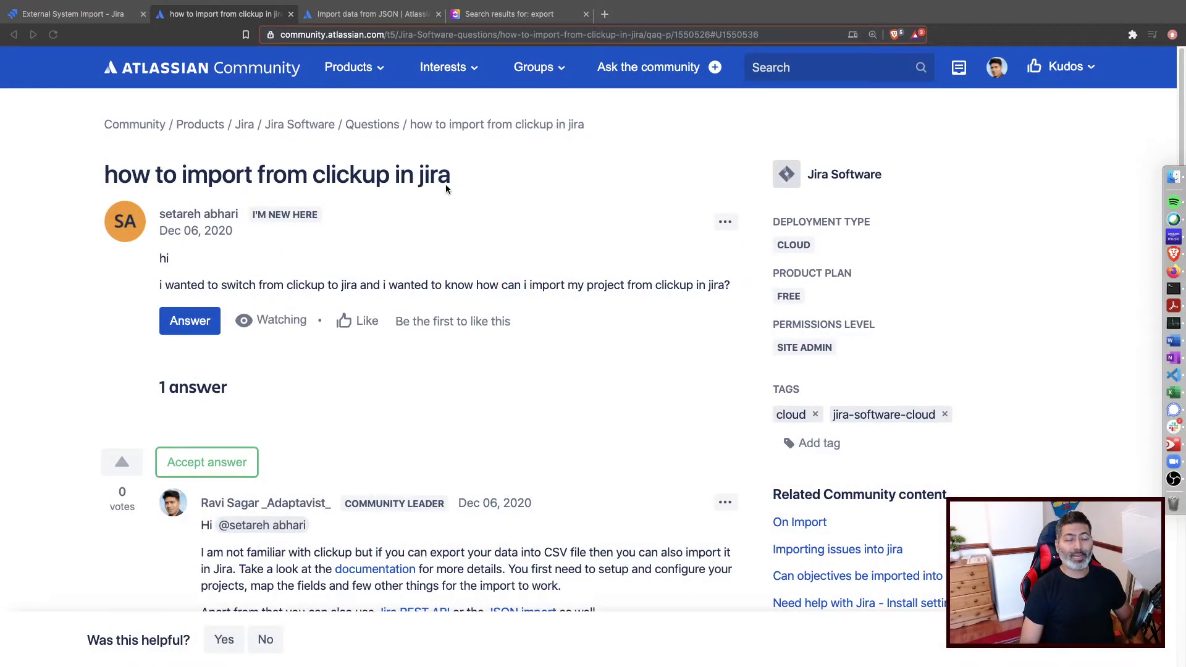
Review the community question about importing from ClickUp, and open ClickUp's CSV Export help article from the export search results
double_click(355, 179)
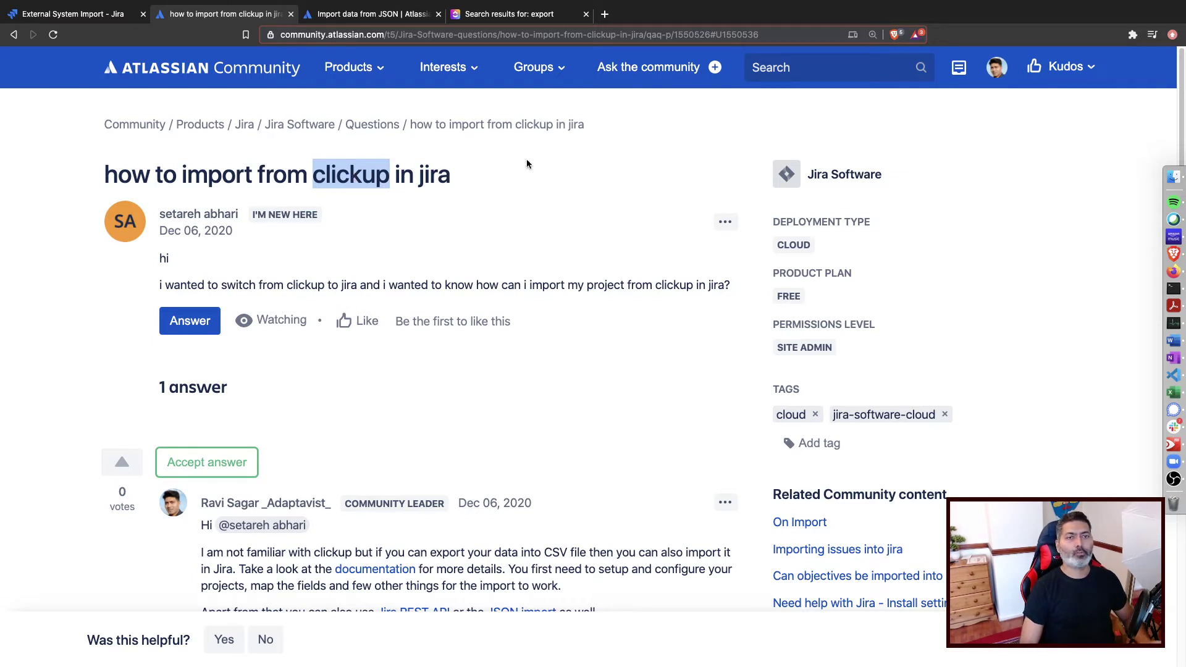
click(452, 270)
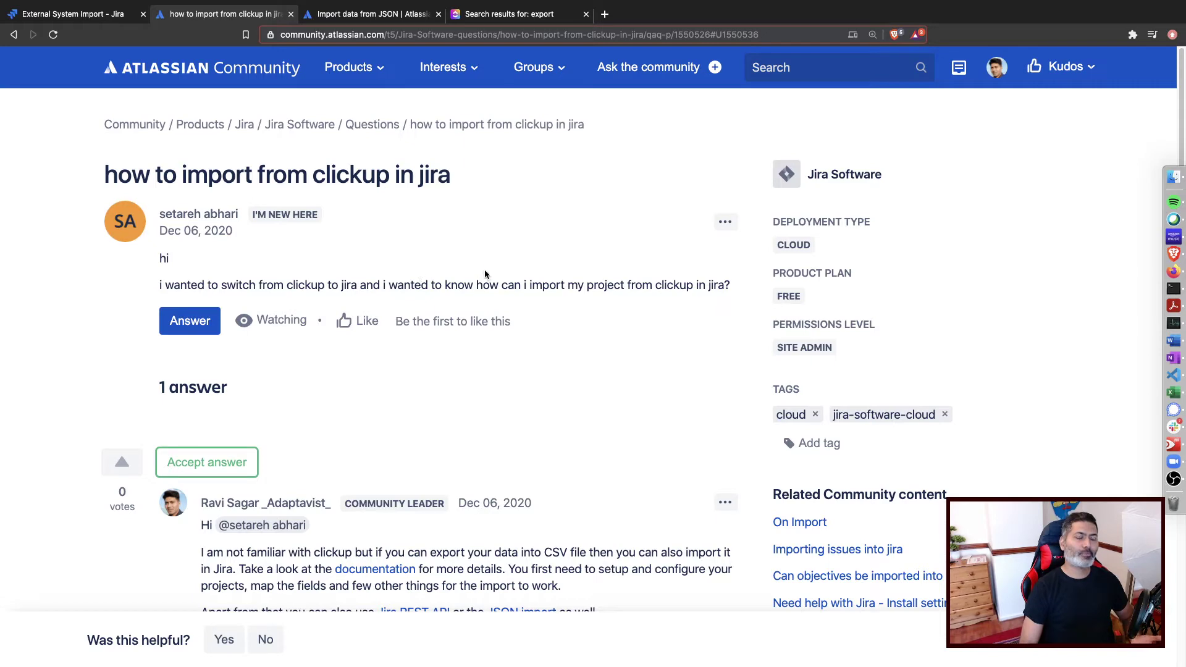
click(540, 19)
drag(539, 19, 401, 18)
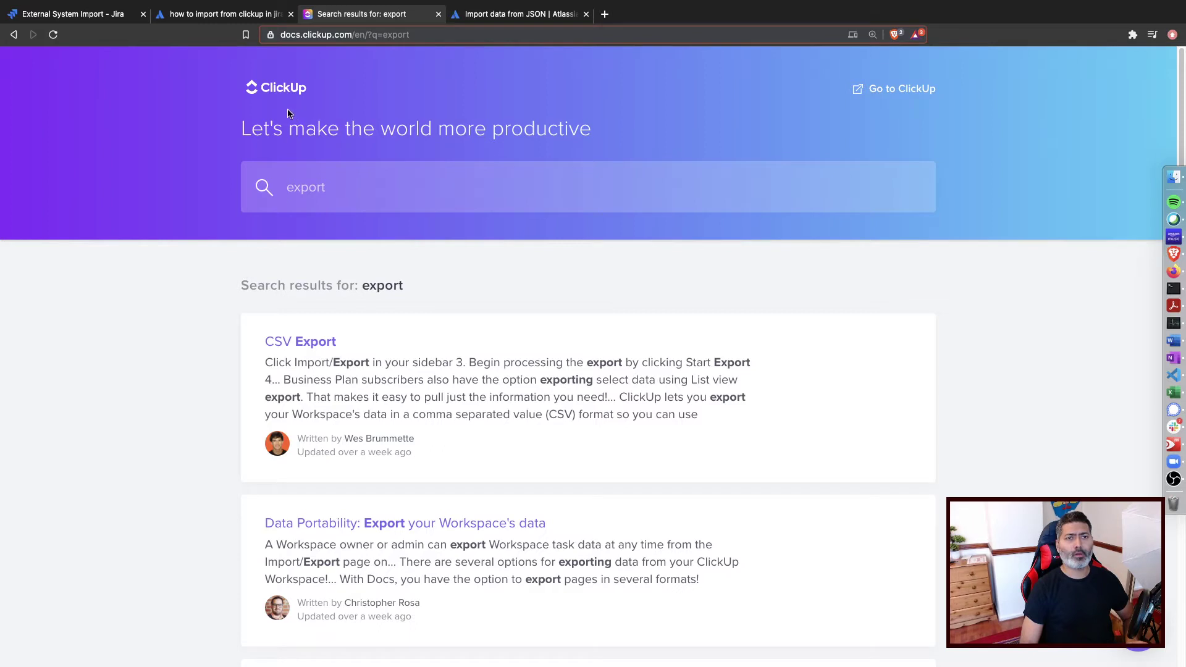
click(301, 347)
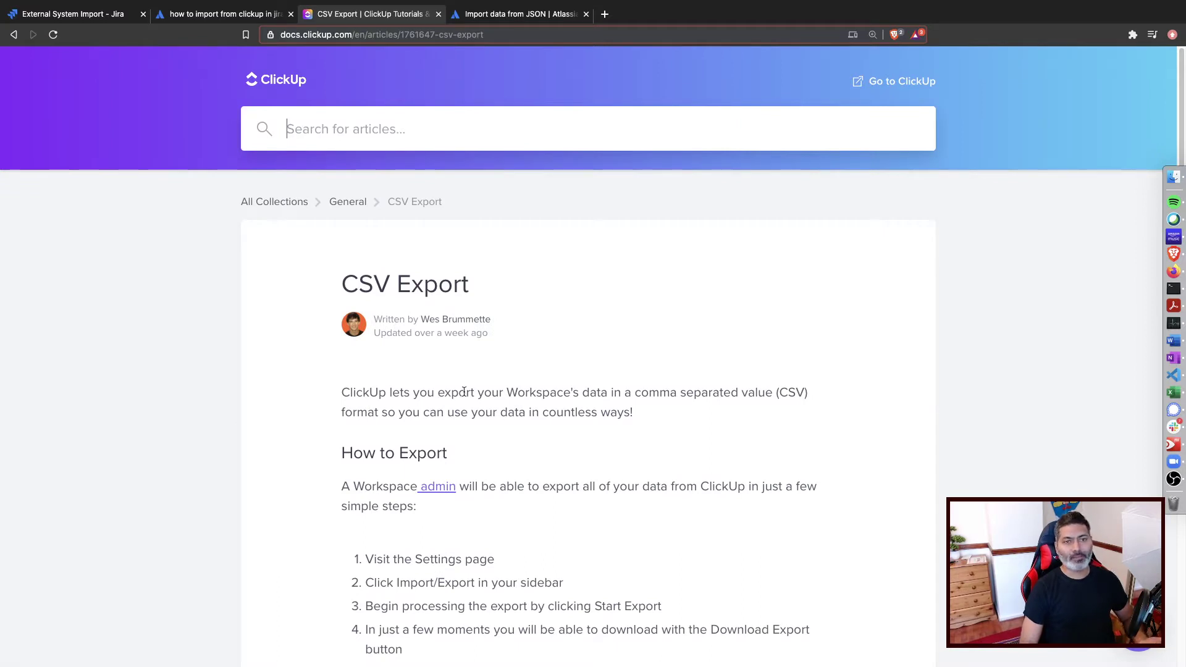
drag(484, 296, 349, 285)
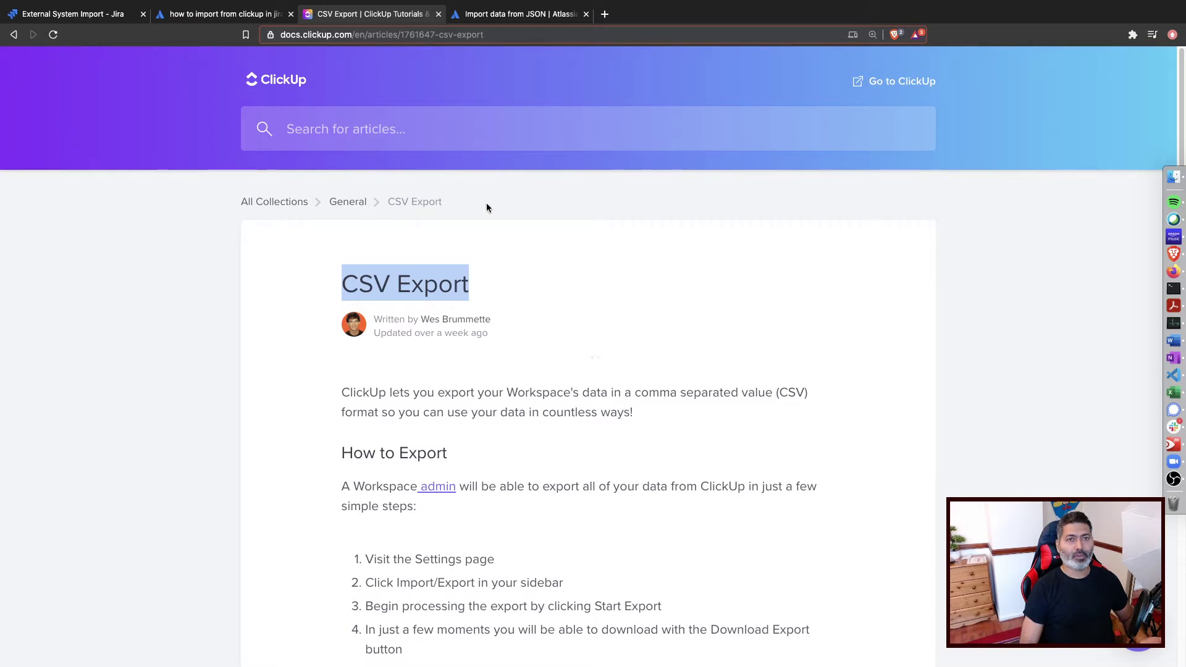
Find the External System Import page in Jira administration by searching for "impor" and open it
click(84, 19)
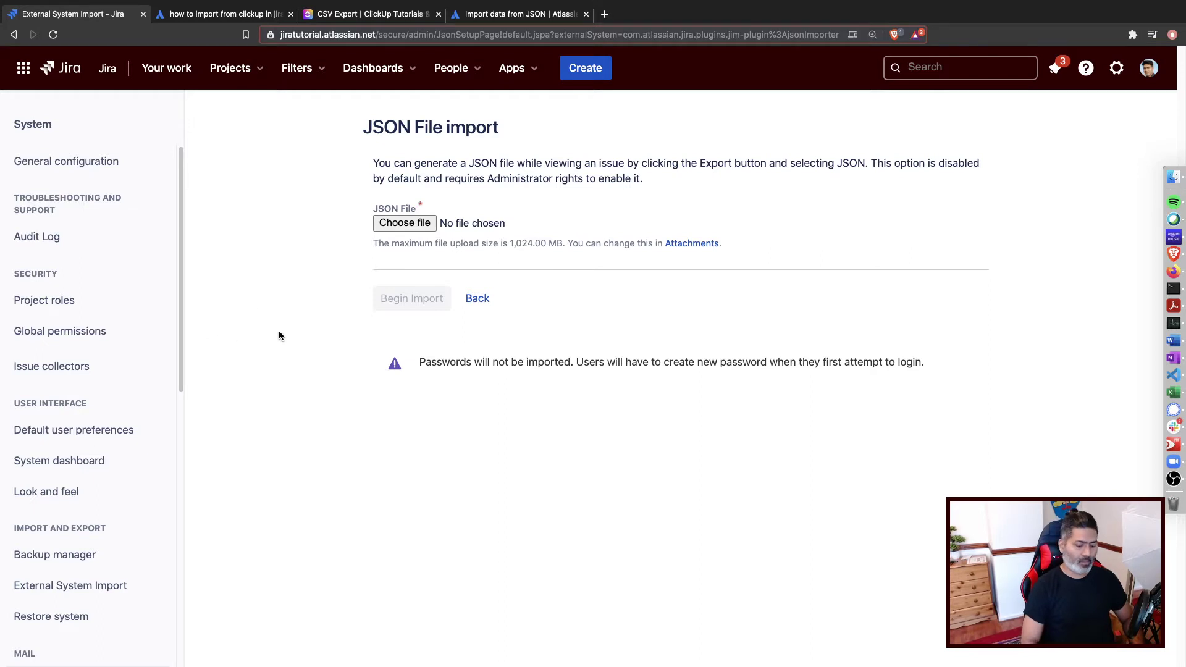
key(period)
text(impor)
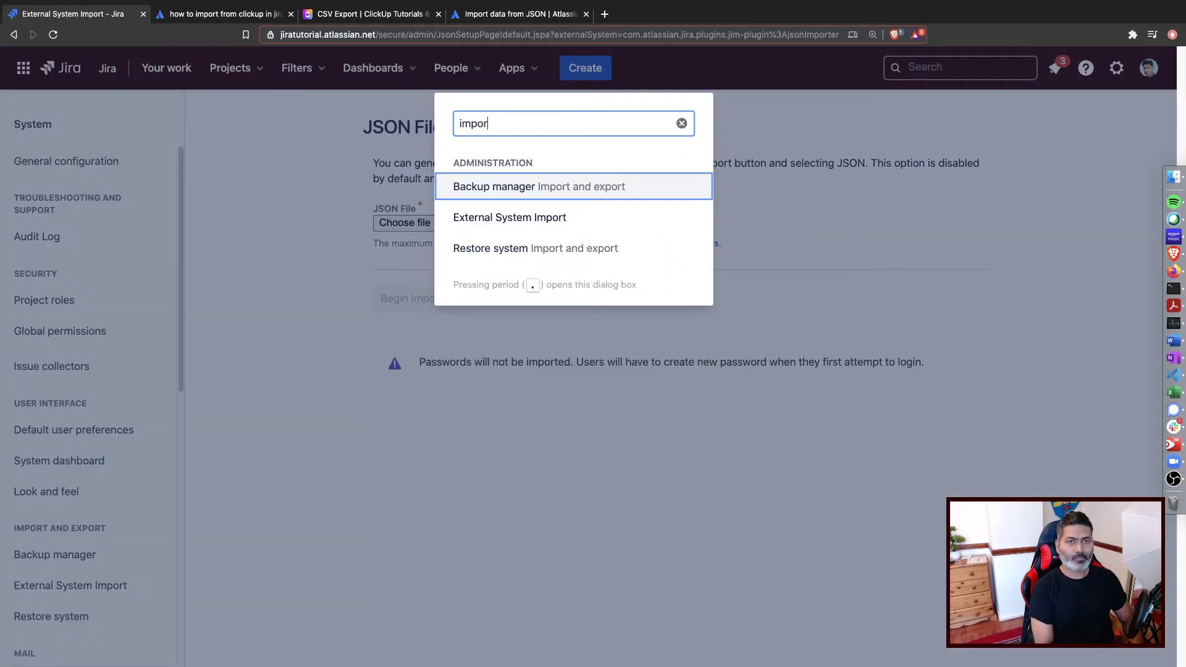
key(Down)
key(Return)
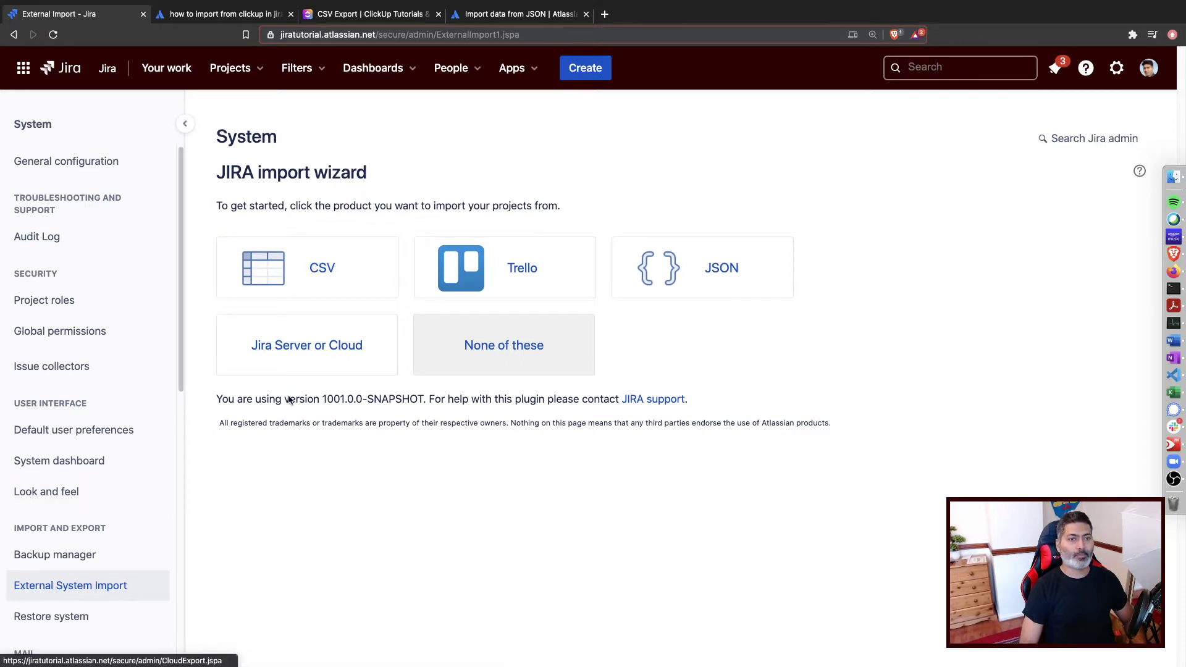
Look at the import wizard's CSV file import page and at the page for the None of these option
click(335, 280)
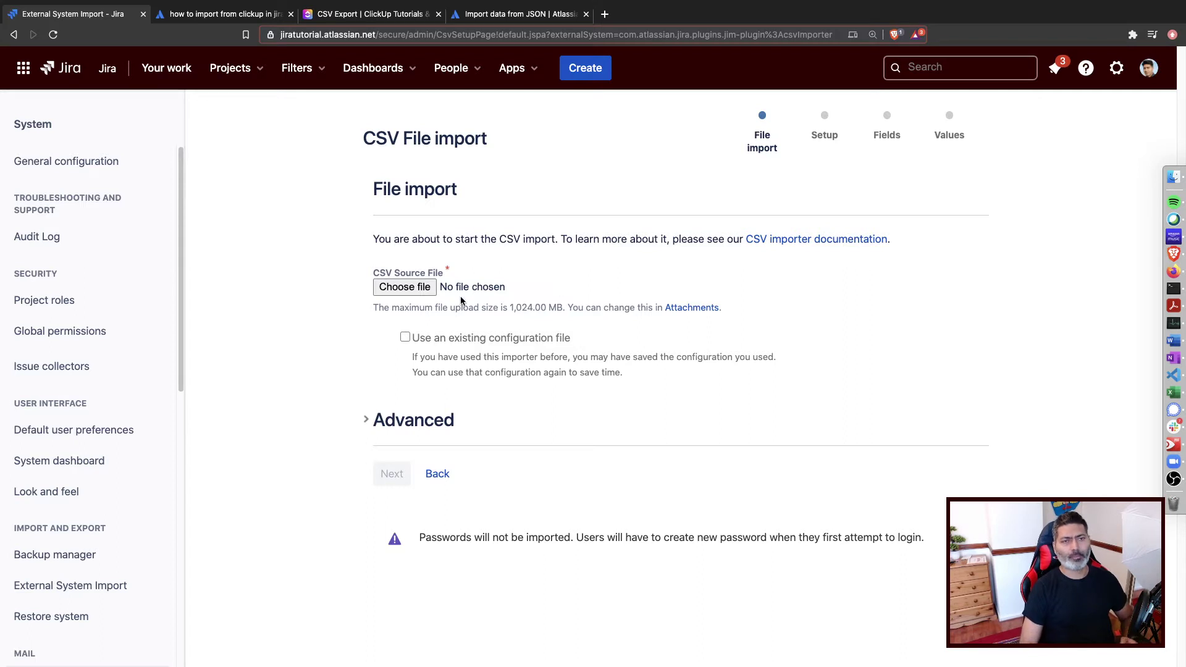
click(14, 35)
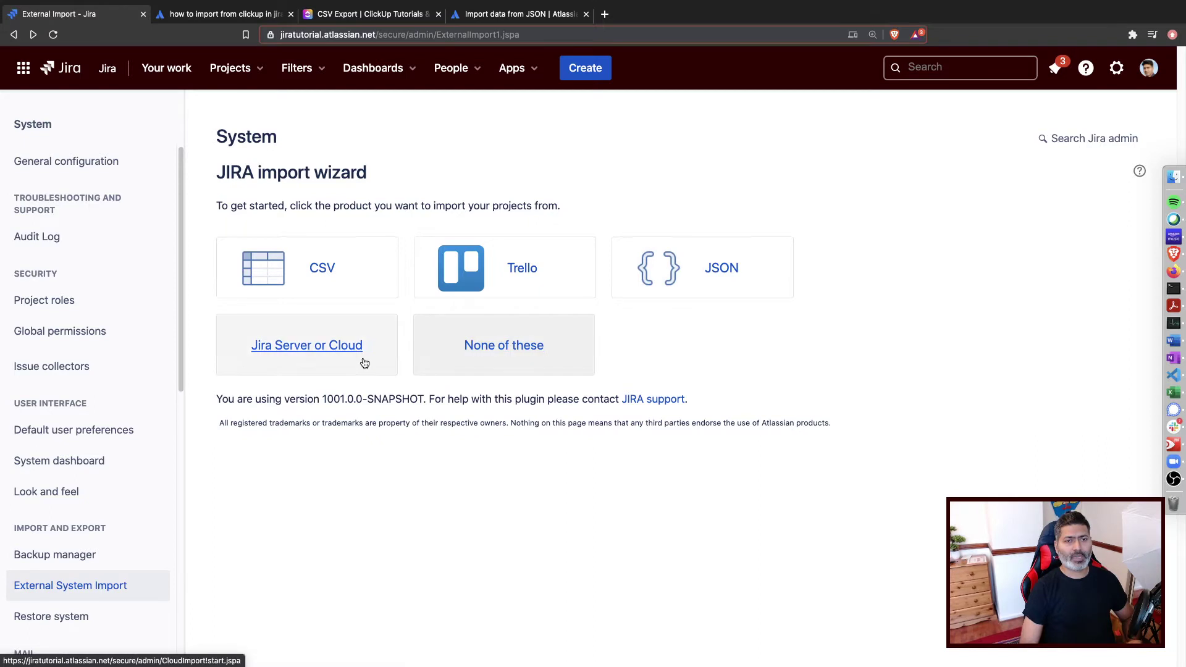
click(504, 345)
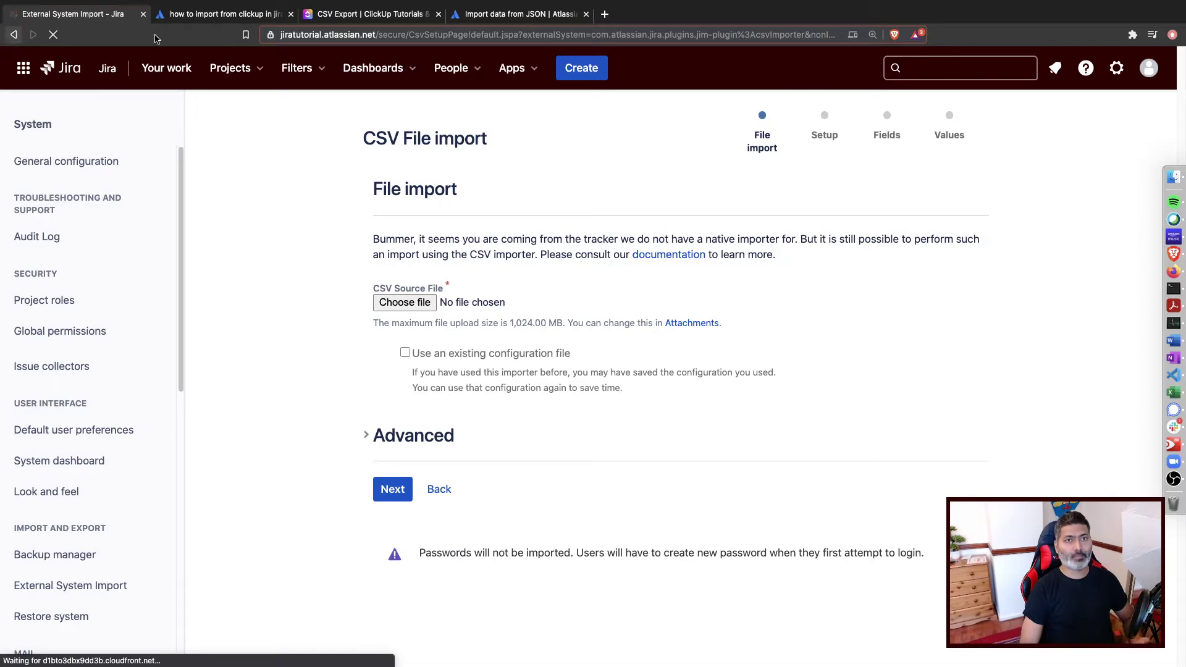
Read the community answer, view its linked Jira REST API reference introduction, and close that reference
click(210, 13)
scroll(476, 361, down, 5)
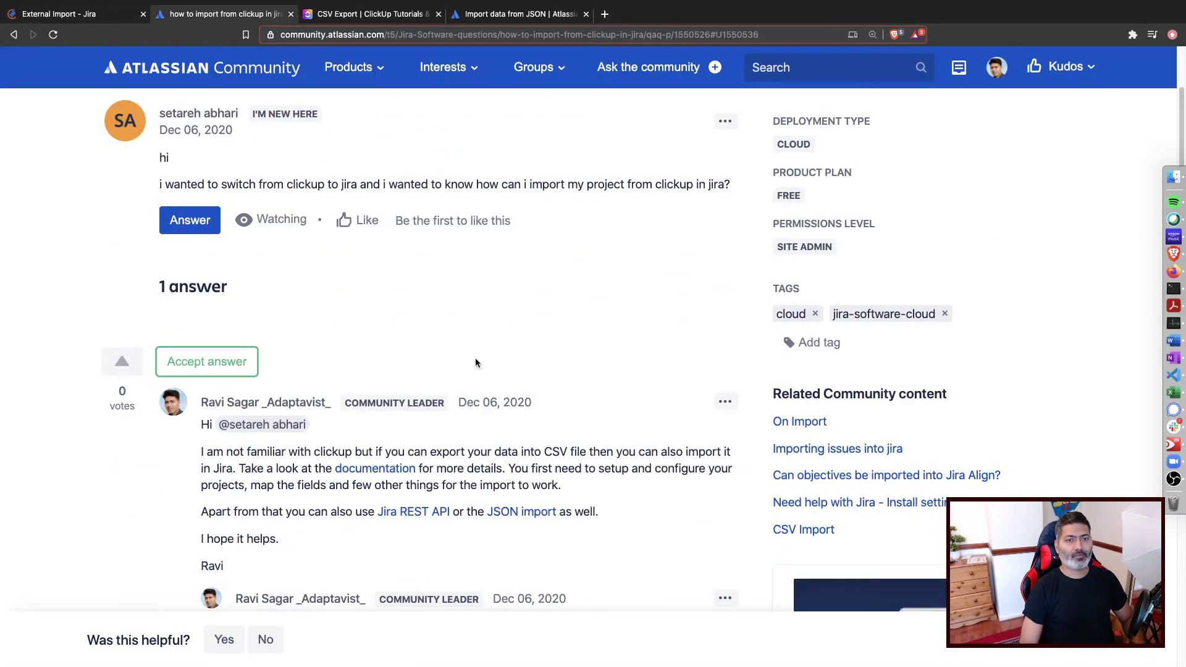
super+click(402, 310)
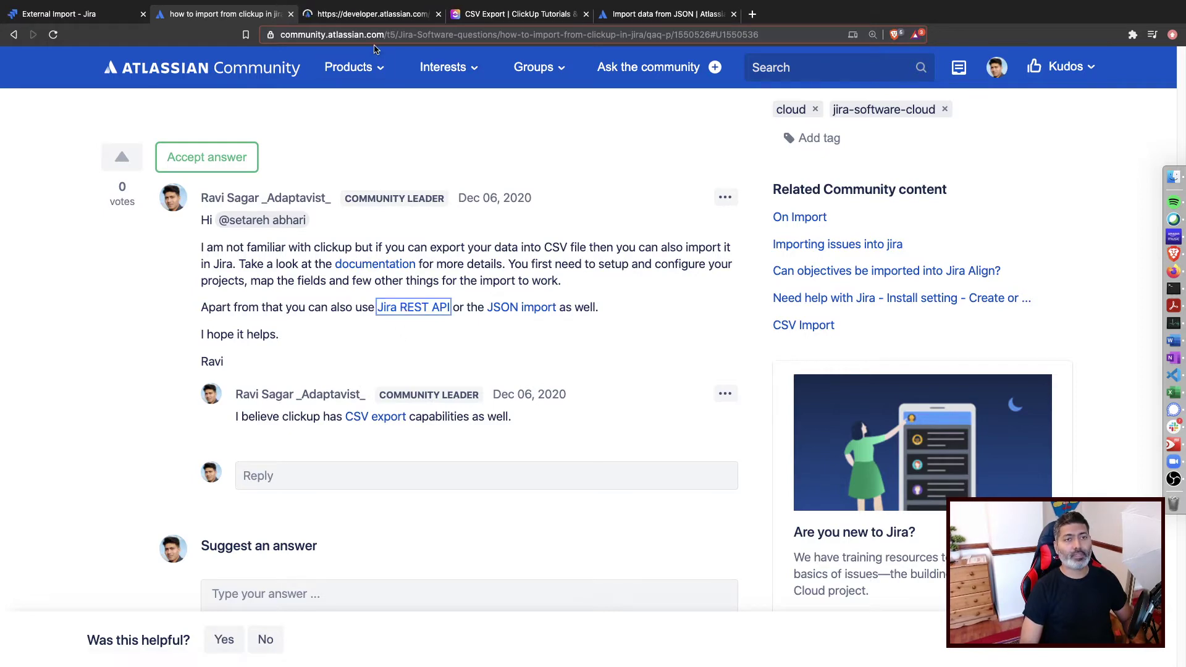
click(365, 14)
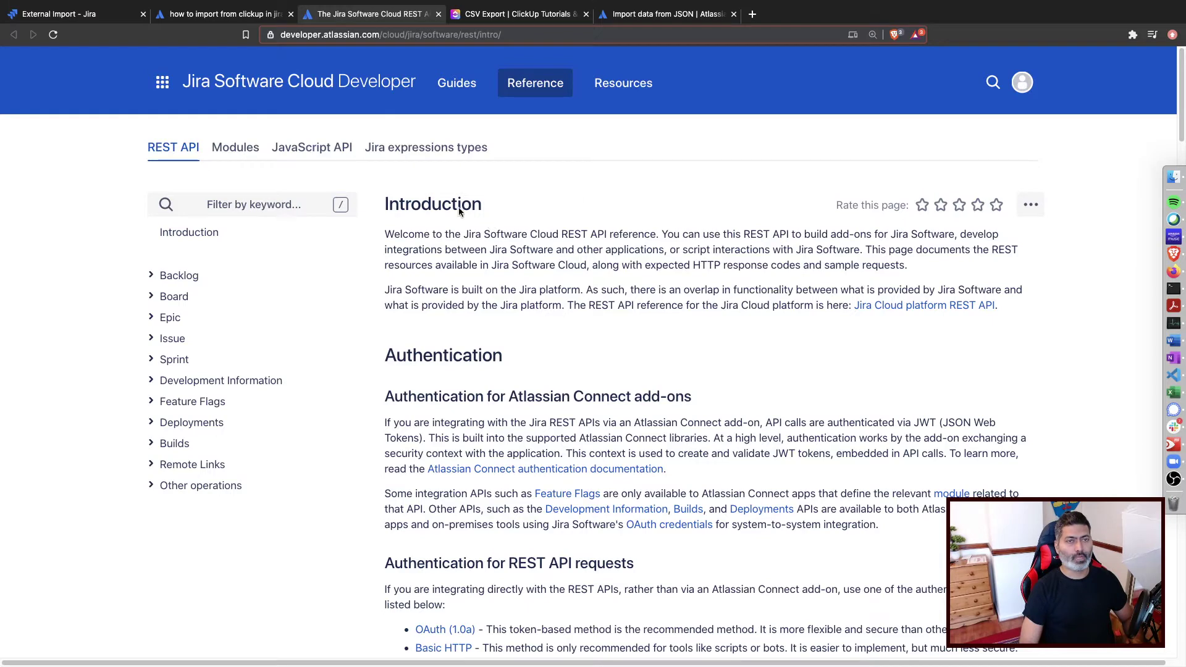
click(439, 14)
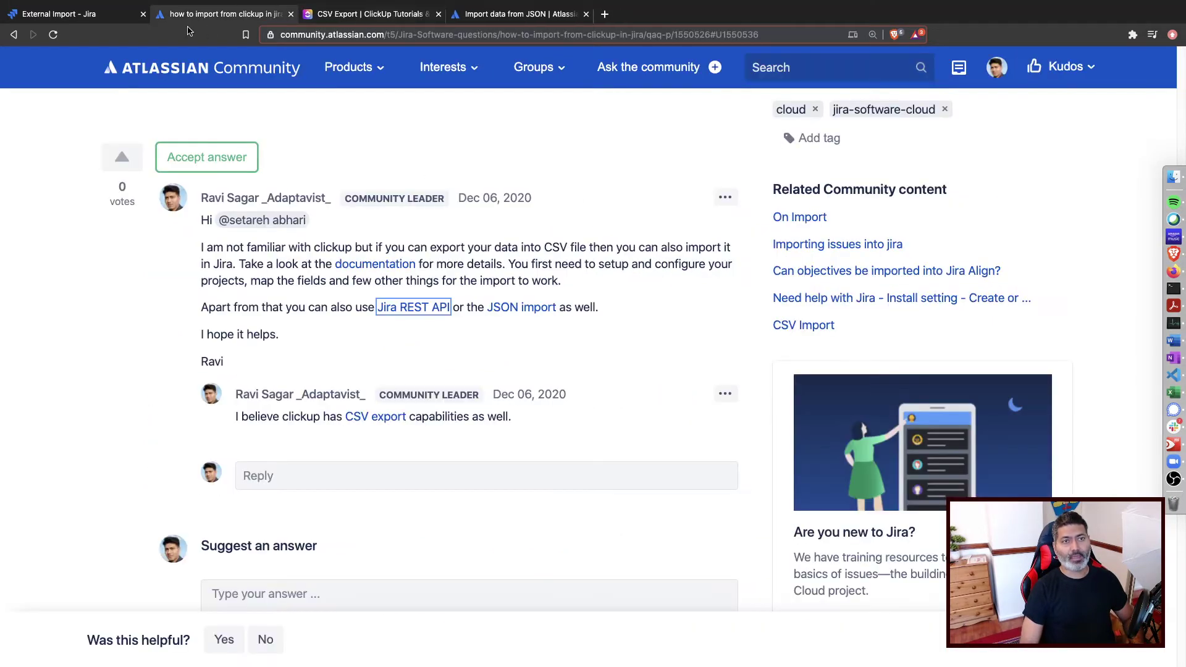
Return to the Jira import wizard and open the JSON file import page
click(74, 18)
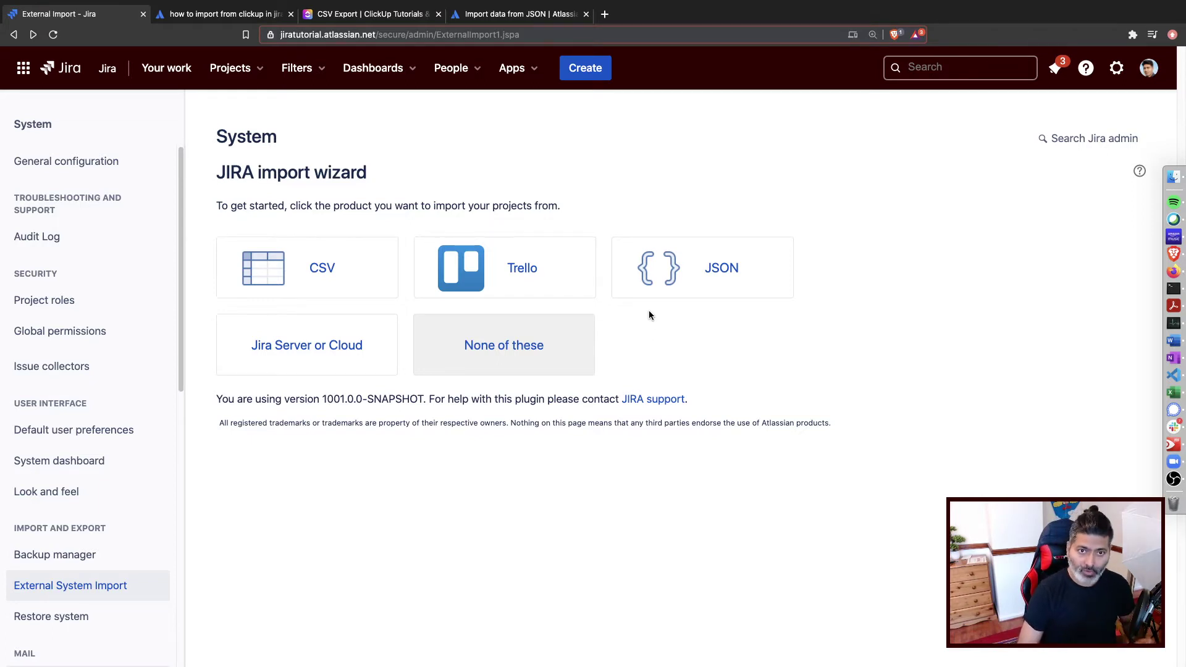
click(688, 268)
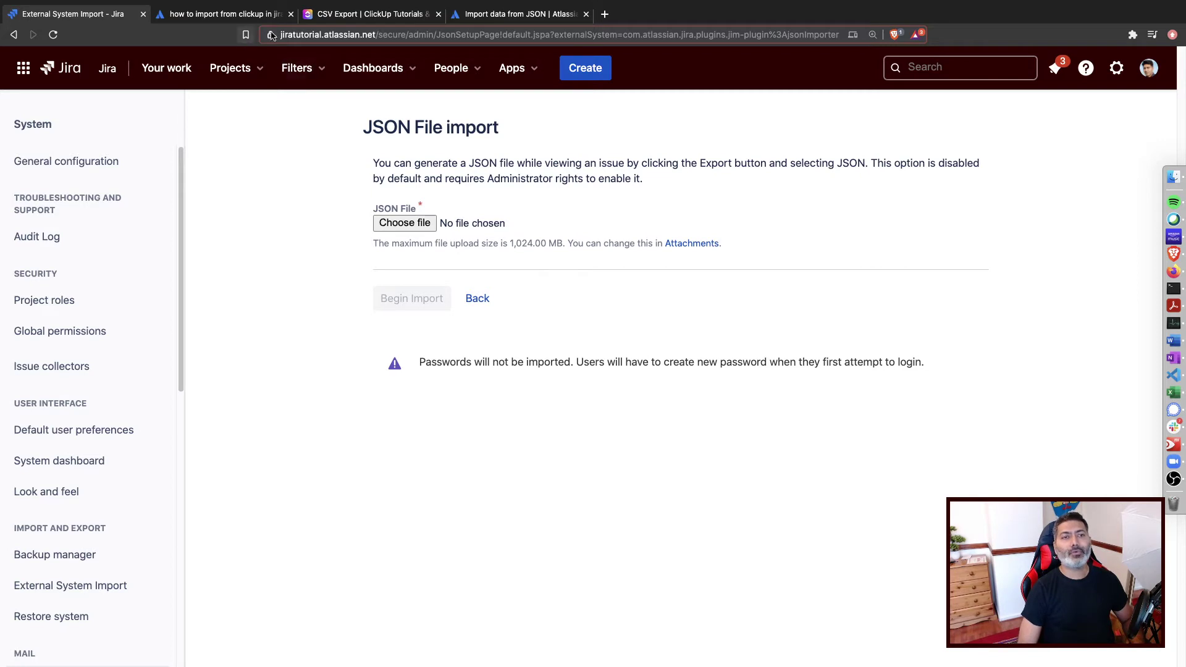
Examine the main JSON file example in Atlassian's "Import data from JSON" documentation, highlighting its users block
click(516, 15)
scroll(407, 221, down, 15)
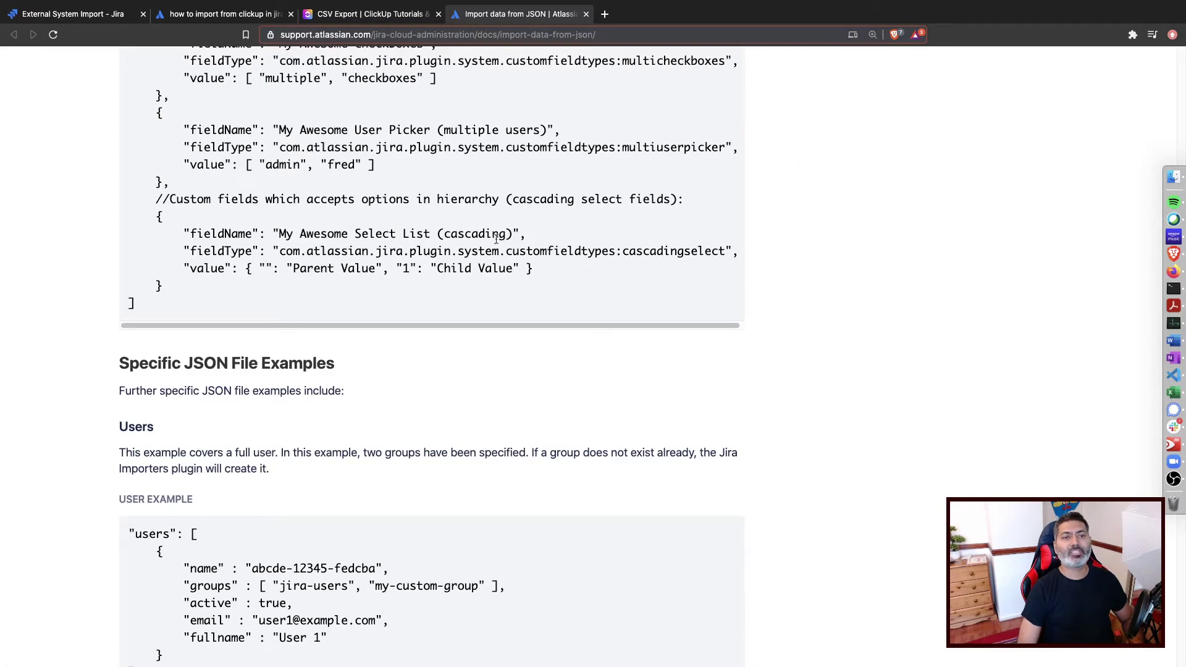
scroll(554, 376, up, 20)
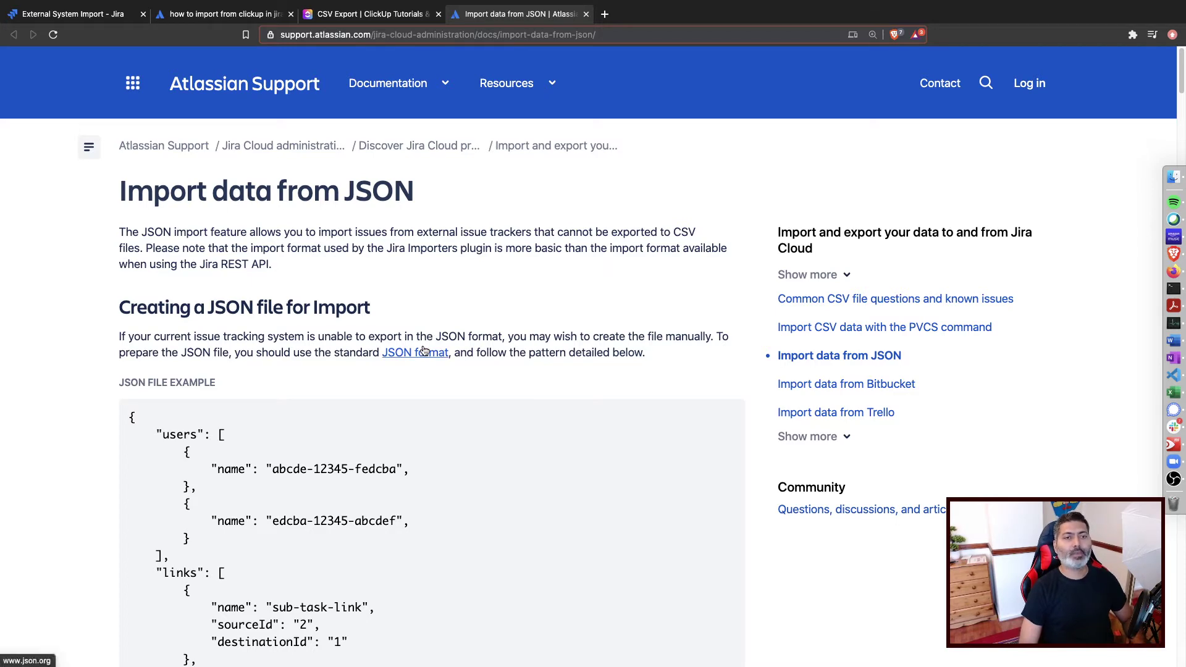
scroll(424, 351, down, 3)
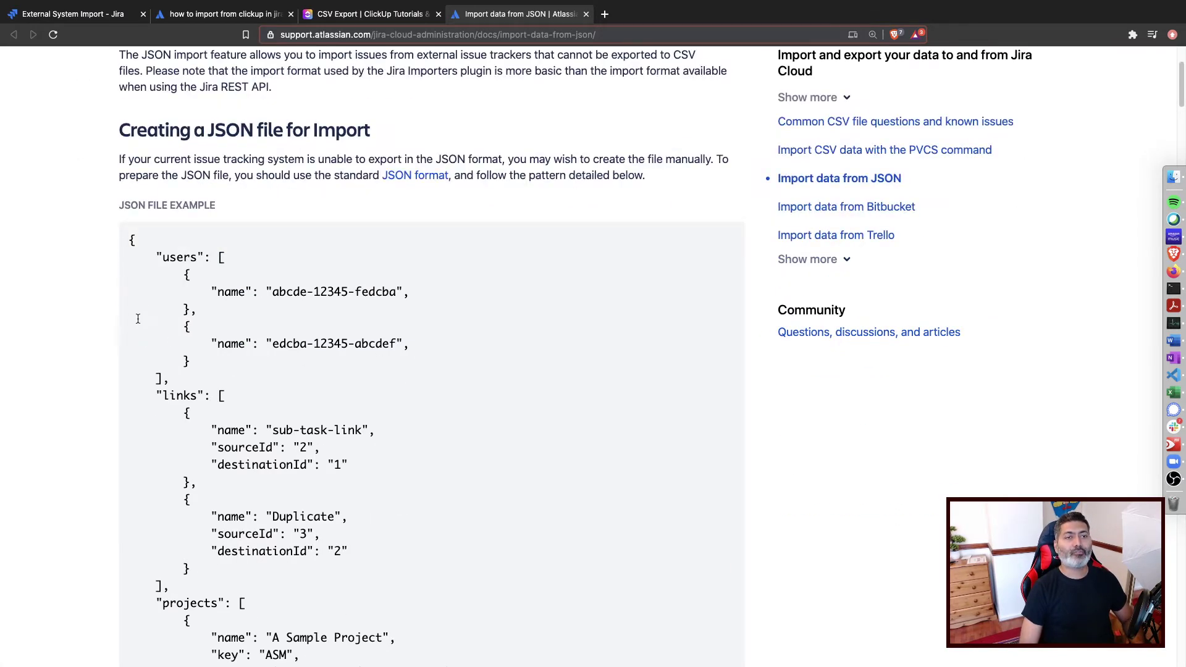
scroll(136, 322, down, 12)
scroll(150, 311, up, 15)
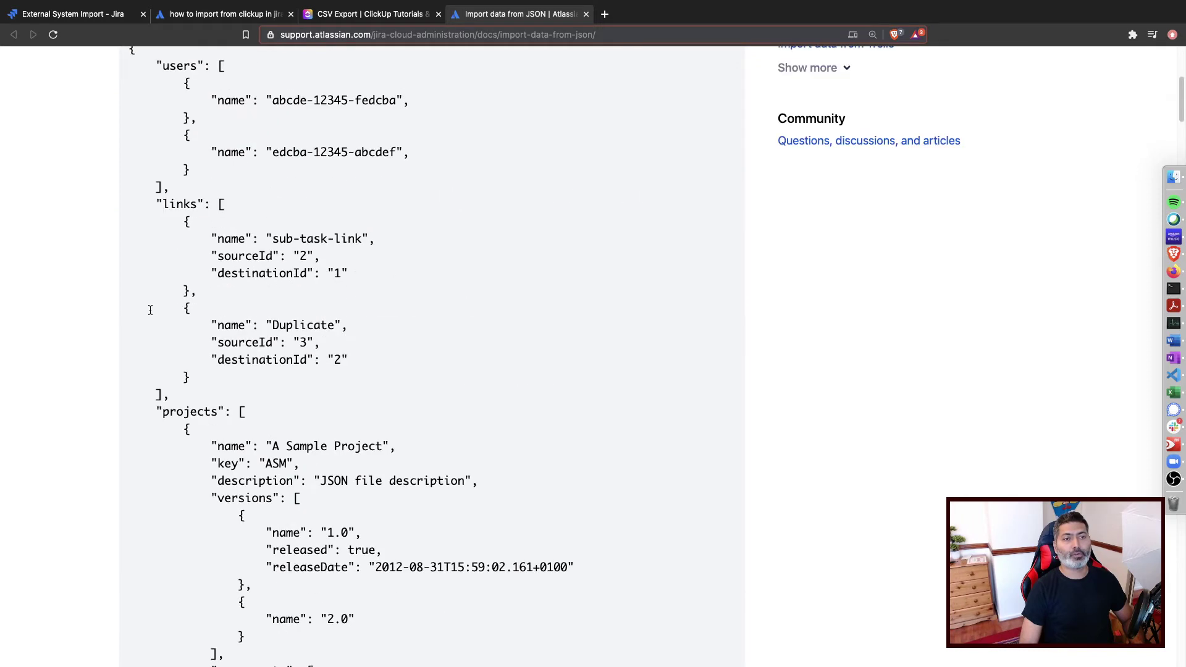
scroll(151, 310, down, 8)
scroll(151, 310, up, 8)
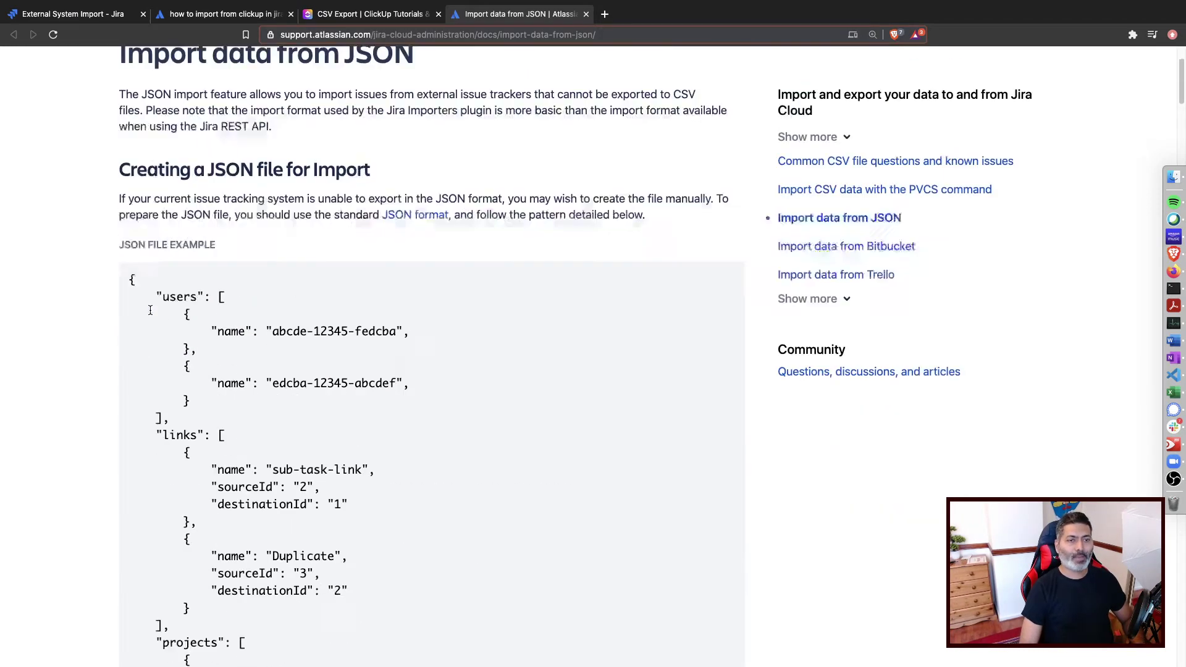
drag(132, 418, 346, 532)
scroll(346, 532, down, 7)
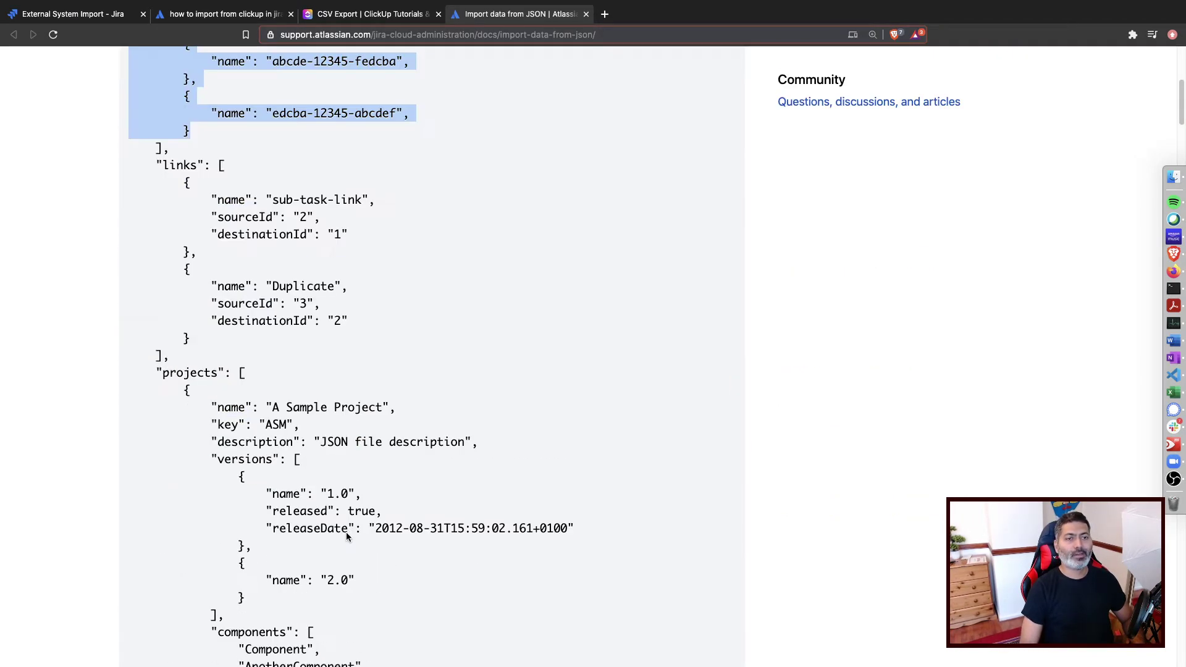
scroll(260, 314, up, 6)
Read through the documentation's custom field example and the specific JSON example for users
scroll(235, 378, down, 15)
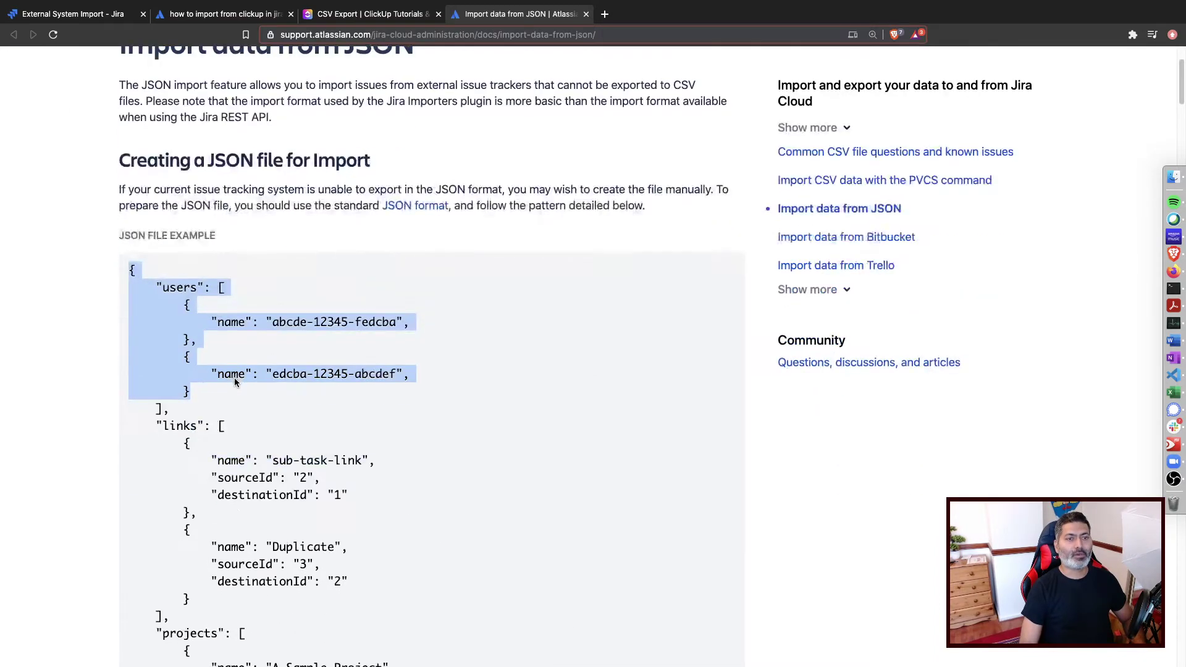
scroll(234, 380, down, 15)
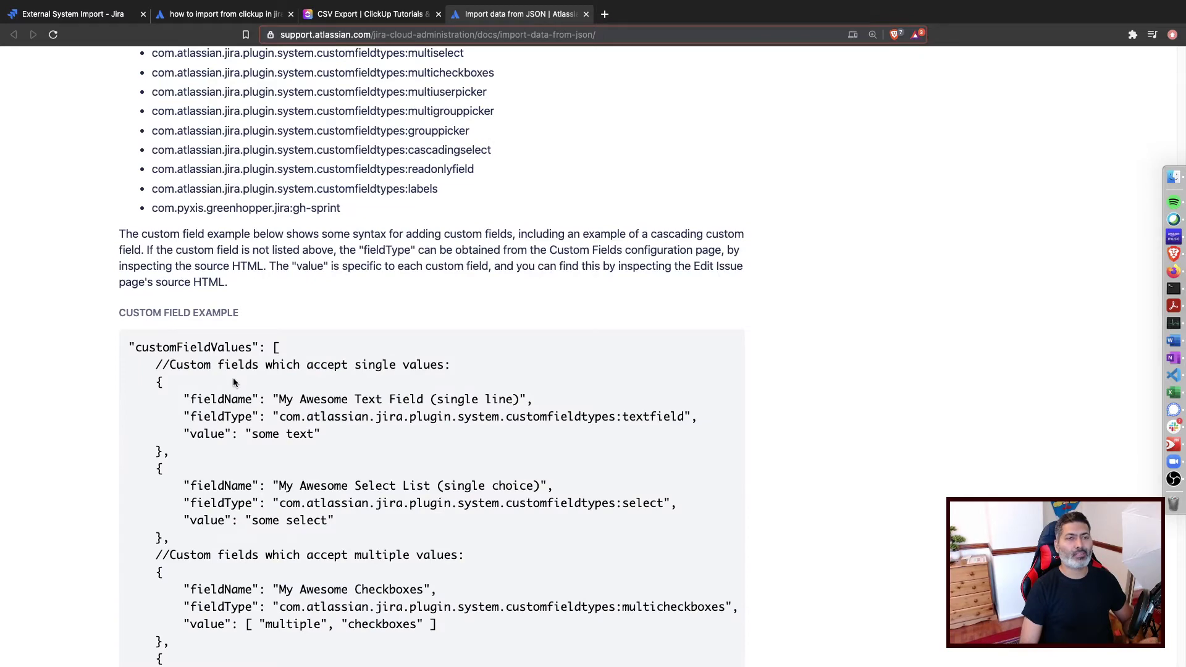
scroll(233, 381, down, 11)
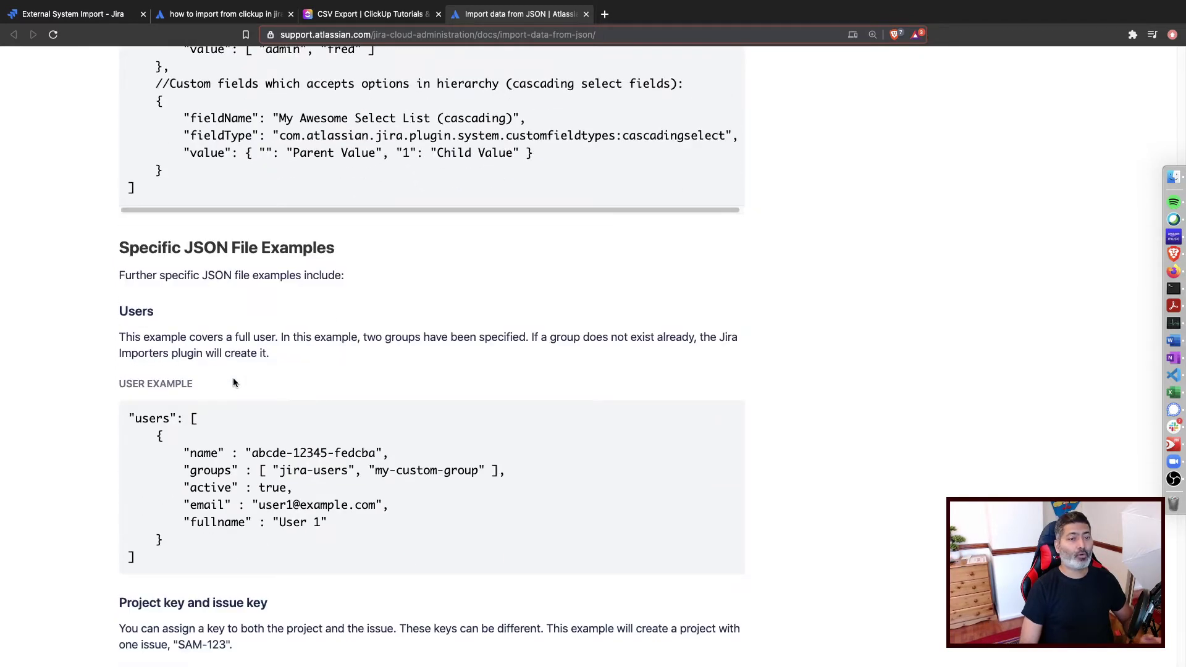
scroll(234, 381, down, 1)
scroll(234, 379, down, 3)
scroll(234, 379, down, 5)
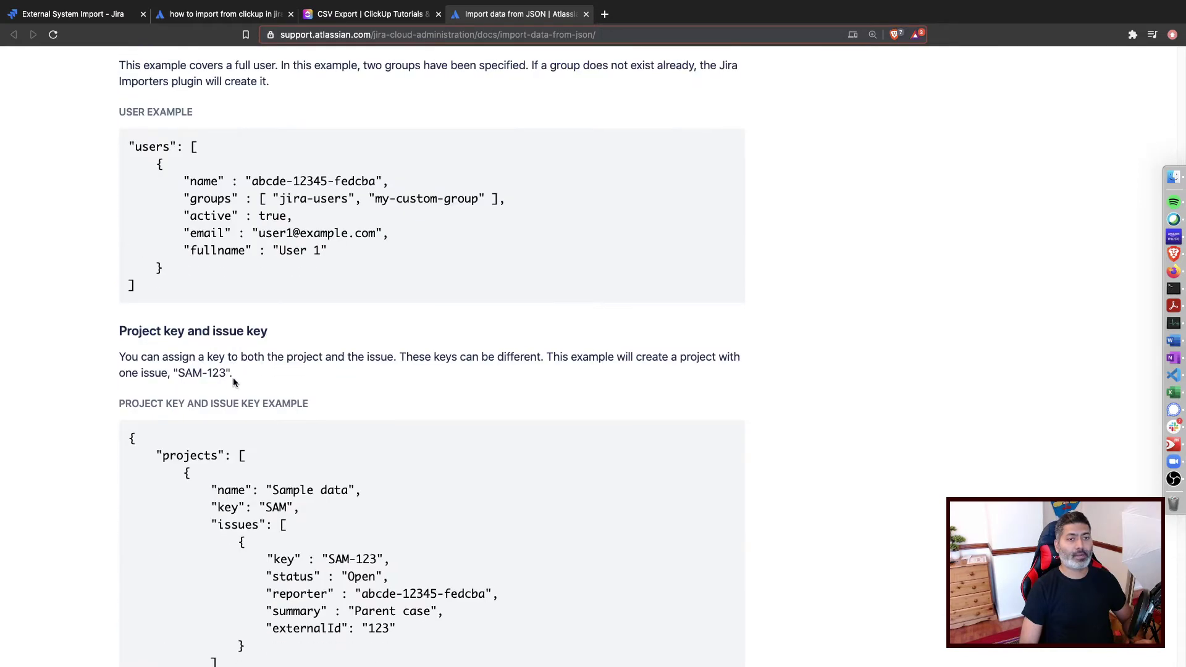
Examine the project key and issue key example and the comments description, highlighting the issue fields and the whole sample
scroll(251, 393, up, 2)
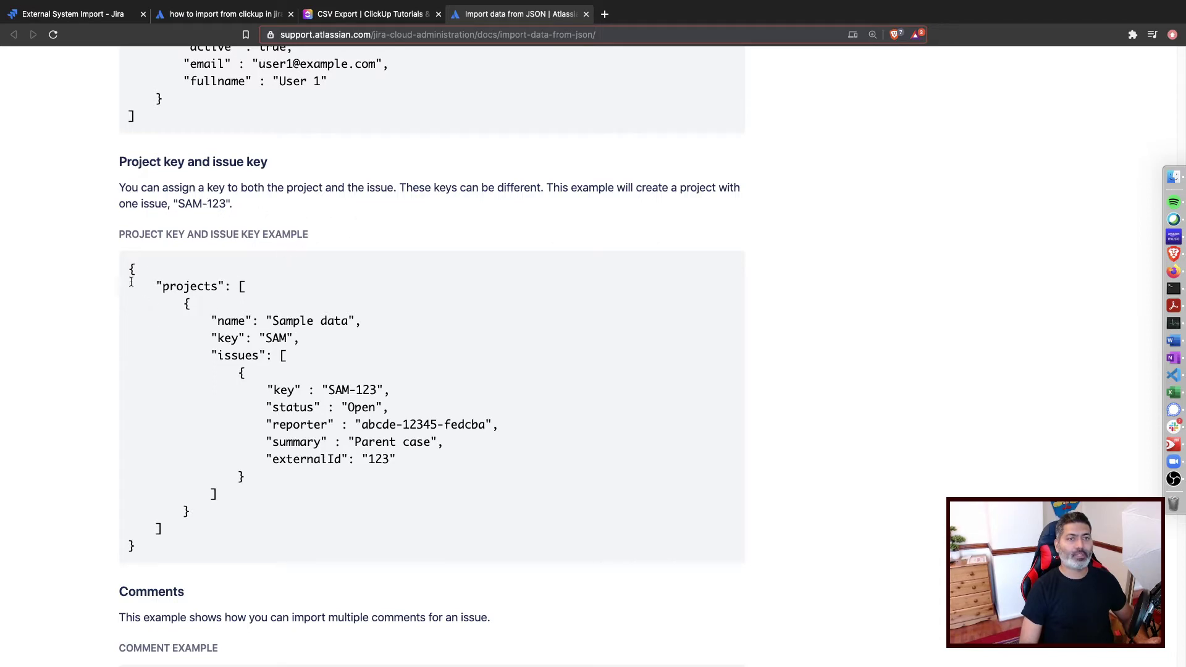
scroll(145, 304, down, 7)
scroll(198, 367, up, 5)
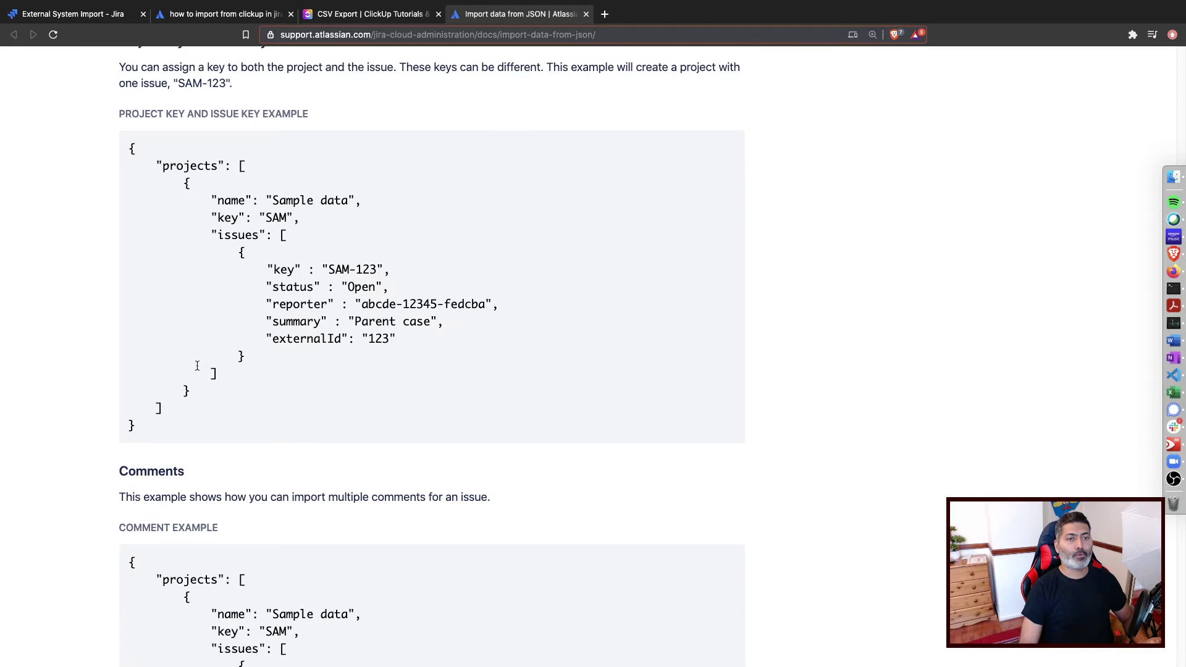
scroll(198, 369, up, 2)
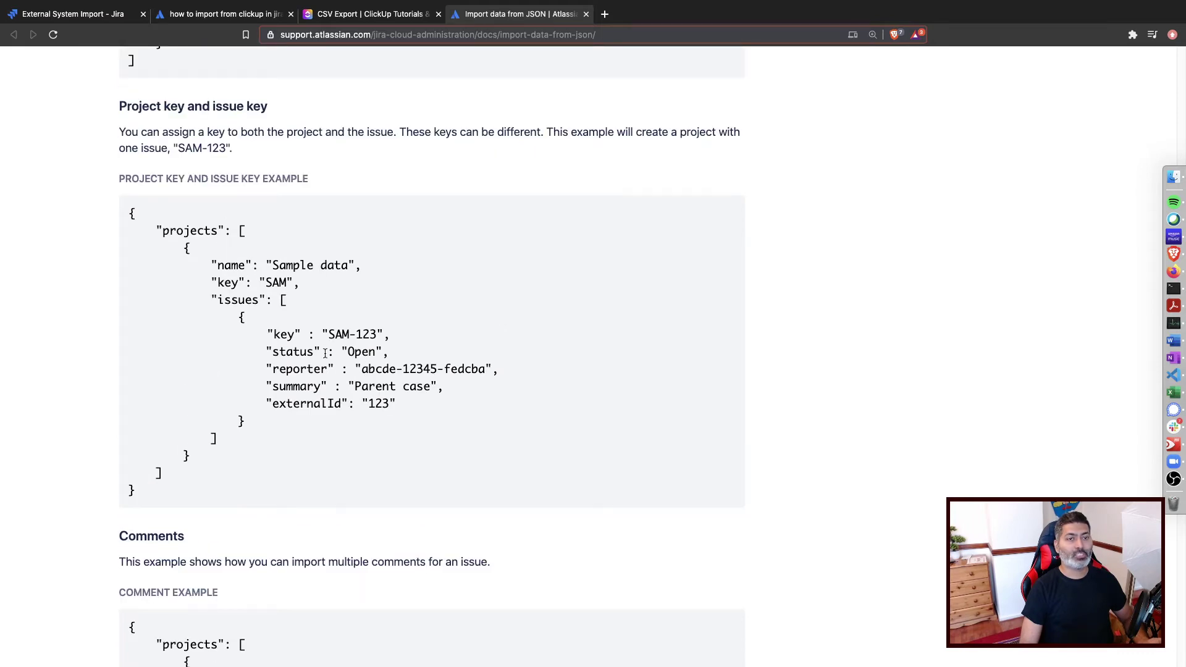
drag(260, 337, 445, 397)
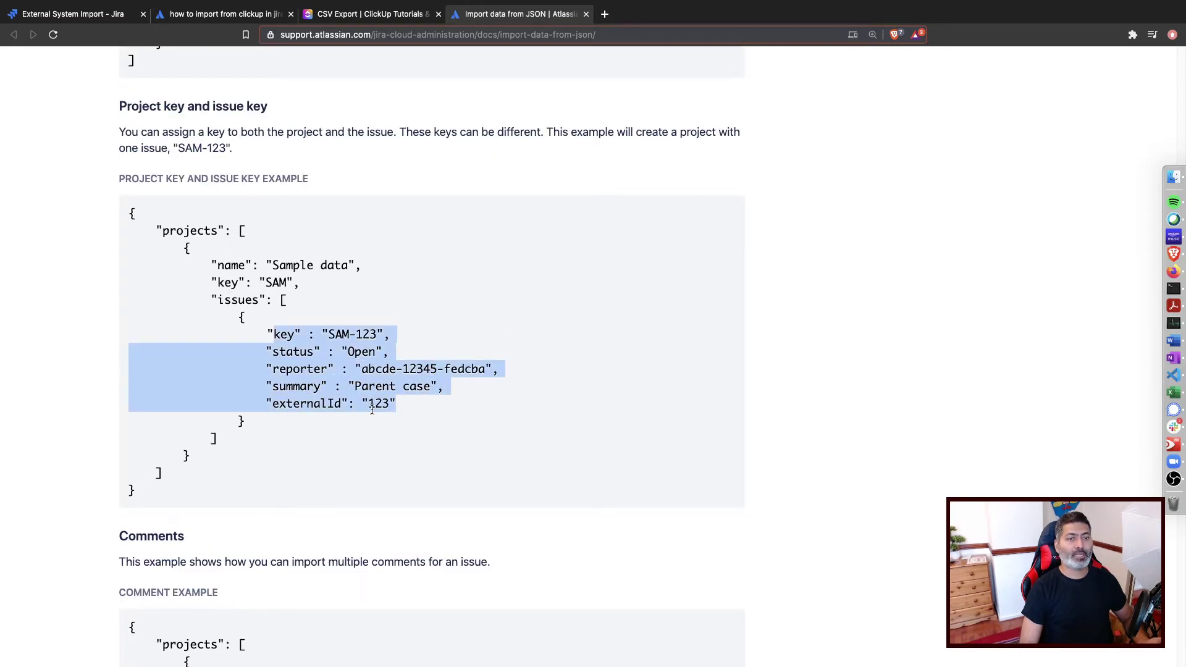
scroll(372, 410, down, 10)
drag(248, 189, 244, 194)
triple_click(244, 190)
scroll(282, 311, up, 8)
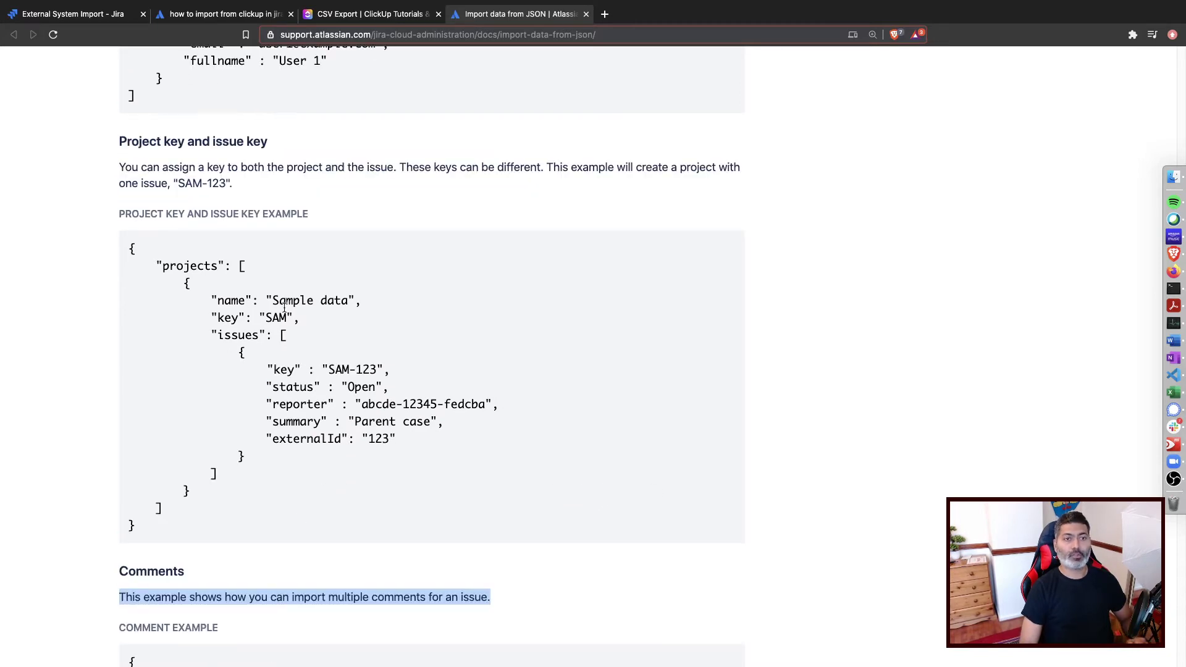
scroll(282, 311, down, 1)
drag(131, 326, 167, 607)
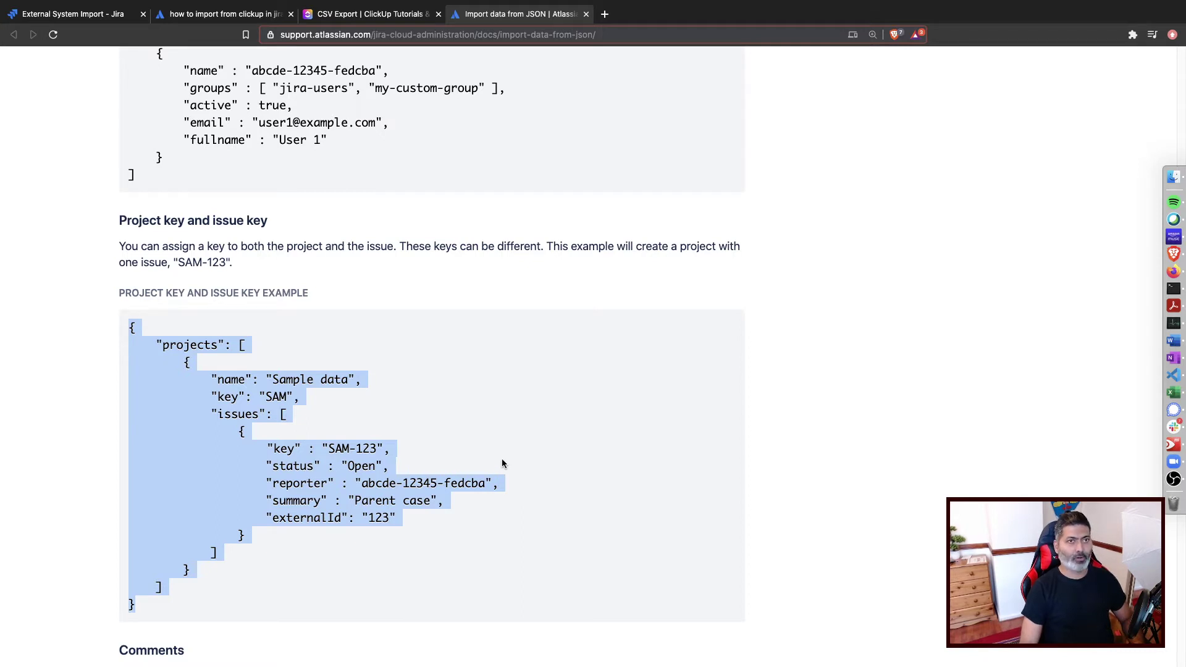
Return to Jira and open the Android software project's board from the recent projects
click(70, 15)
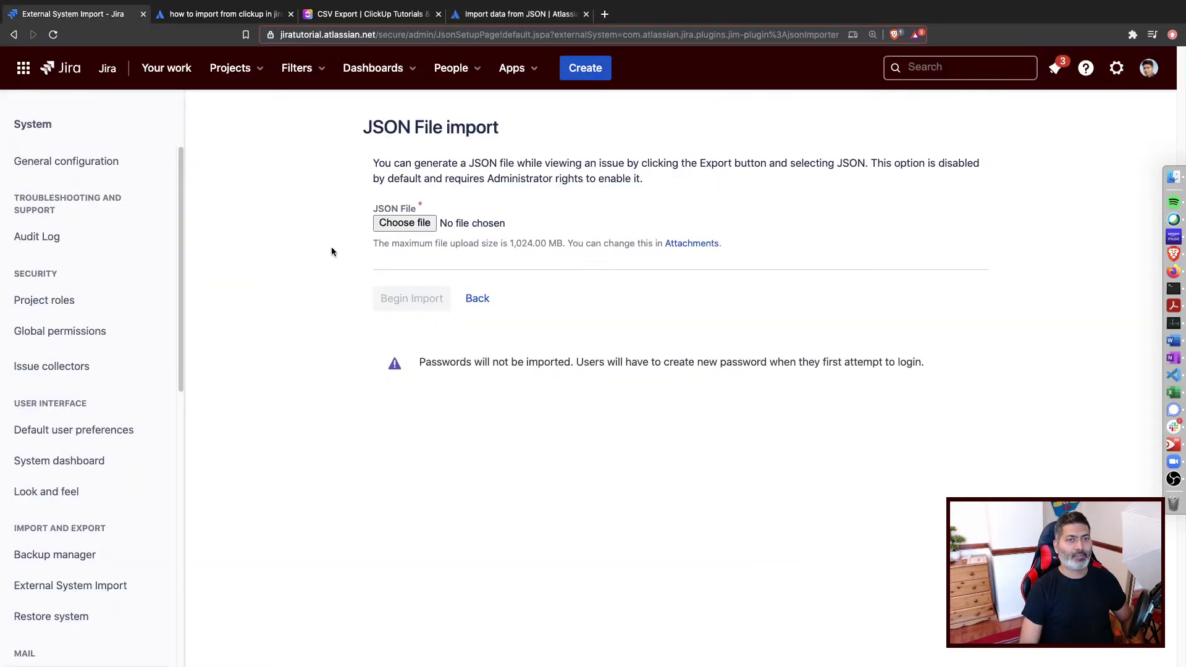
click(230, 68)
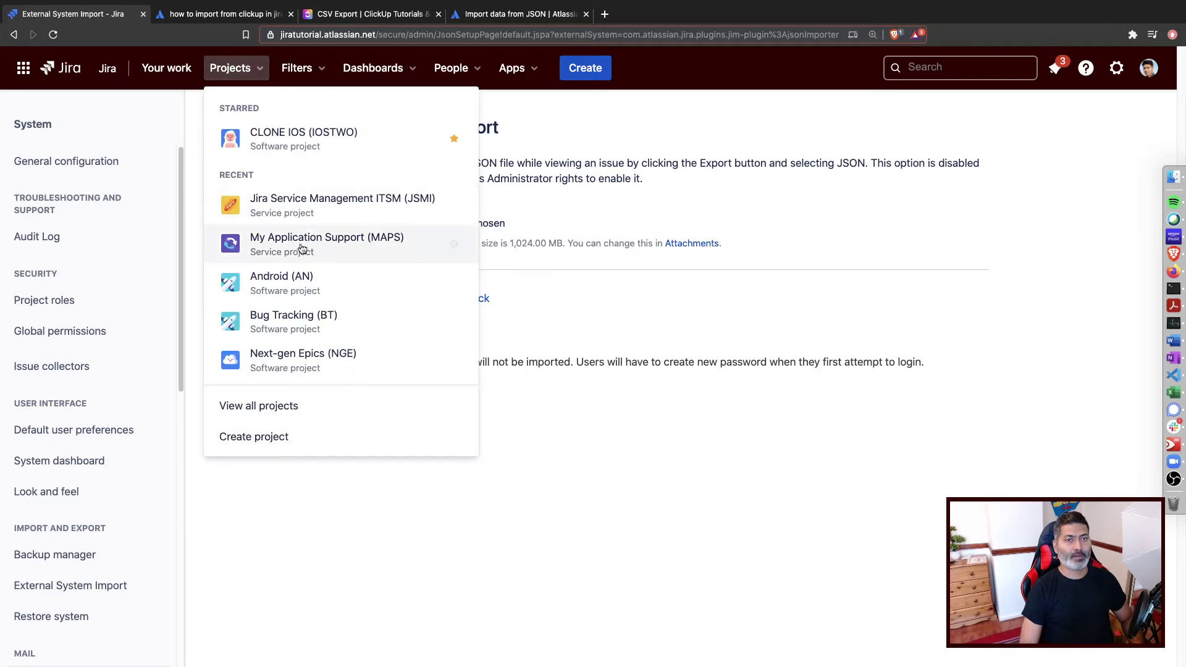
click(280, 292)
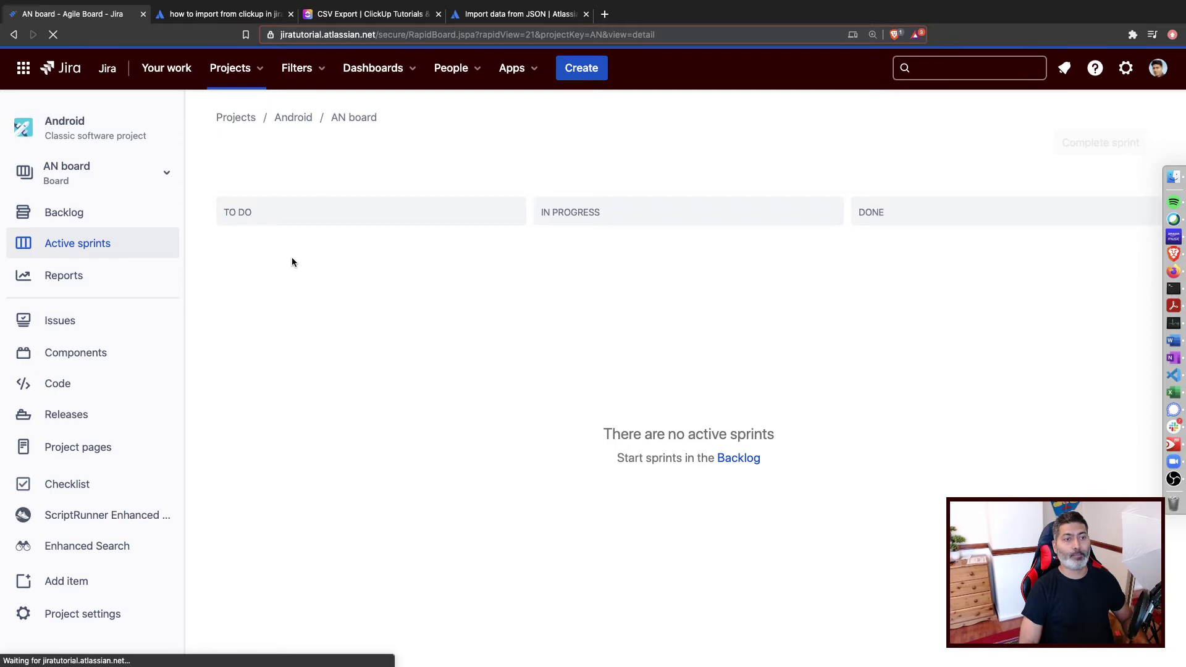
Switch to Emacs, create test.json in the tmp folder and paste the copied project and issue key sample into it
key(ctrl+Right)
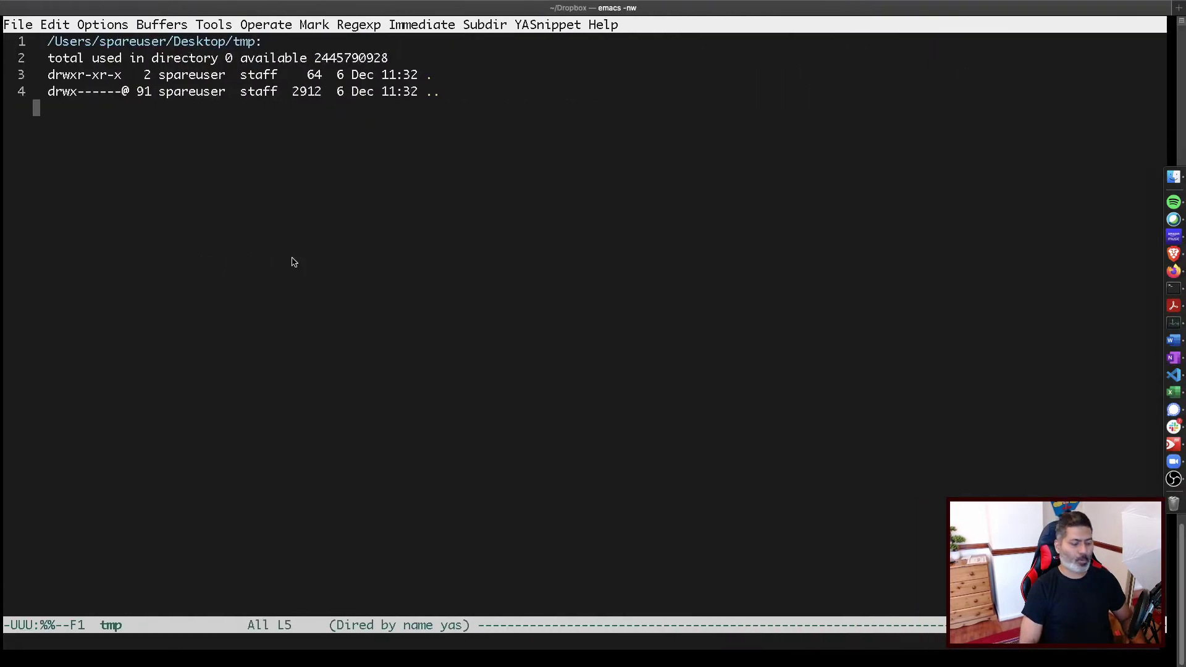
key(ctrl+x)
key(ctrl+f)
text(y)
key(BackSpace)
text(test.json)
key(Return)
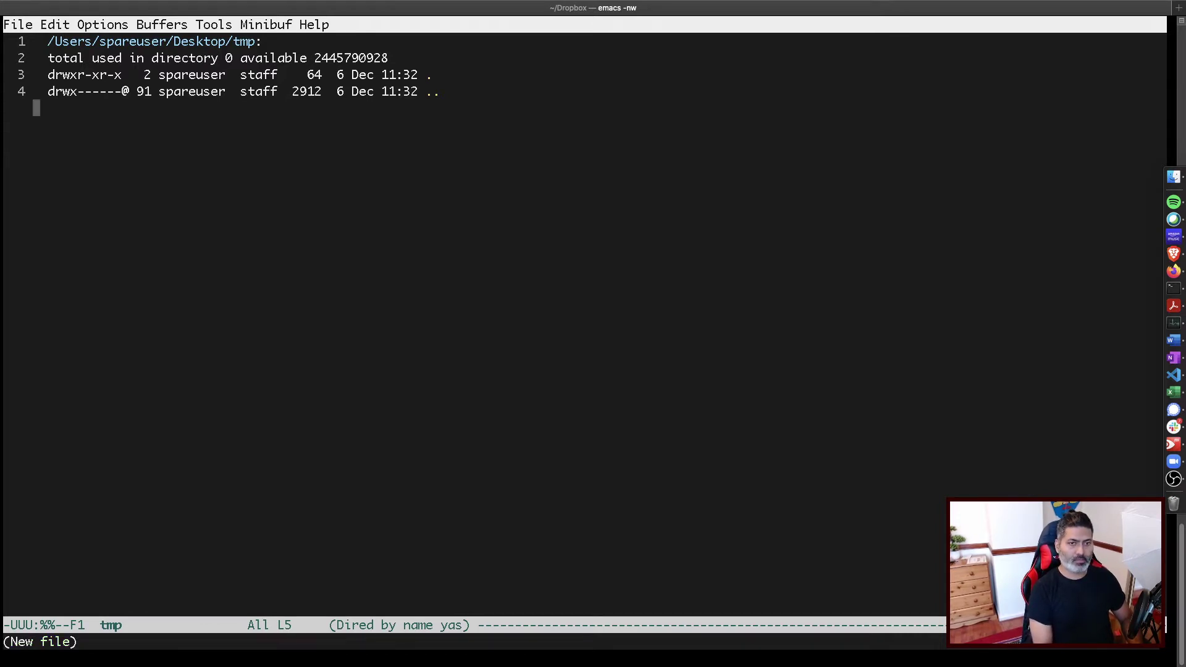
key(super+v)
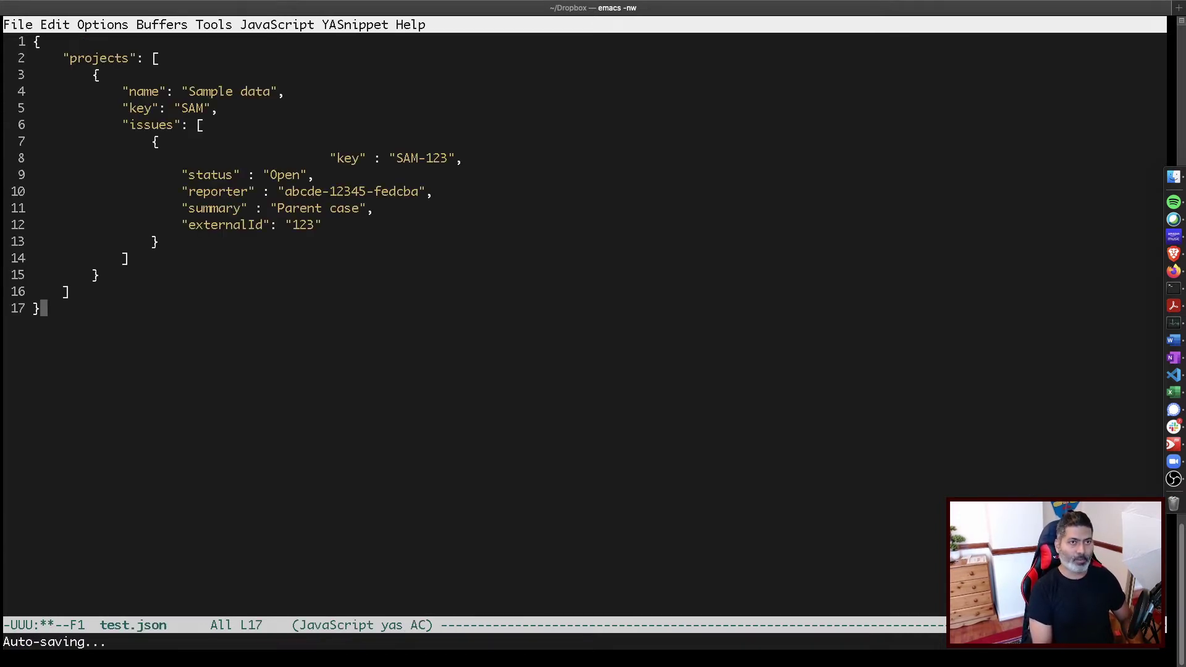
Replace the project name in test.json with Android
key(Up)
key(Up)
key(Up)
key(Up)
key(Up)
key(Up)
key(Up)
key(Up)
key(Up)
key(Up)
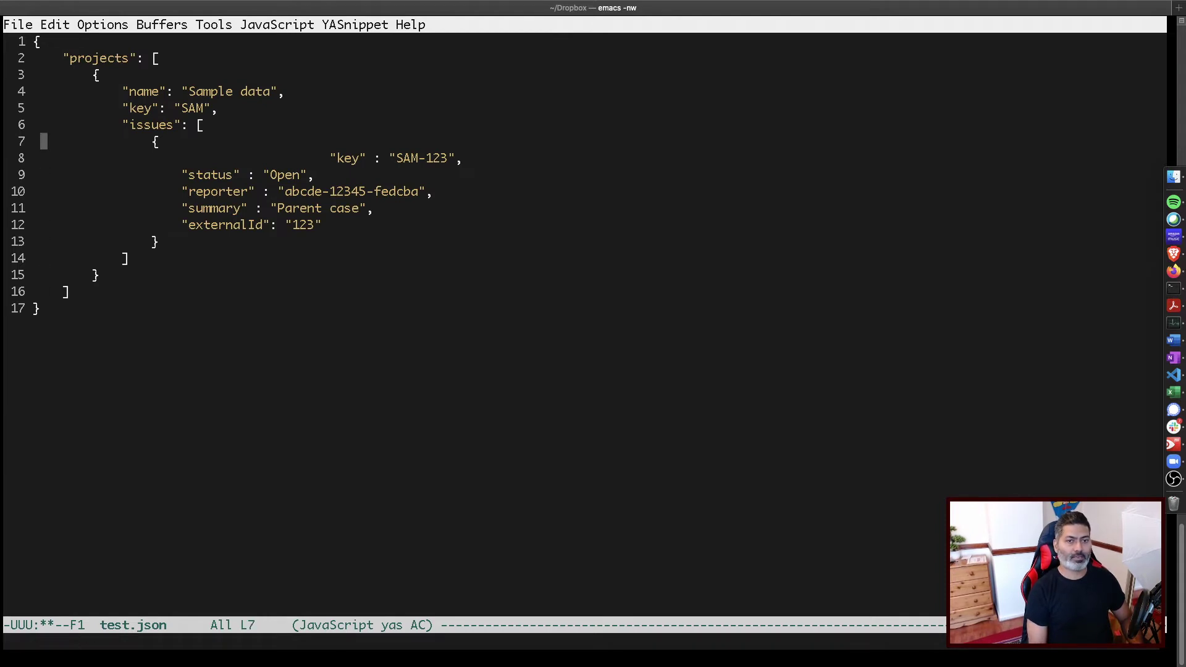
key(Up)
key(Up)
key(Up)
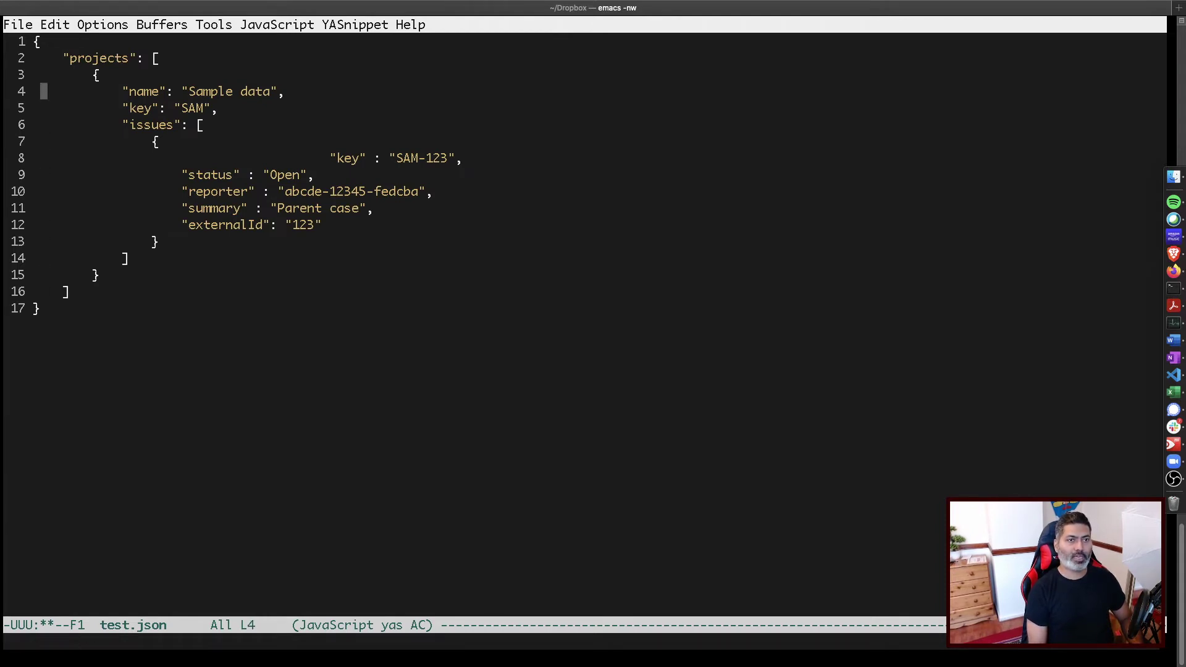
key(Right)
key(Right)
click(280, 91)
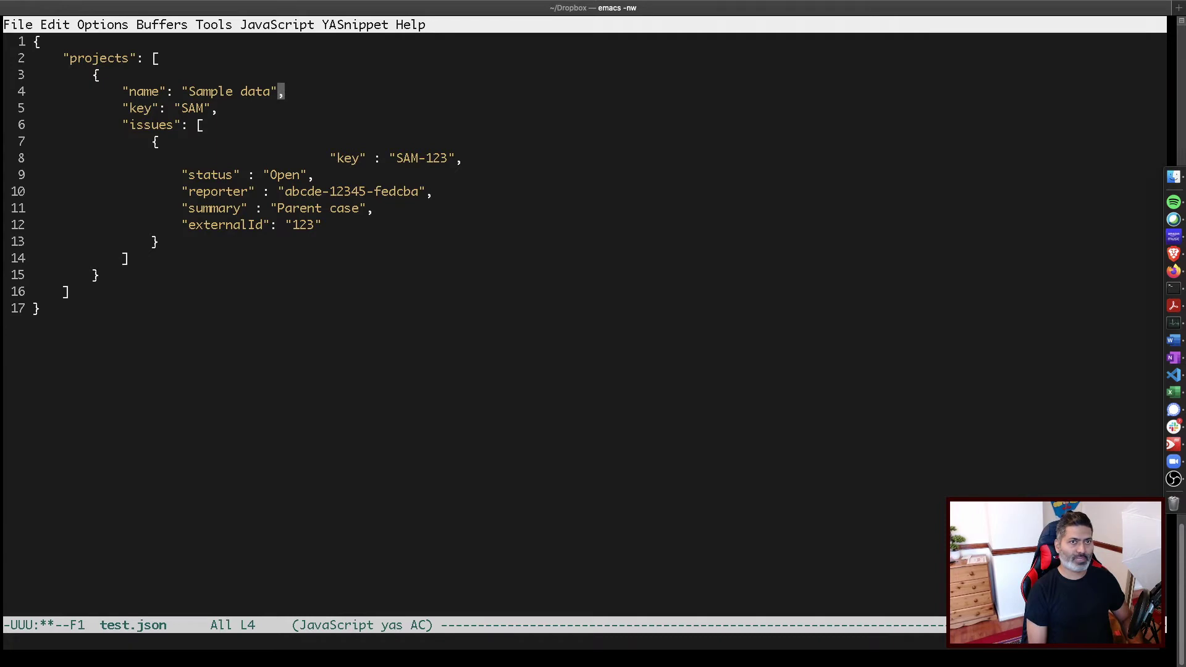
key(Left)
key(BackSpace)
key(BackSpace)
key(BackSpace)
key(BackSpace)
key(BackSpace)
key(BackSpace)
key(BackSpace)
key(BackSpace)
key(BackSpace)
key(BackSpace)
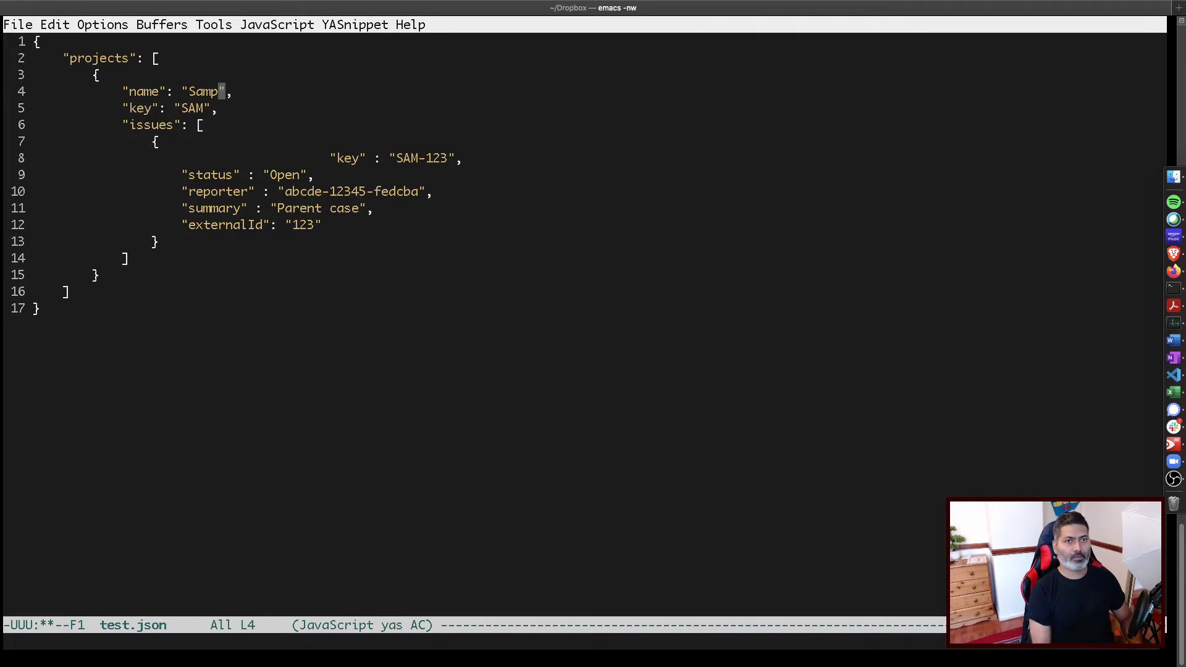
key(BackSpace)
text(Android)
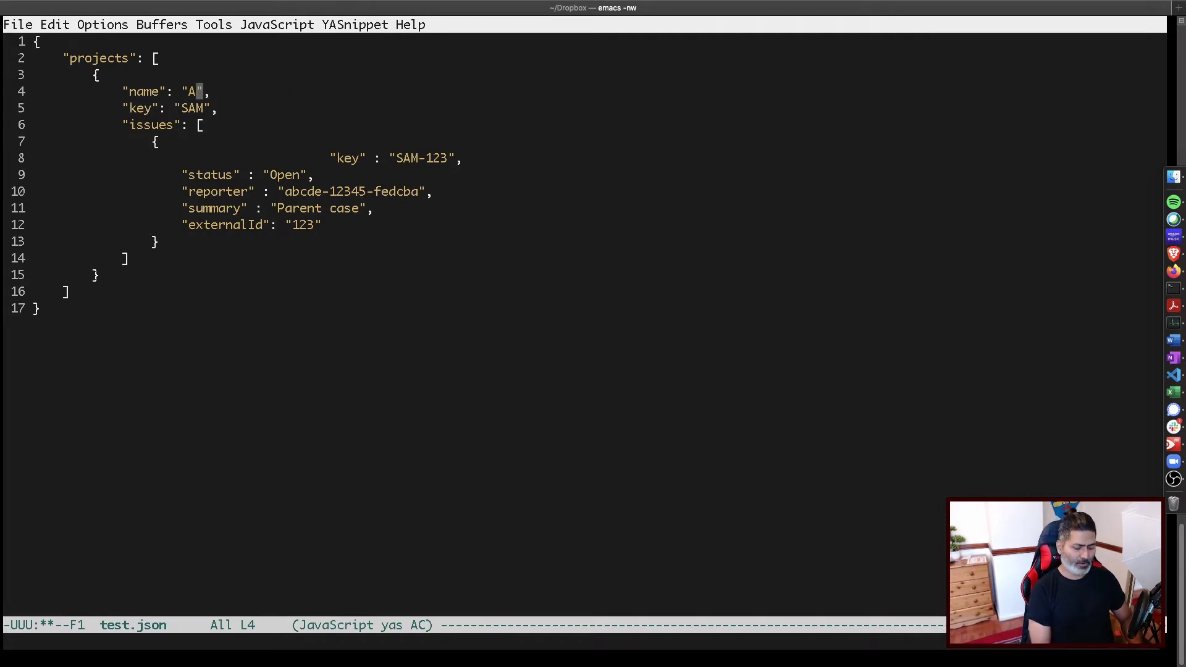
Set the project's key in test.json to AN, checking the Android board in Jira for the right key
click(215, 108)
key(Left)
key(Left)
key(Left)
key(Left)
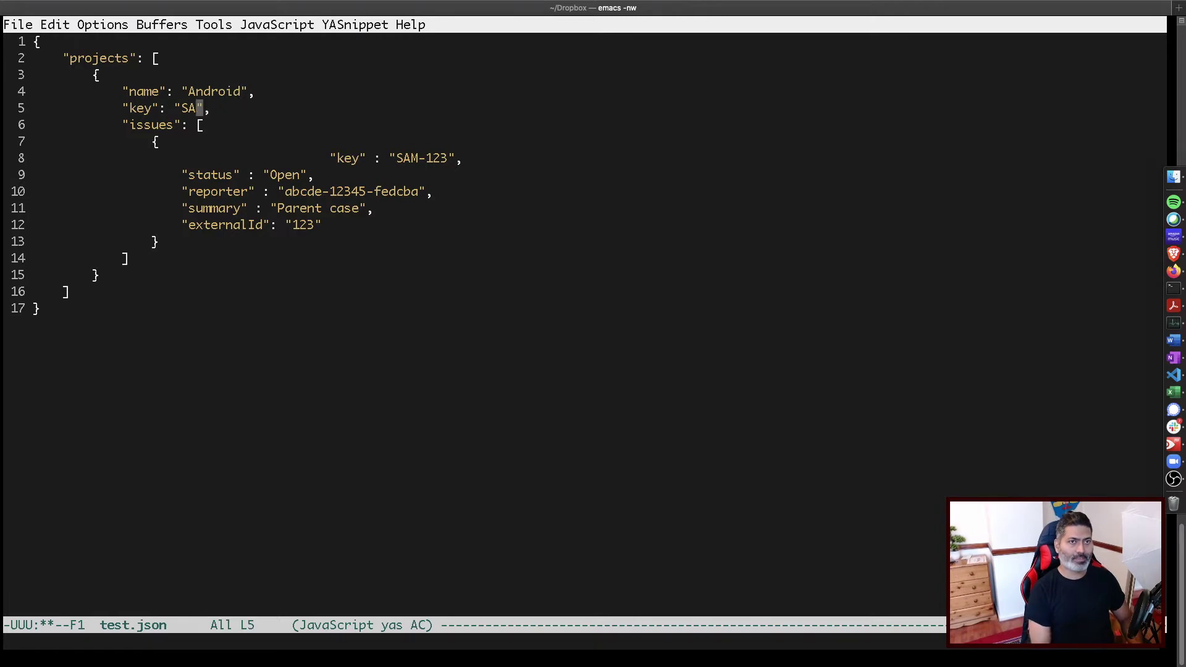
key(ctrl+Left)
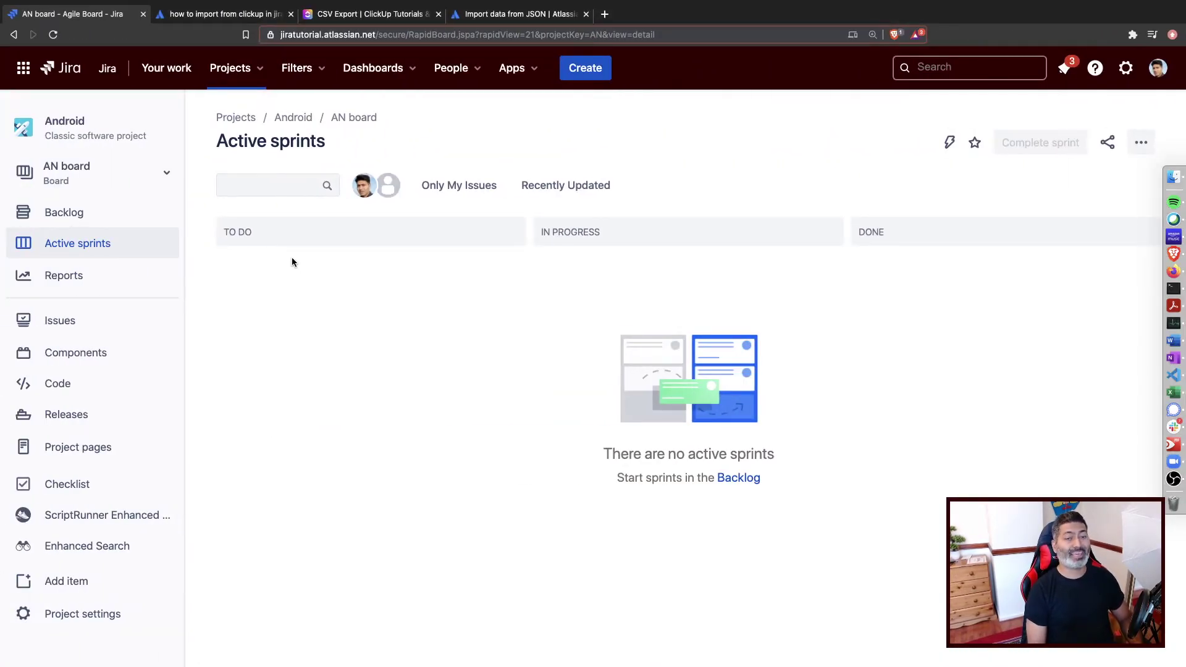
key(ctrl+Right)
text(AN)
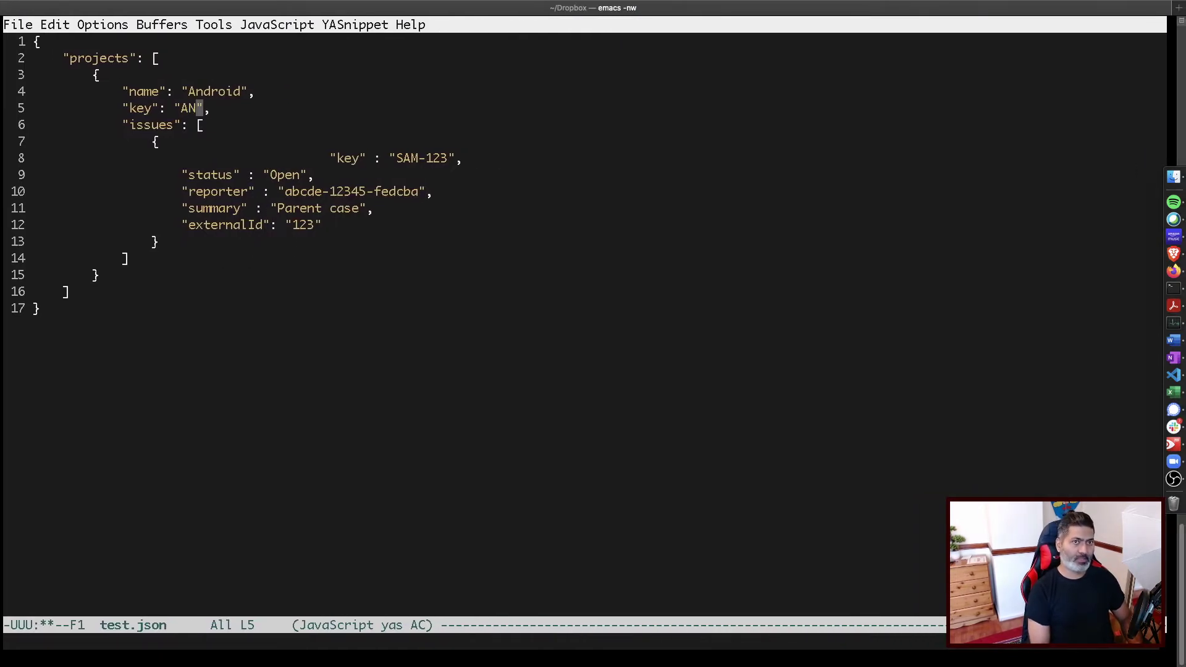
Delete the issue's "key" entry AN-123 from the issues block and save test.json
click(162, 142)
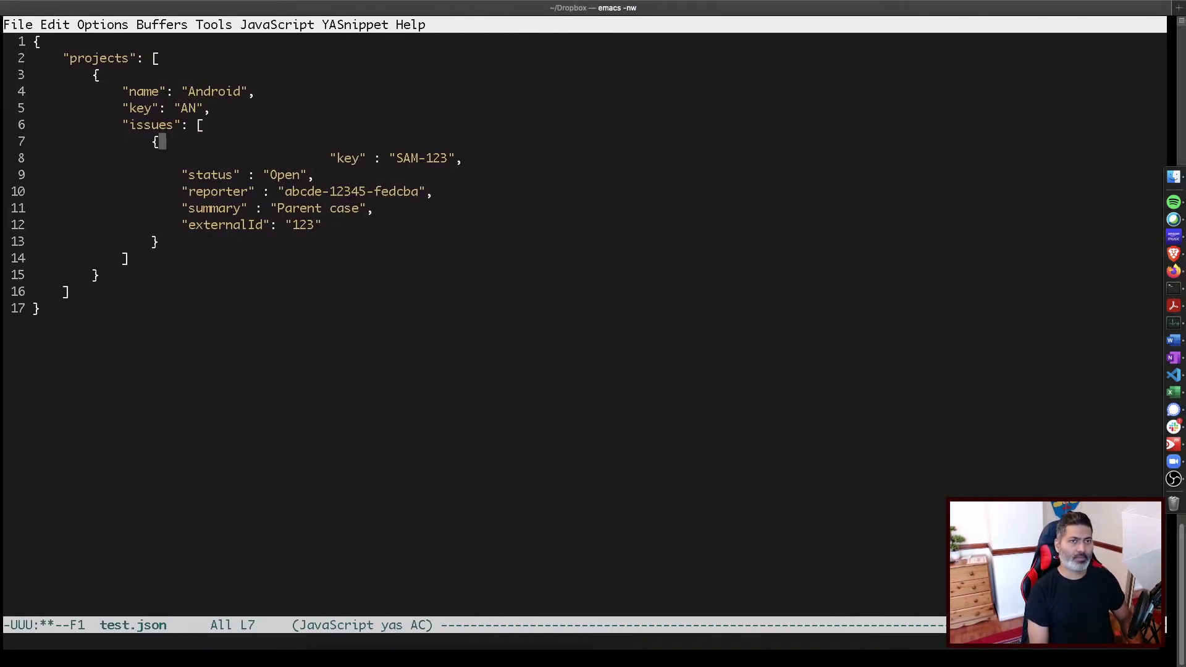
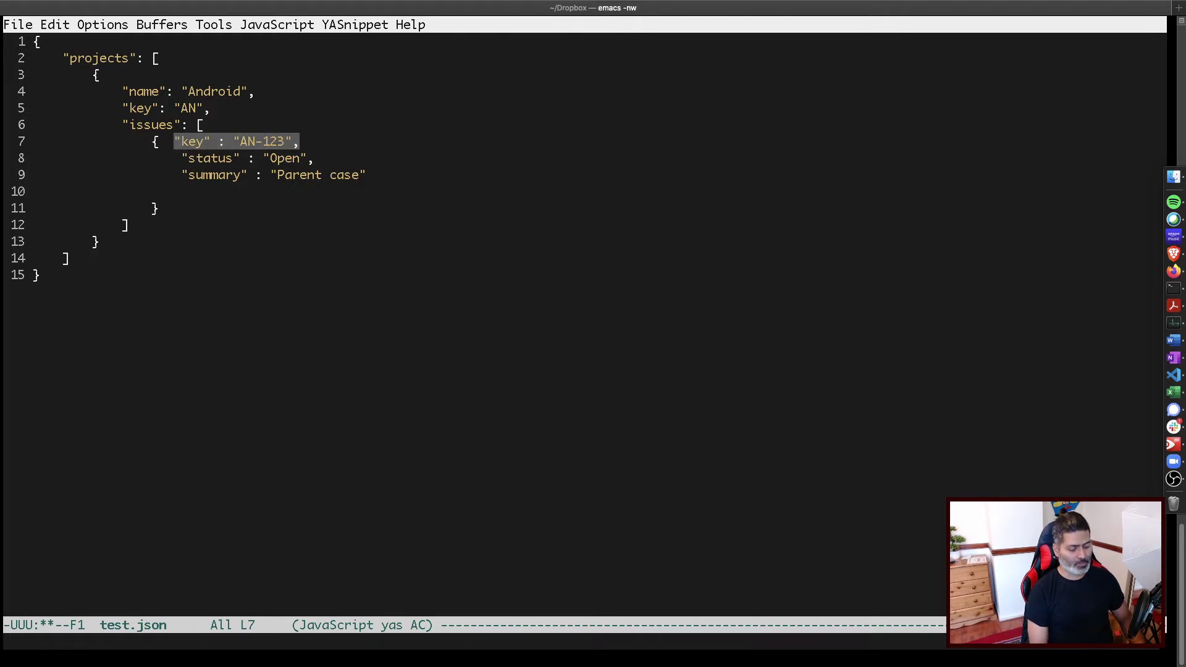
key(ctrl+w)
key(ctrl+x)
key(ctrl+s)
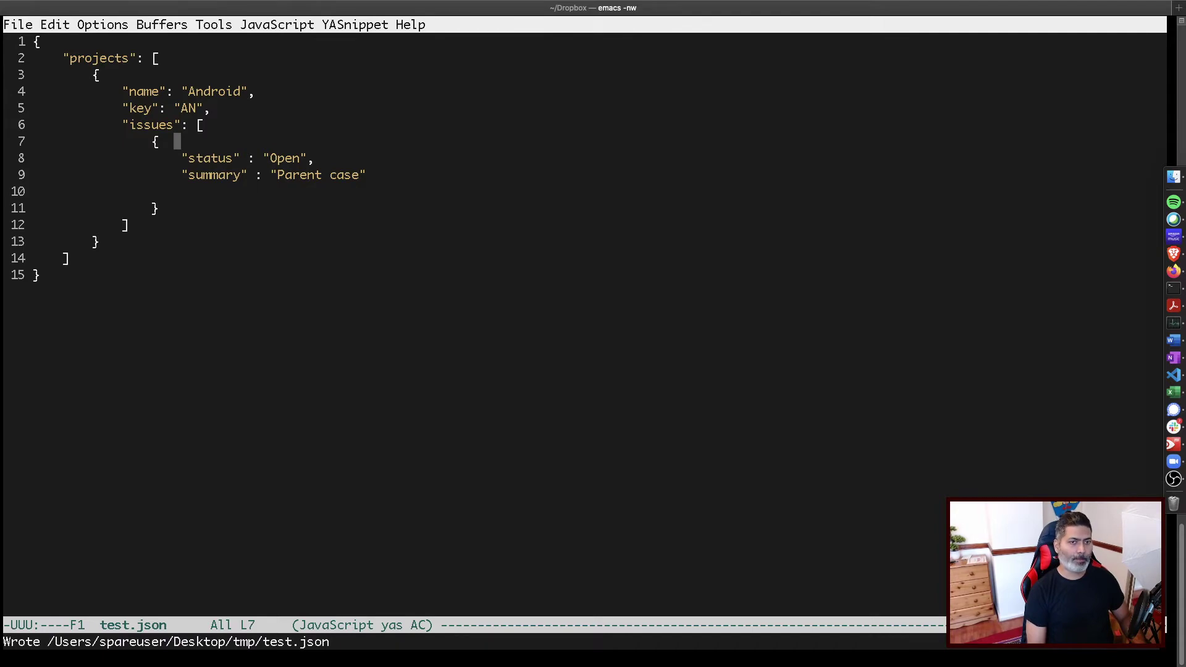
key(super+Tab)
text(.)
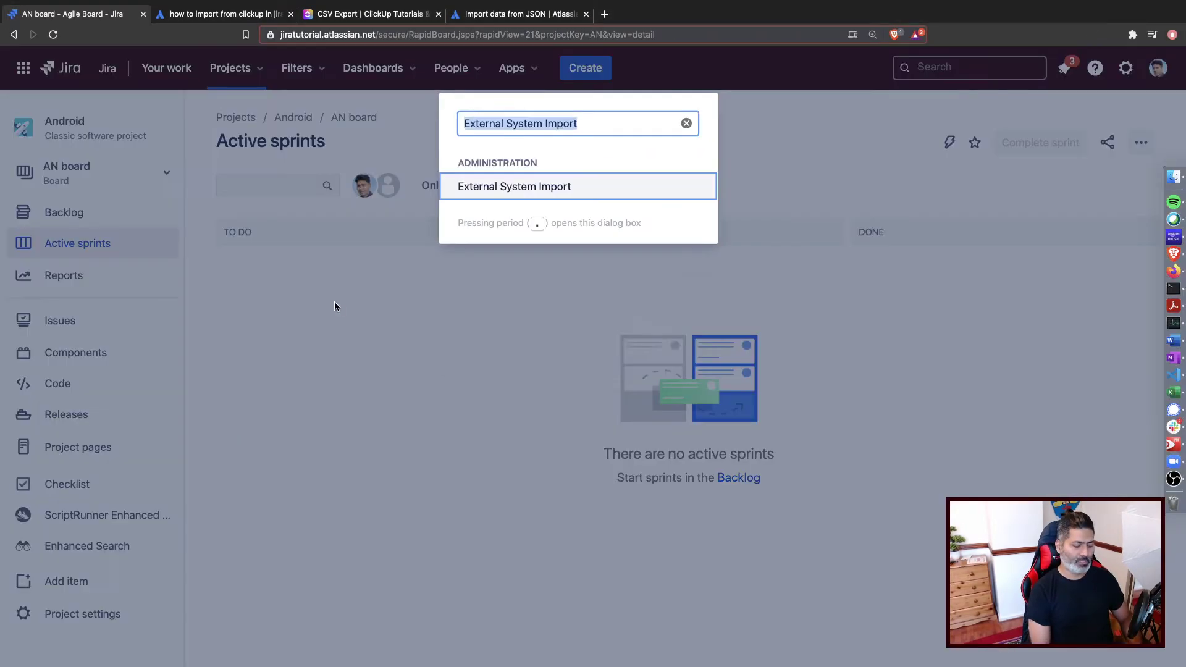
text(impo)
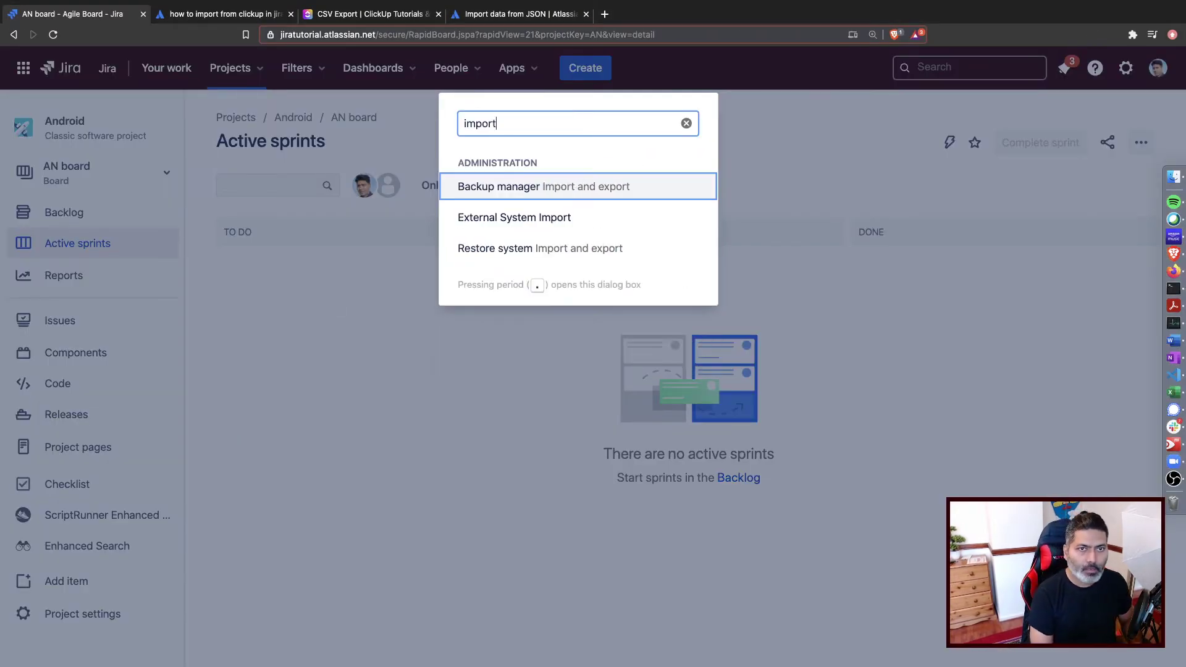
Close the ClickUp CSV Export page and look again at the project key and issue key example in the JSON import documentation
key(ctrl+Tab)
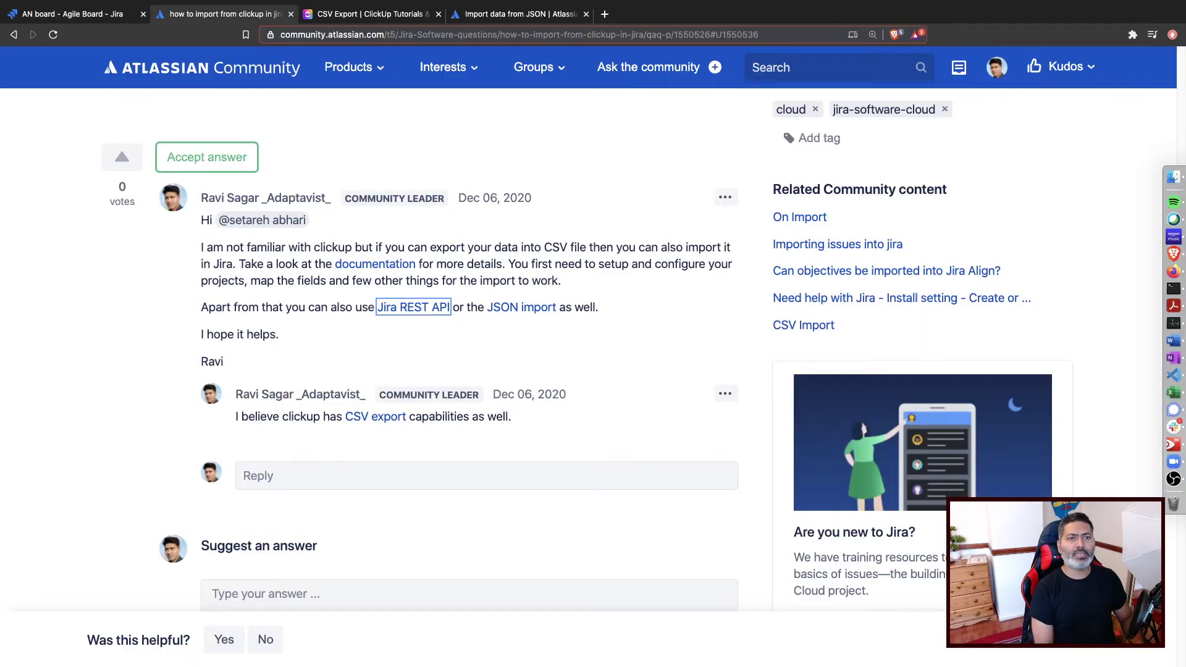
key(ctrl+Tab)
key(ctrl+w)
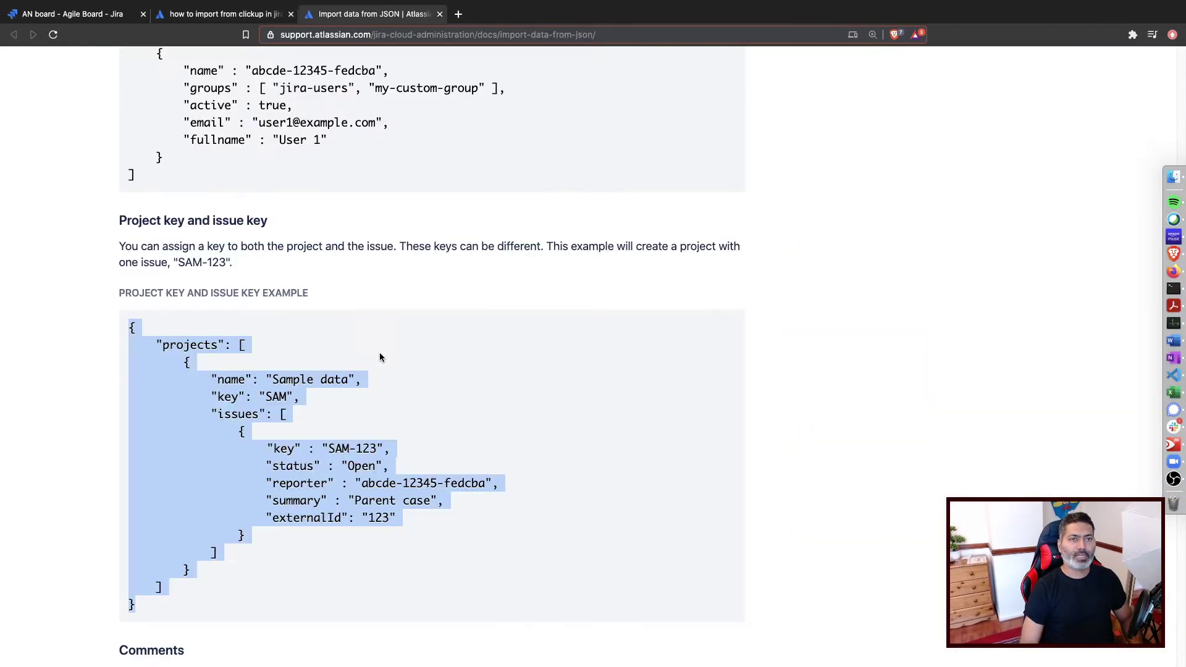
click(503, 412)
scroll(503, 412, down, 1)
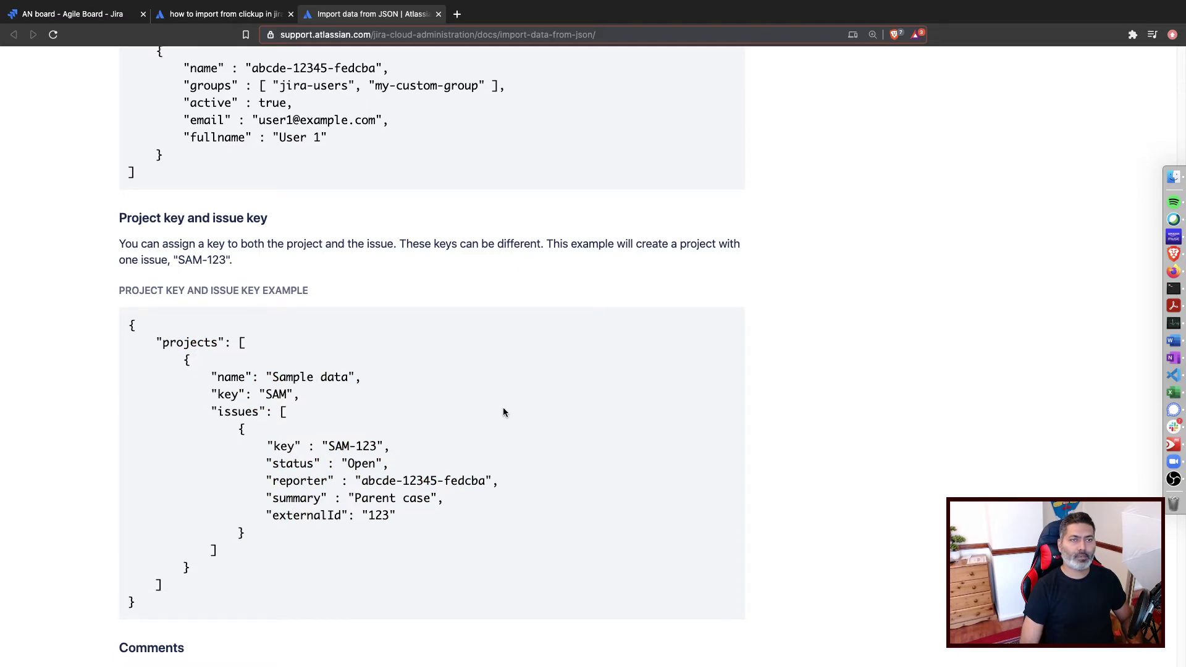
scroll(503, 412, down, 3)
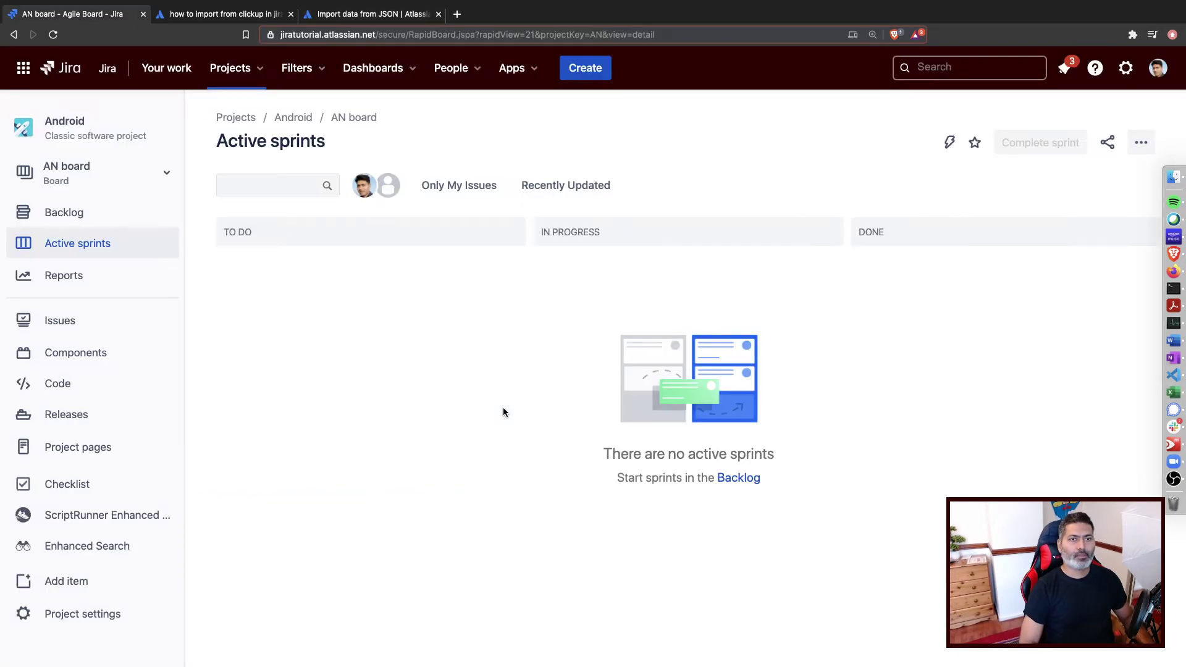
Find Jira's administration pages for "import" and open External System Import
key(super+1)
key(period)
text(import)
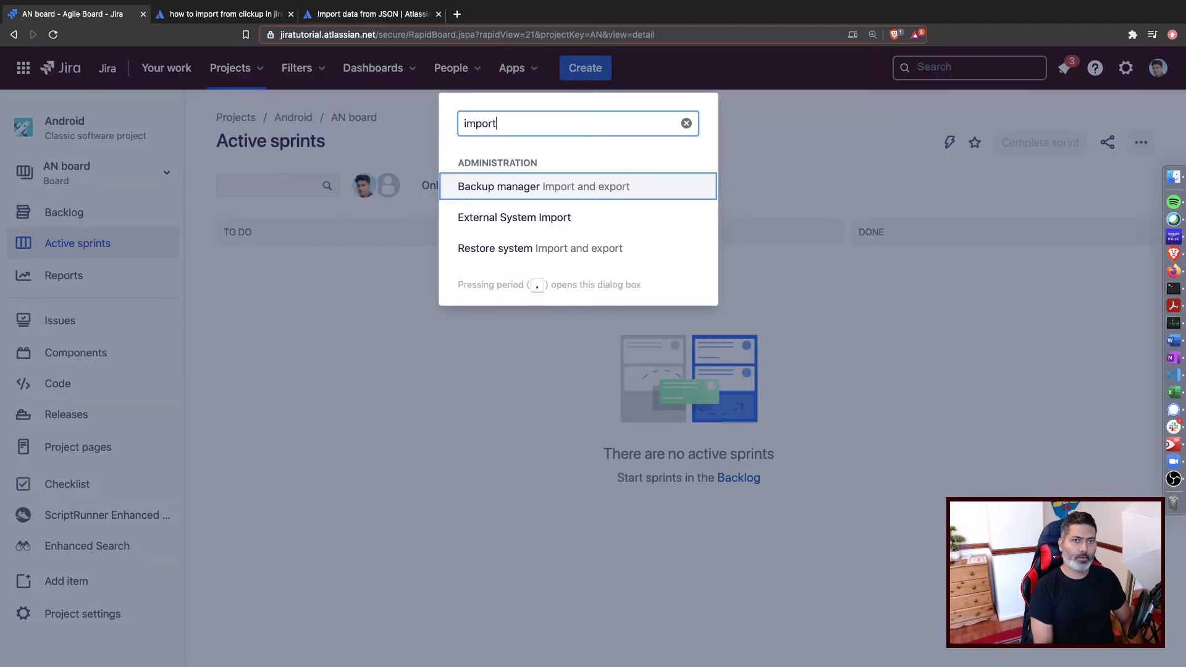
key(Down)
key(Return)
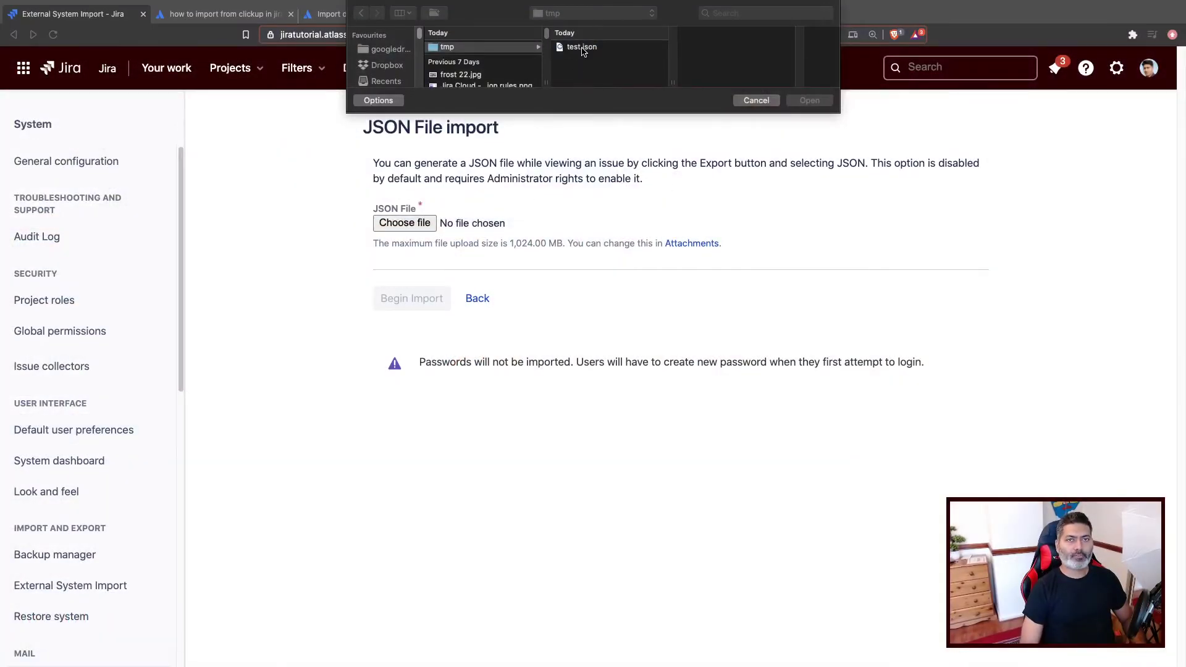
Choose test.json as the JSON file, begin the import and examine the issue summary in the result message
double_click(581, 48)
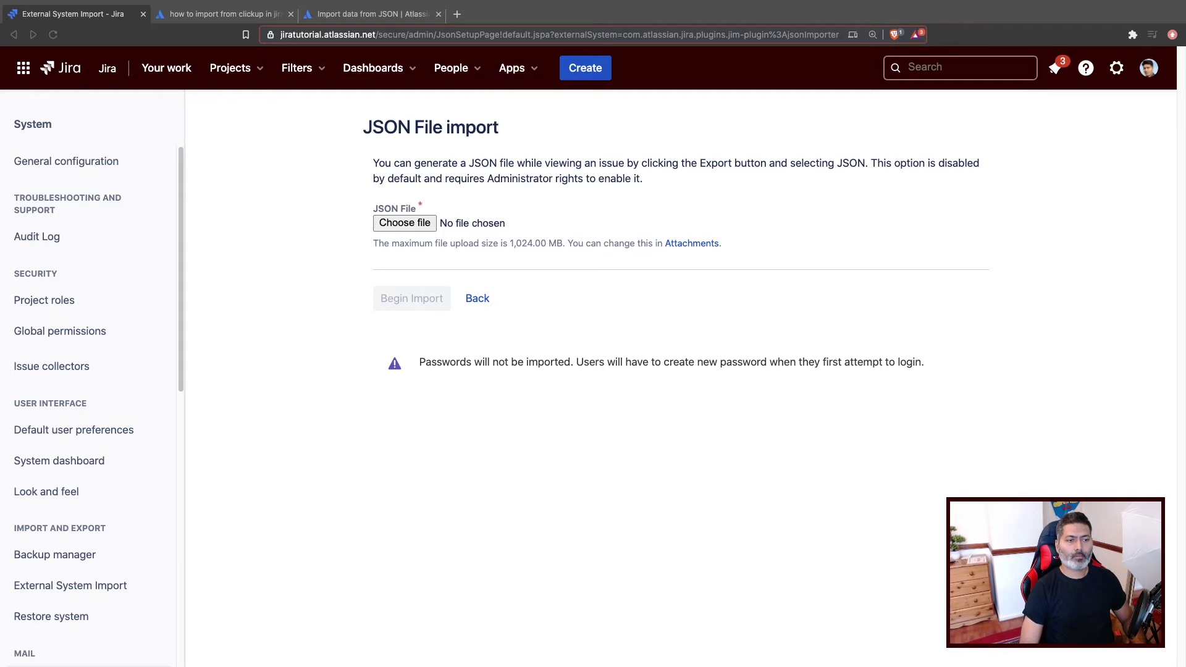
key(Return)
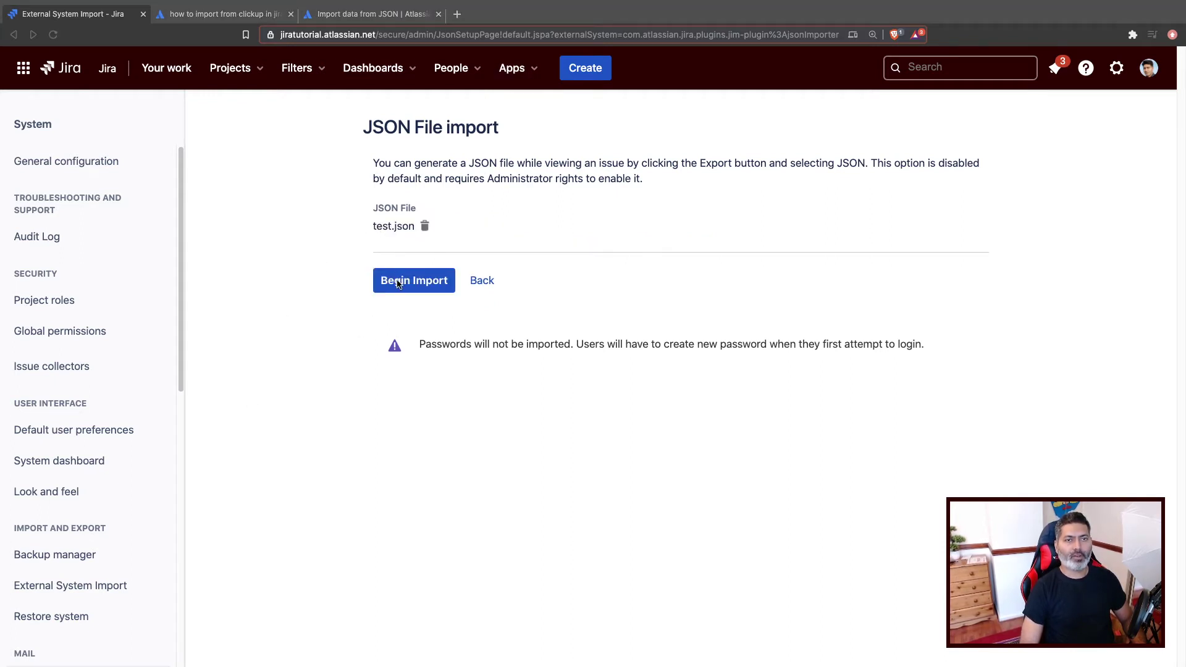
click(325, 305)
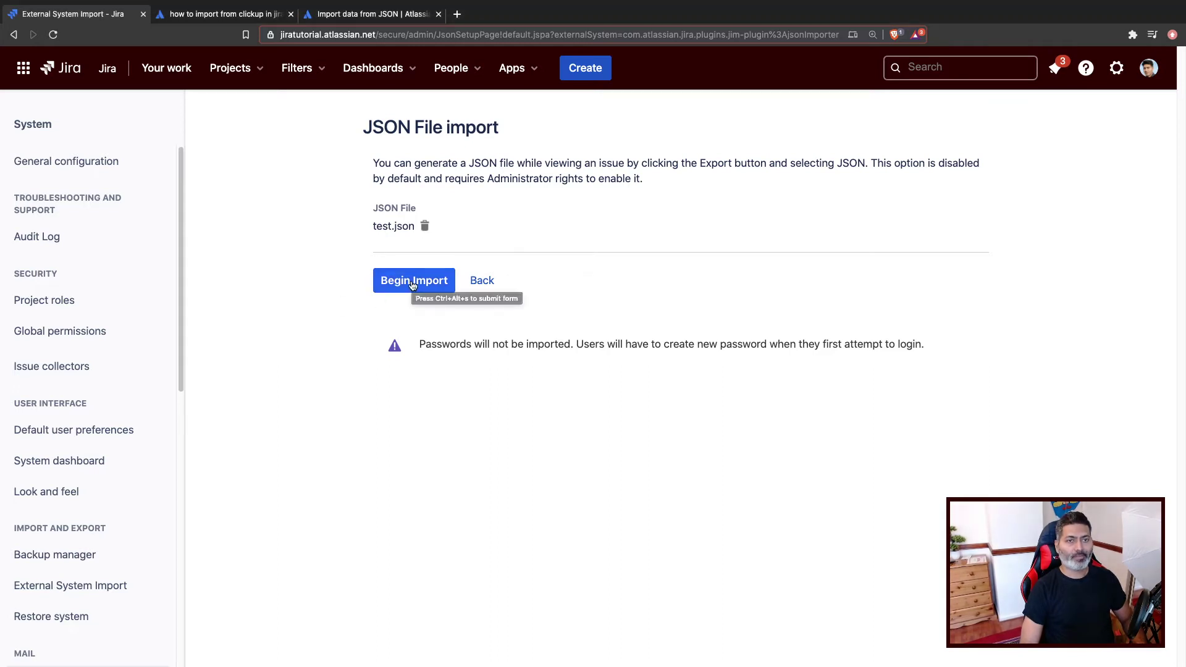
click(413, 284)
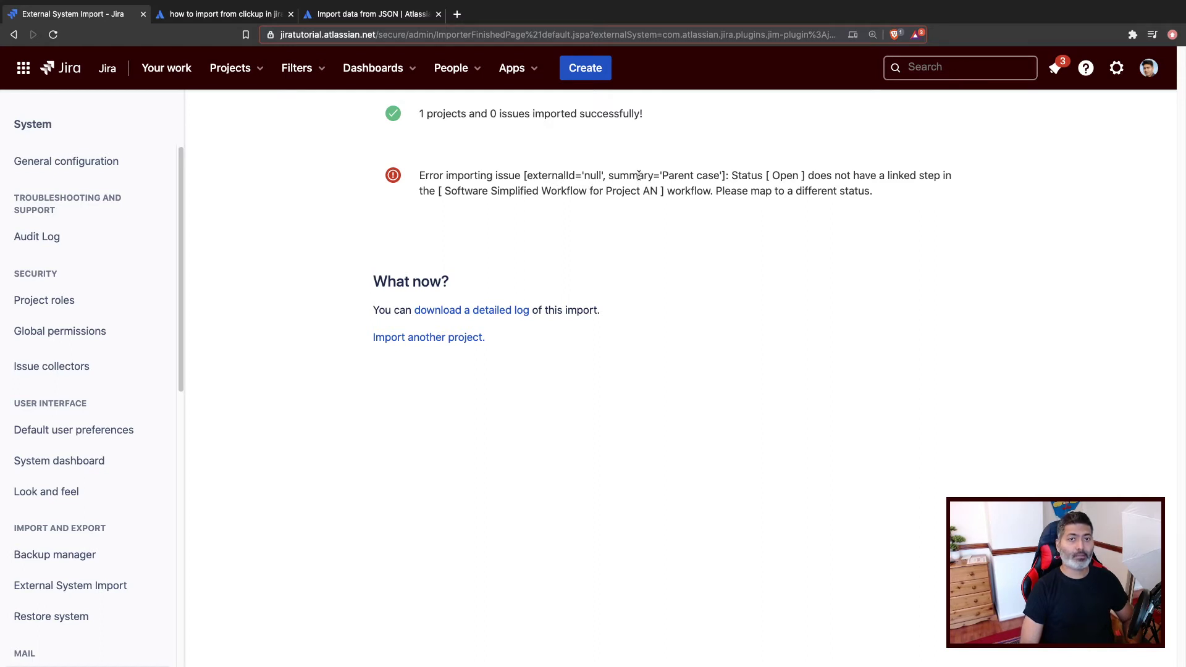
drag(721, 176, 661, 176)
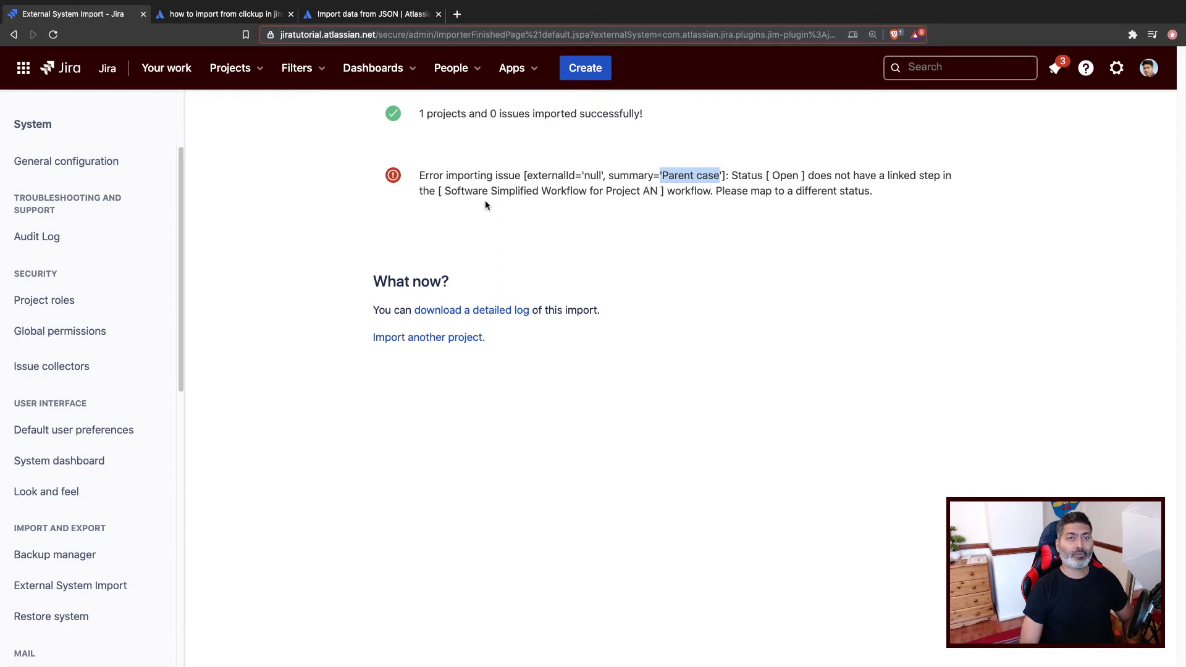
click(619, 237)
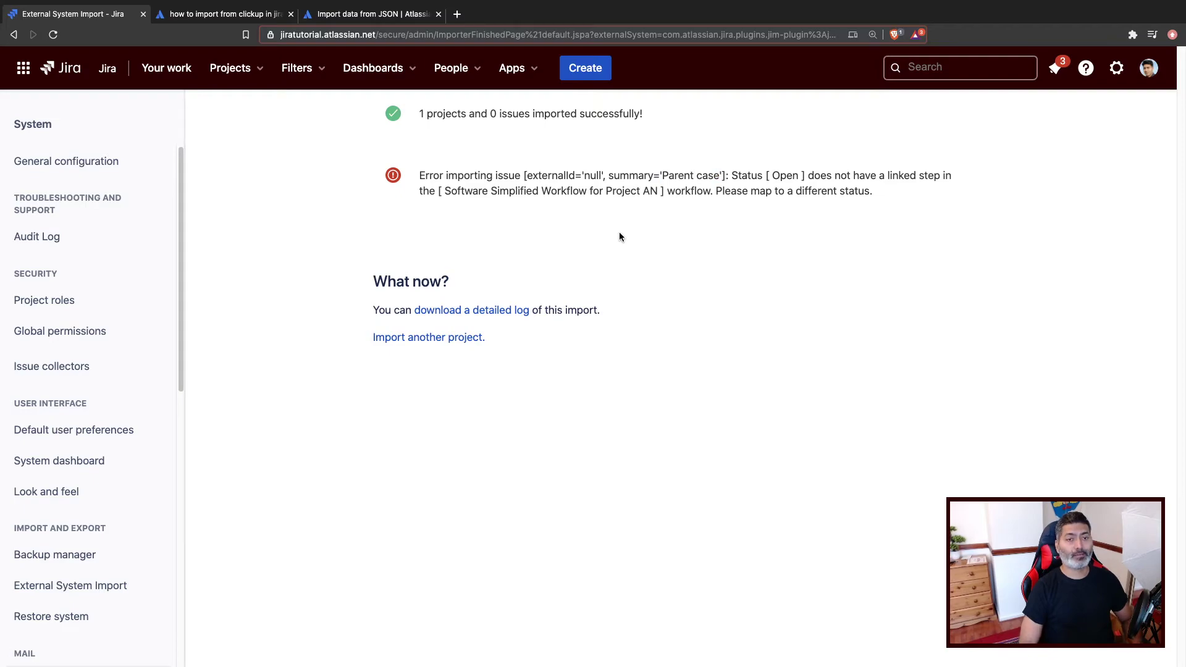
Switch to test.json in Emacs and change the issue's status value to "To Do"
key(ctrl+Right)
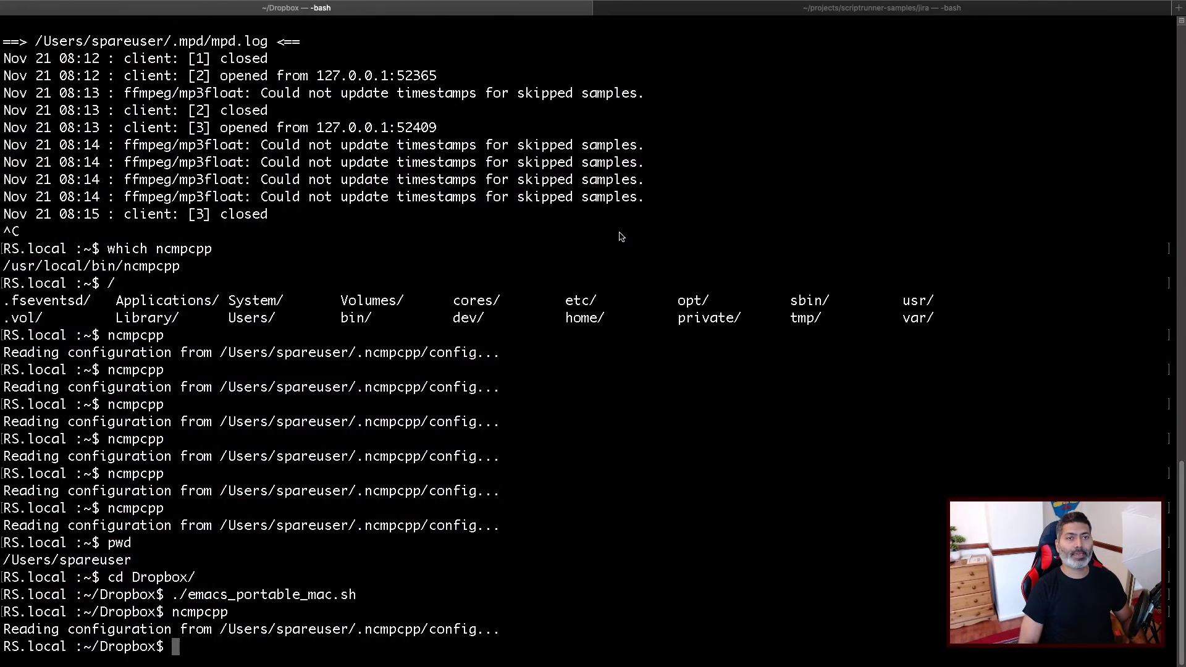
key(ctrl+Left)
key(ctrl+Left)
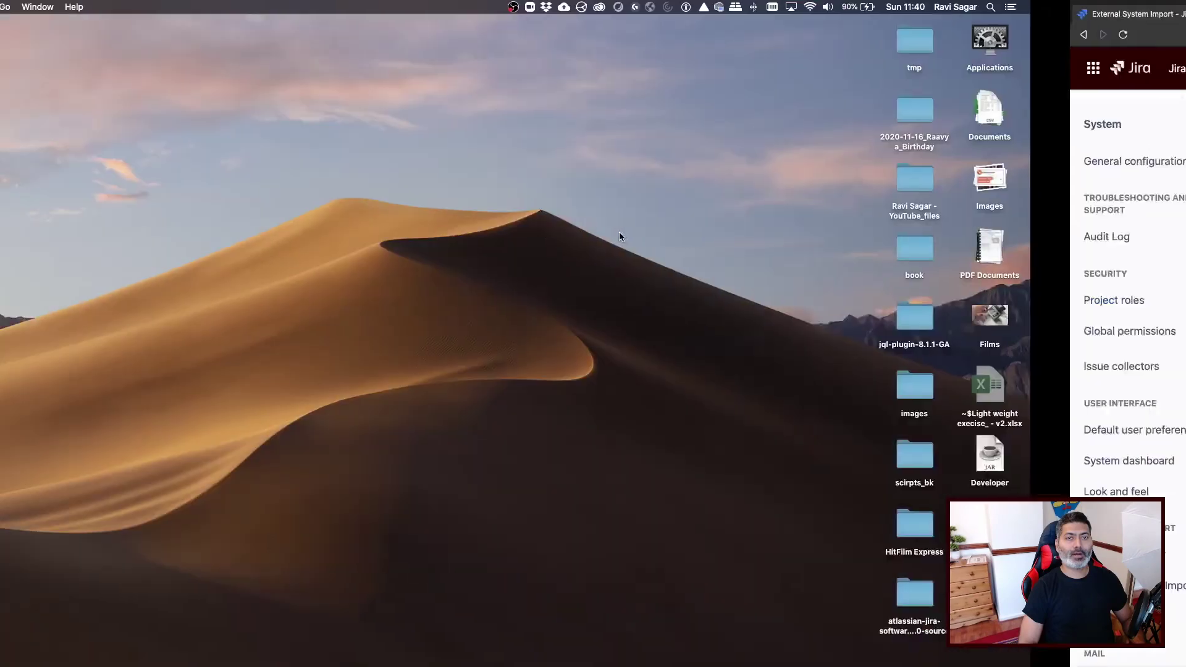
key(ctrl+Right)
key(ctrl+Right)
key(ctrl+Right)
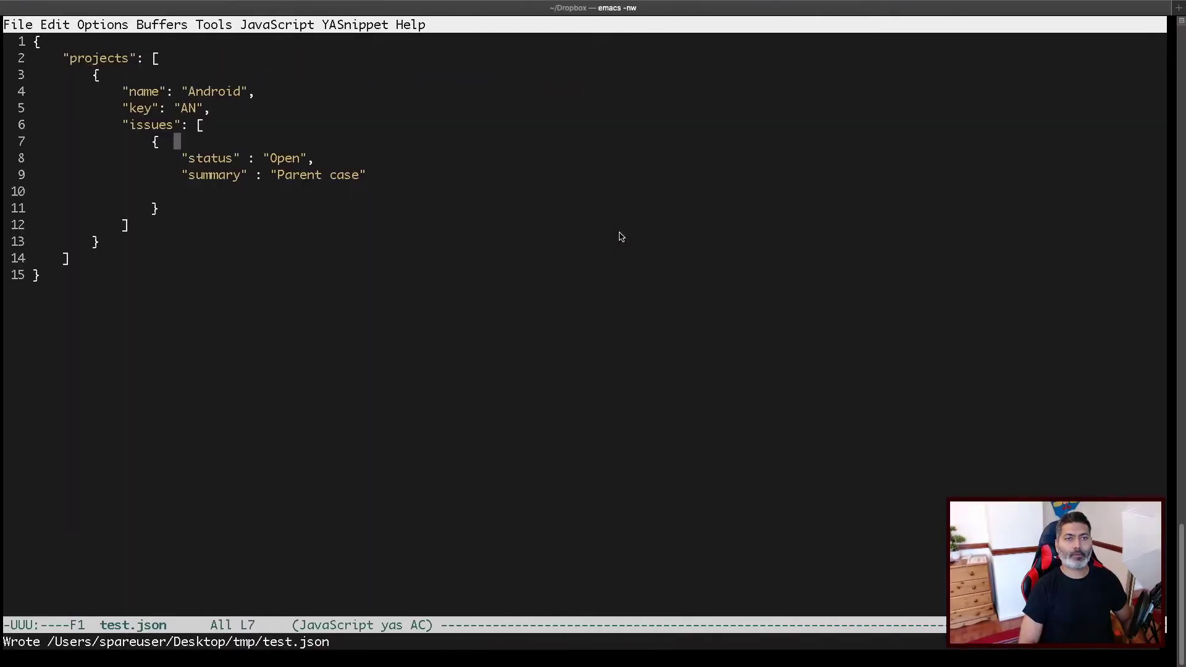
key(Down)
key(Right)
key(Right)
key(Right)
key(Right)
key(Right)
key(Right)
key(Right)
key(Right)
key(Right)
key(Right)
key(Right)
key(Right)
key(Right)
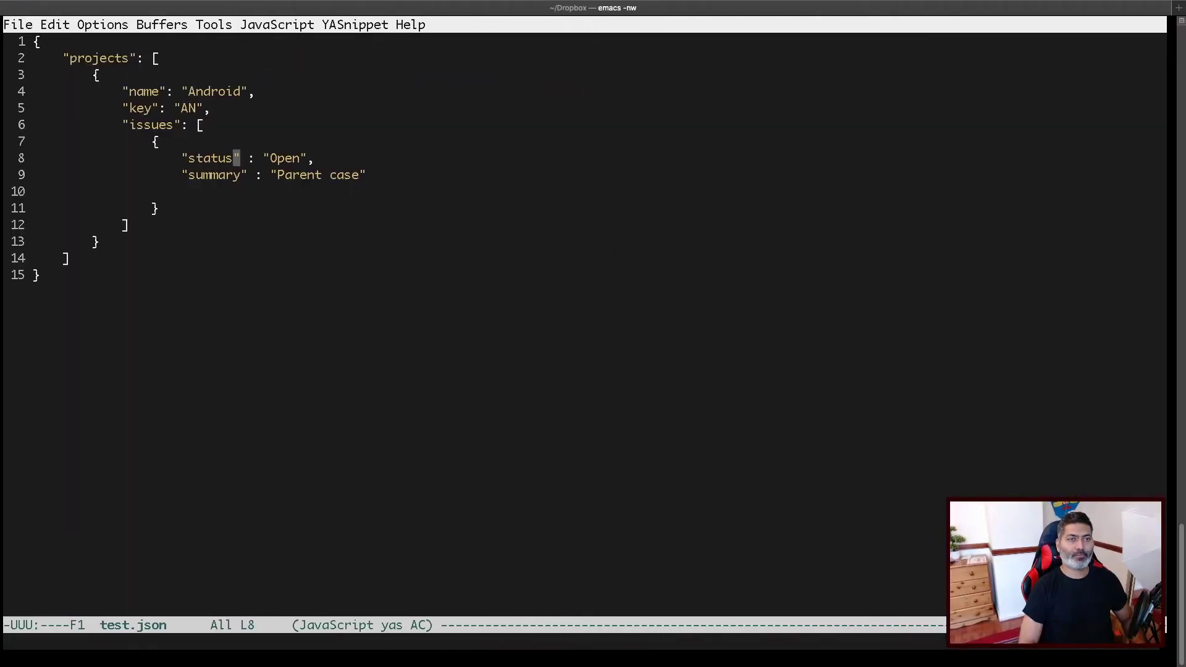
key(Right)
key(Right)
key(Right)
key(Right)
key(BackSpace)
key(BackSpace)
key(BackSpace)
key(BackSpace)
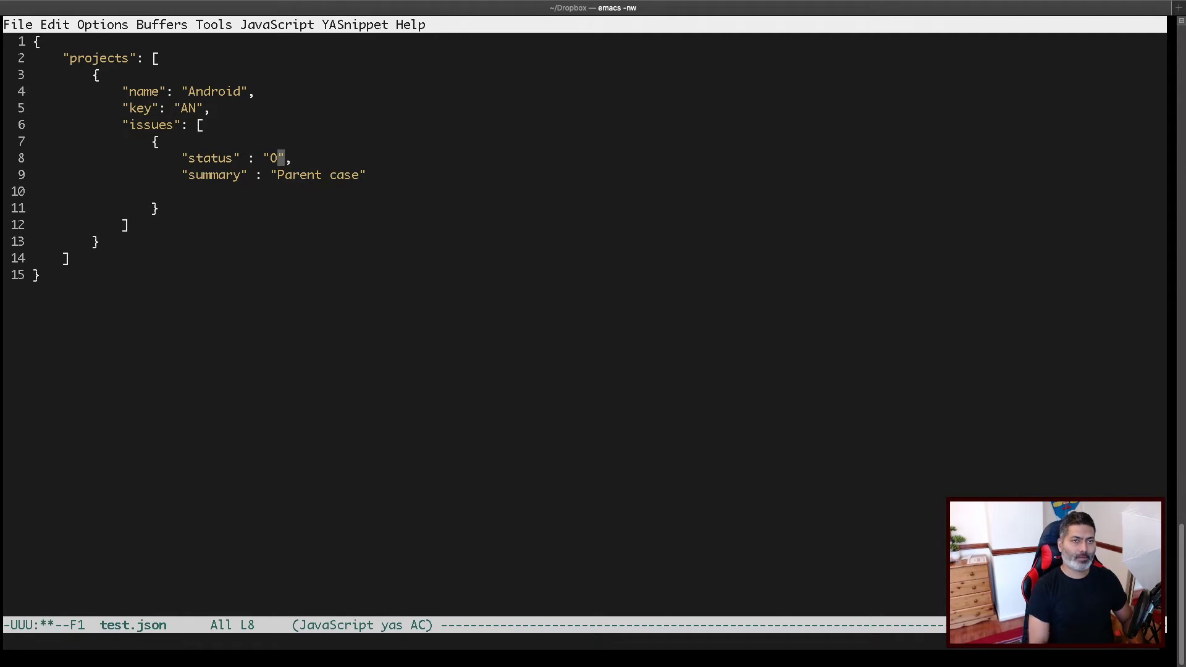
text(to)
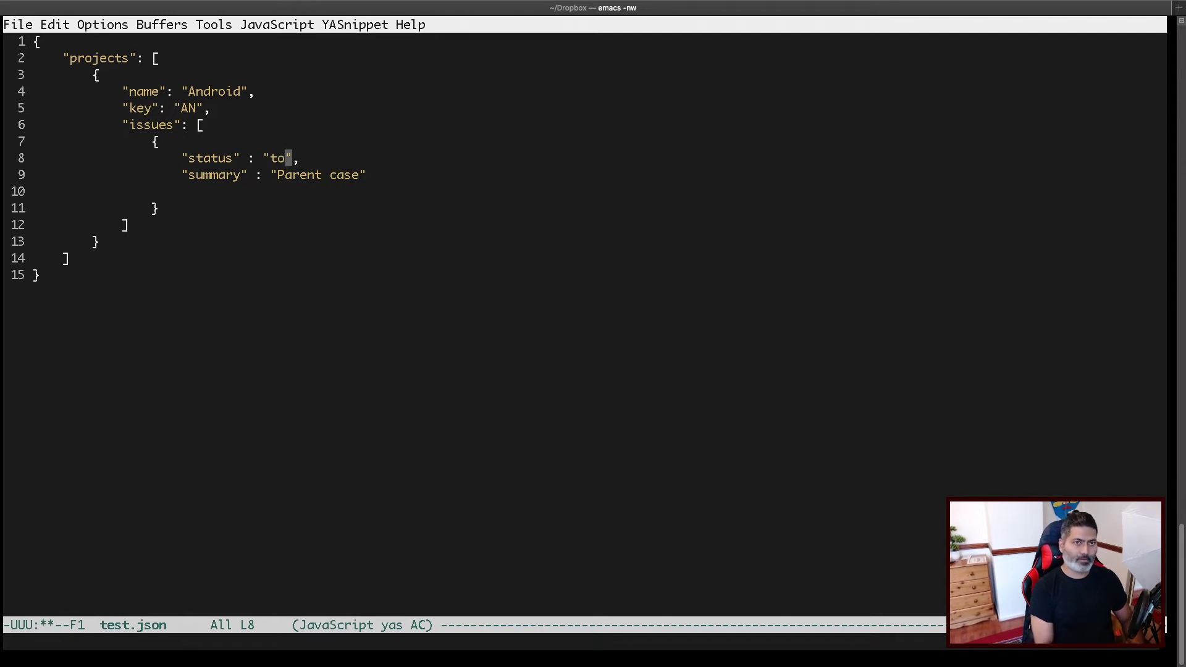
key(BackSpace)
key(BackSpace)
text(To Do)
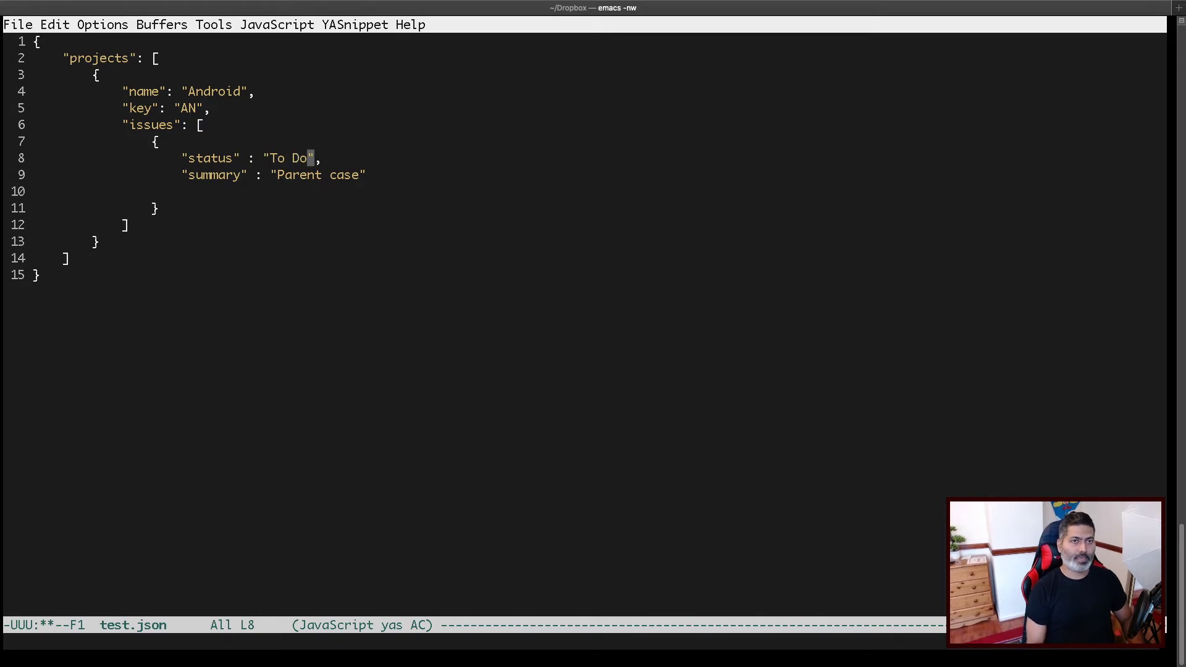
Undo the recent edits in test.json back to the version with the issue's key, reporter and externalId entries
key(Down)
key(Right)
key(ctrl+/)
key(ctrl+/)
key(ctrl+/)
key(ctrl+/)
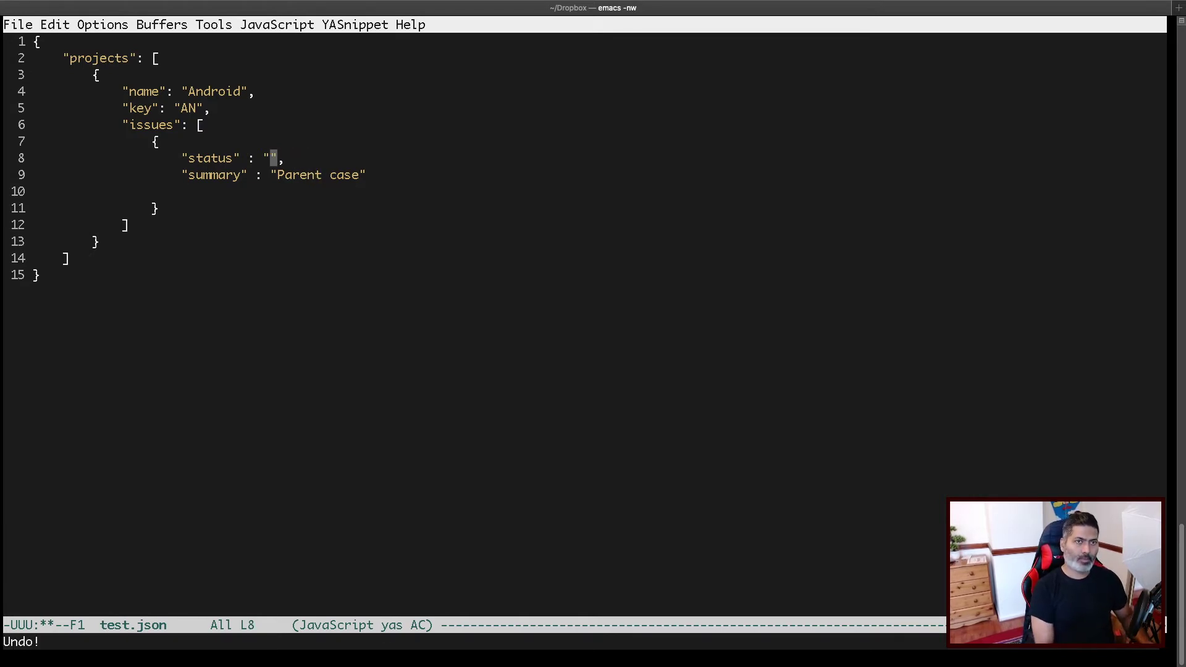
key(ctrl+/)
key(ctrl+/)
key(ctrl+/)
key(ctrl+/)
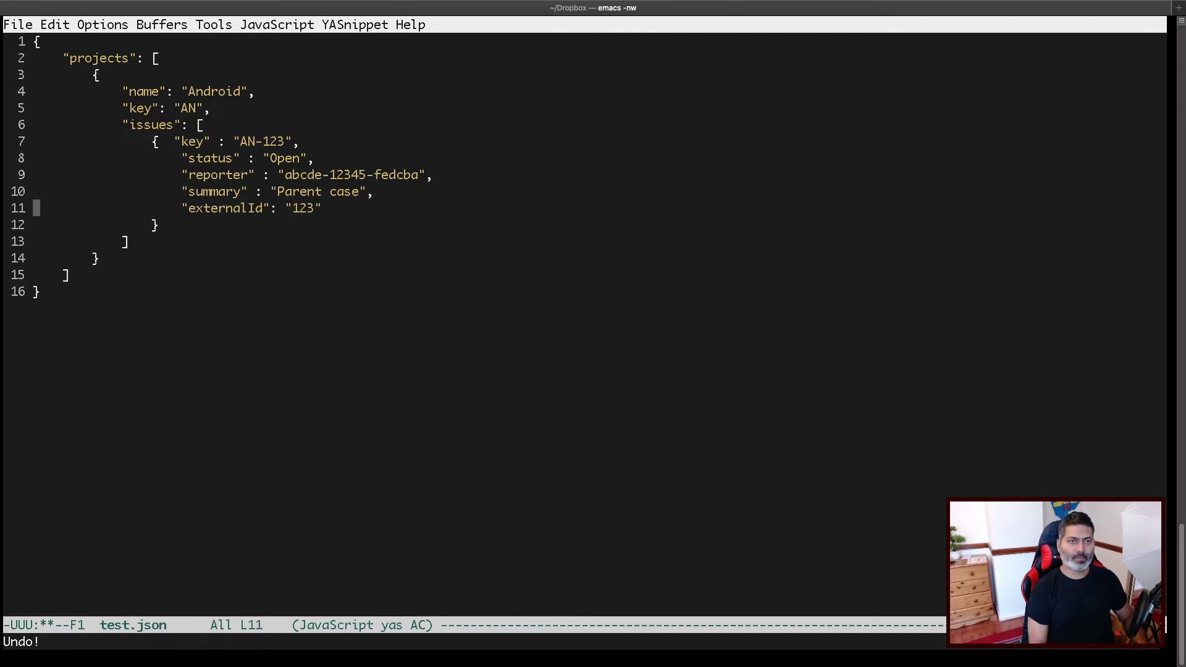
Delete the "key" : "AN-123" entry from the issue in test.json
key(Up)
key(Up)
key(Up)
key(Up)
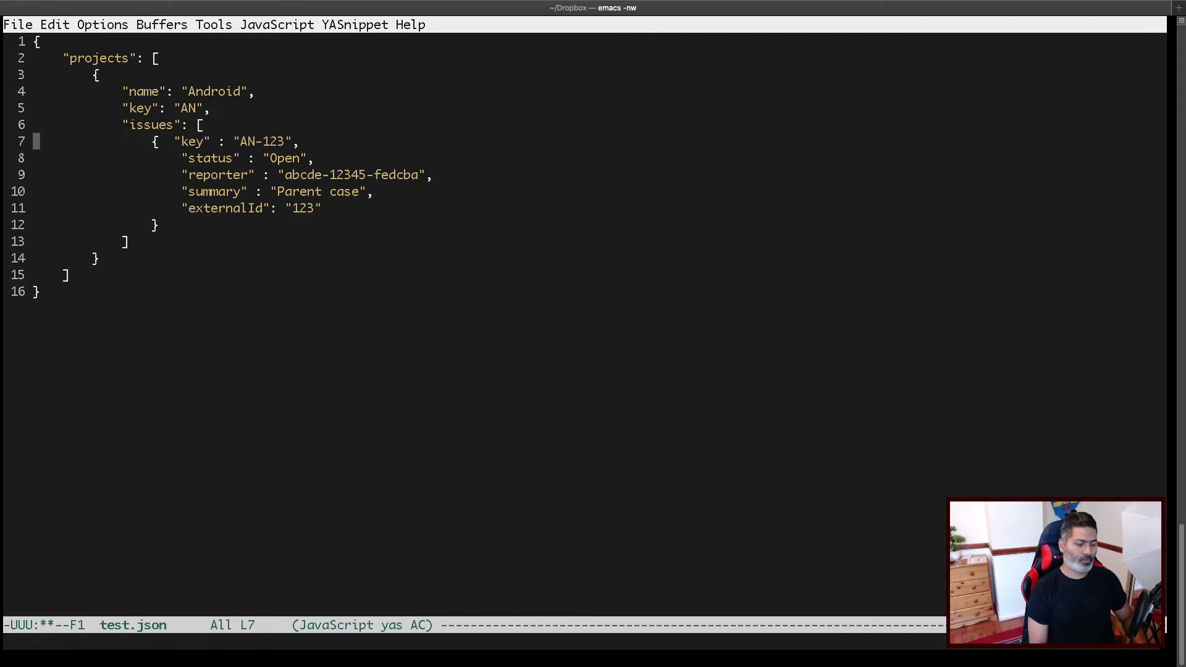
key(ctrl+e)
key(BackSpace)
key(BackSpace)
key(BackSpace)
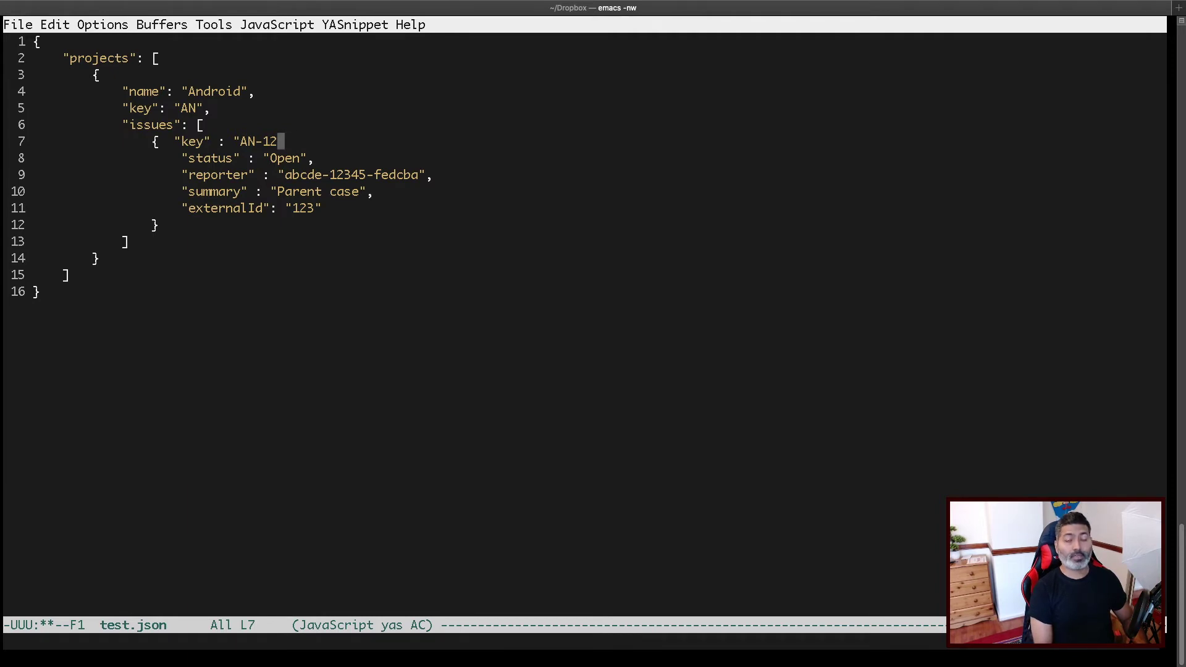
key(BackSpace)
key(BackSpace)
key(BackSpace)
key(BackSpace)
key(BackSpace)
key(BackSpace)
key(BackSpace)
key(BackSpace)
key(BackSpace)
key(BackSpace)
key(BackSpace)
key(BackSpace)
key(BackSpace)
key(BackSpace)
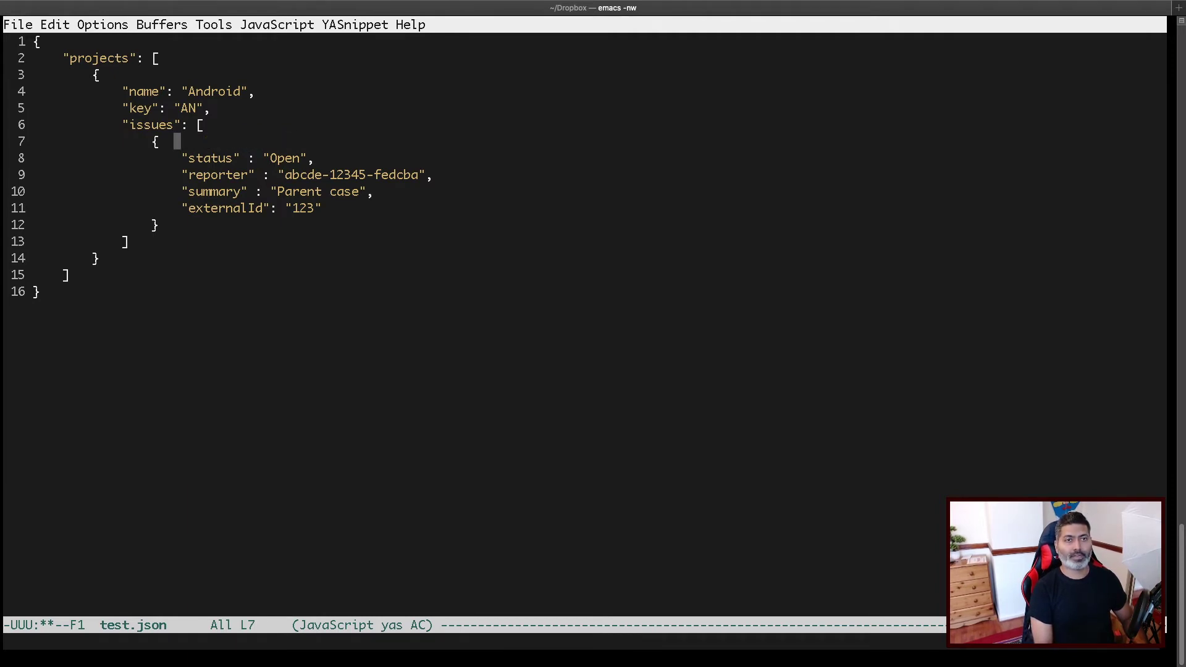
Remove the "reporter" entry from the issue, leaving its line empty
key(Down)
key(Down)
key(ctrl+space)
key(ctrl+e)
key(ctrl+w)
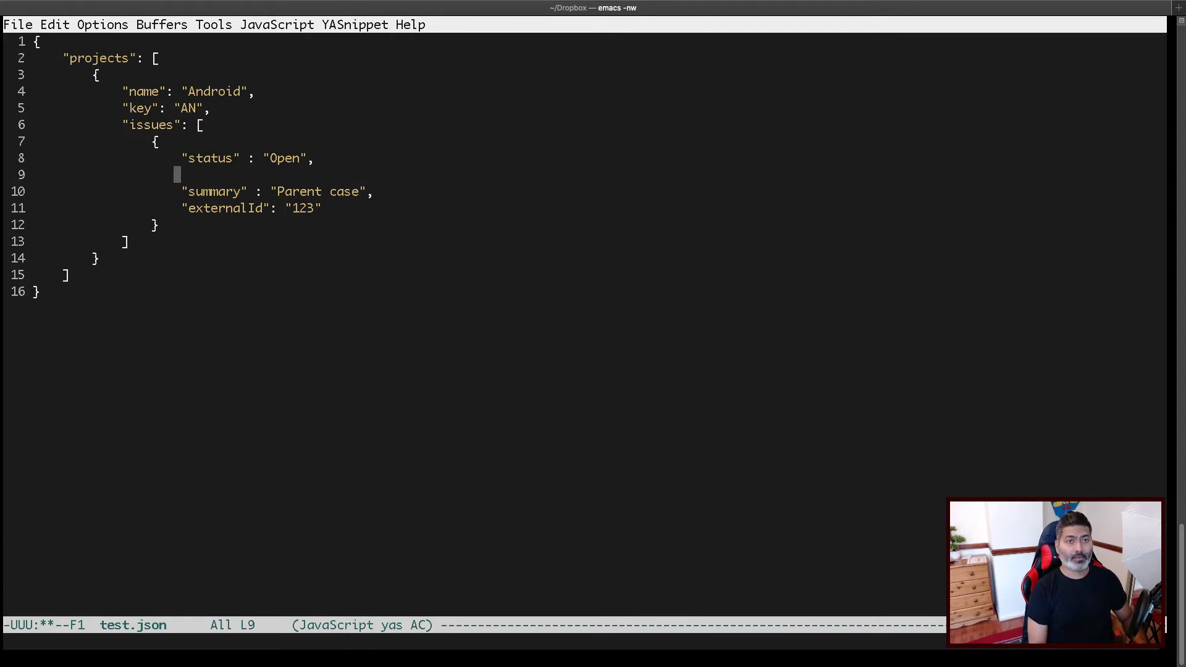
Switch to Jira, open the Android project's issues and view the workflow of AN-3 to check the available statuses
key(ctrl+Left)
key(ctrl+Left)
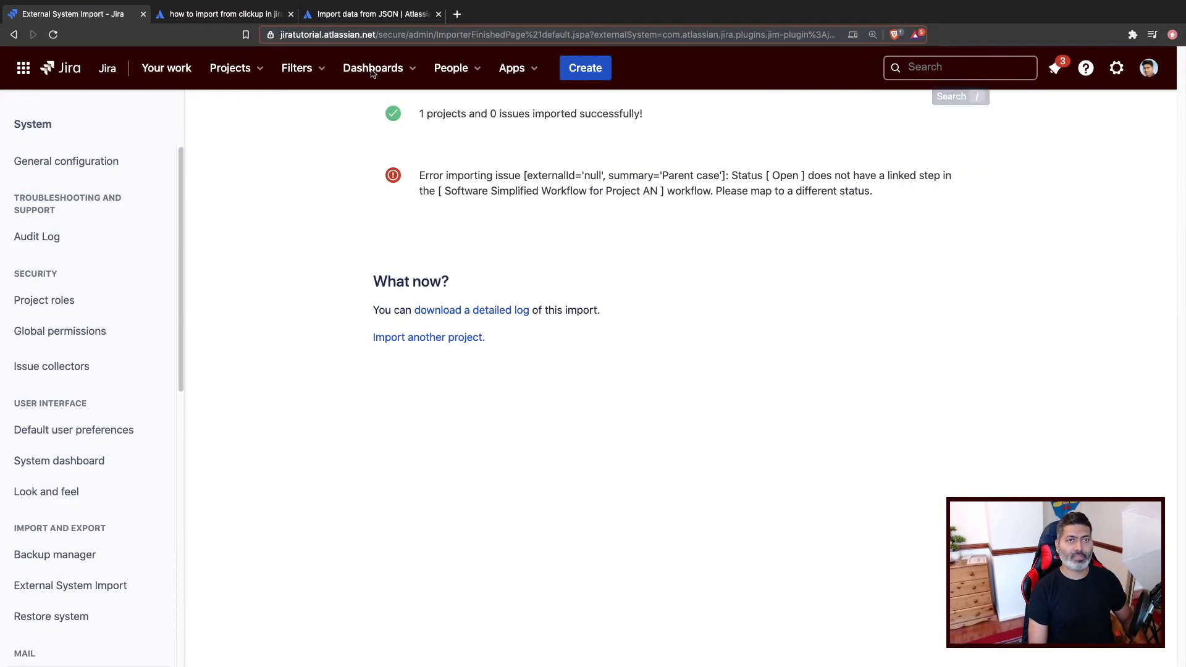
click(256, 72)
click(283, 206)
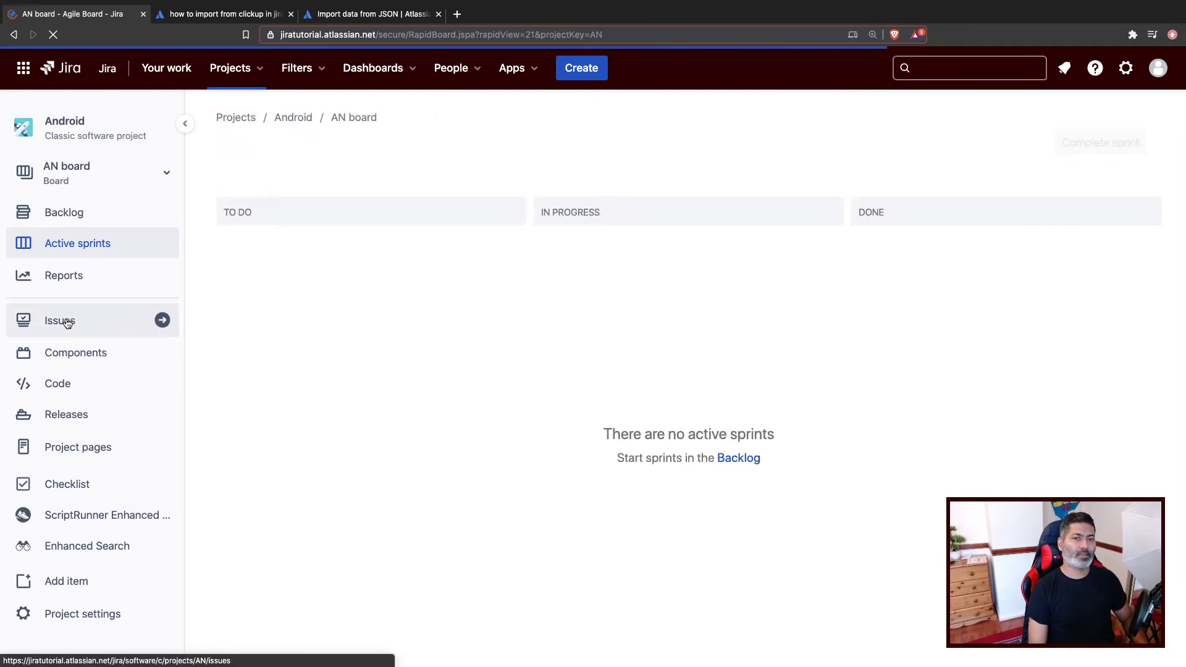
click(68, 323)
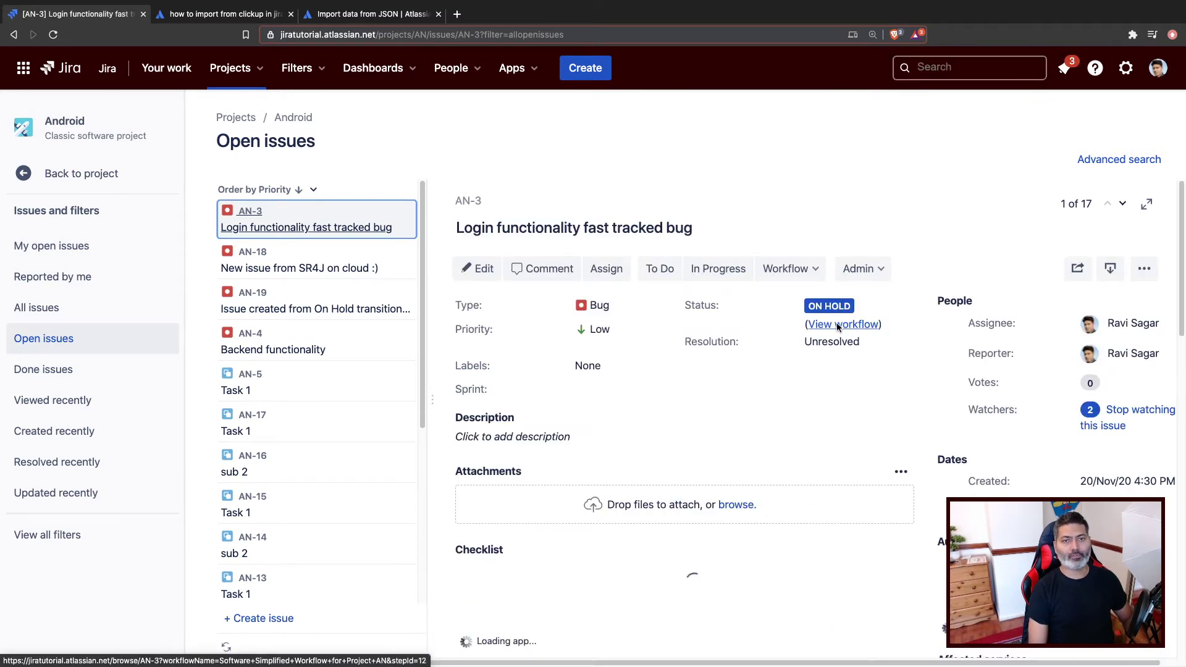
click(838, 325)
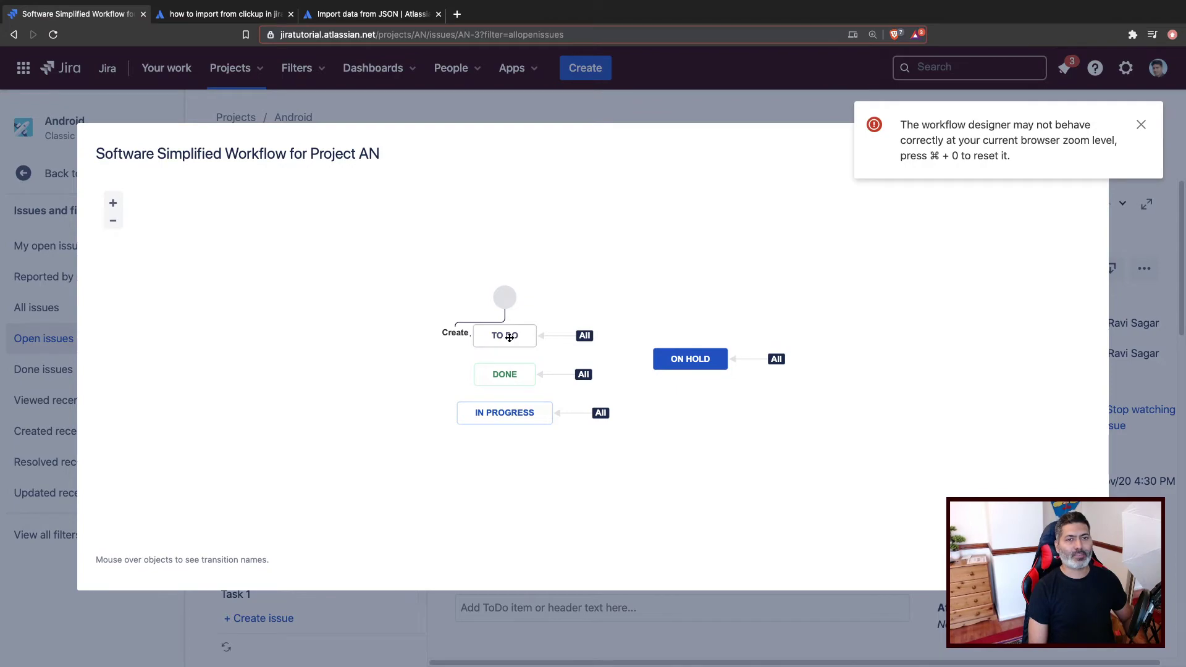
Back in Emacs, set the issue's status to "To Do" and save test.json
key(ctrl+Right)
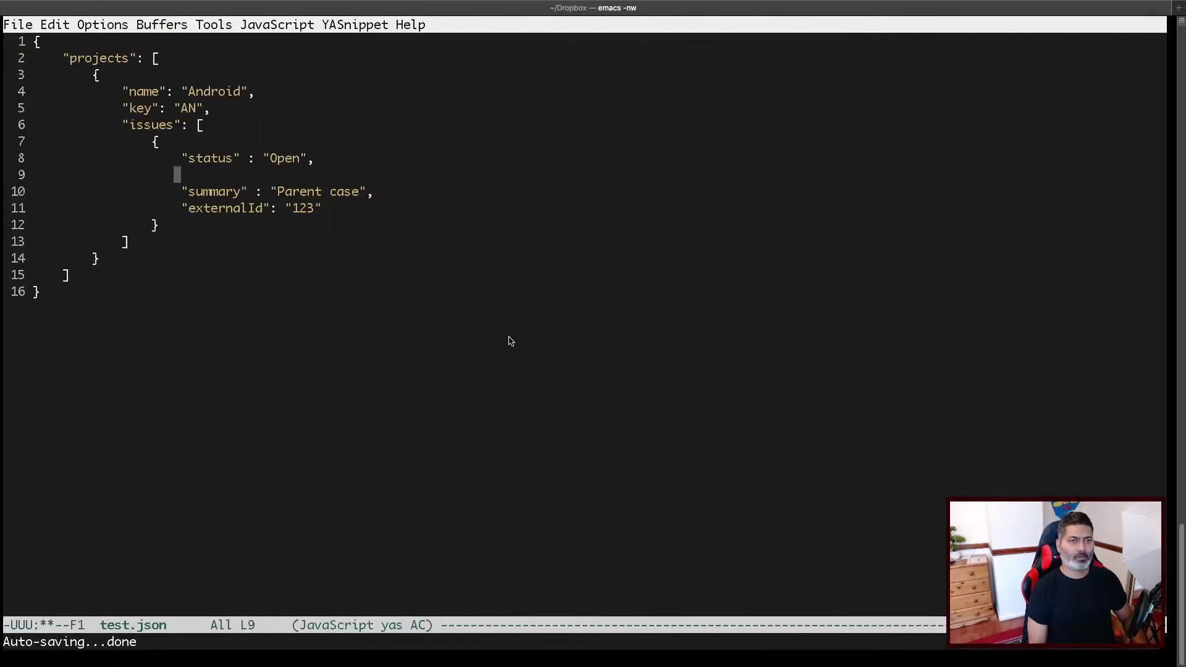
key(Up)
key(ctrl+e)
key(Left)
key(Left)
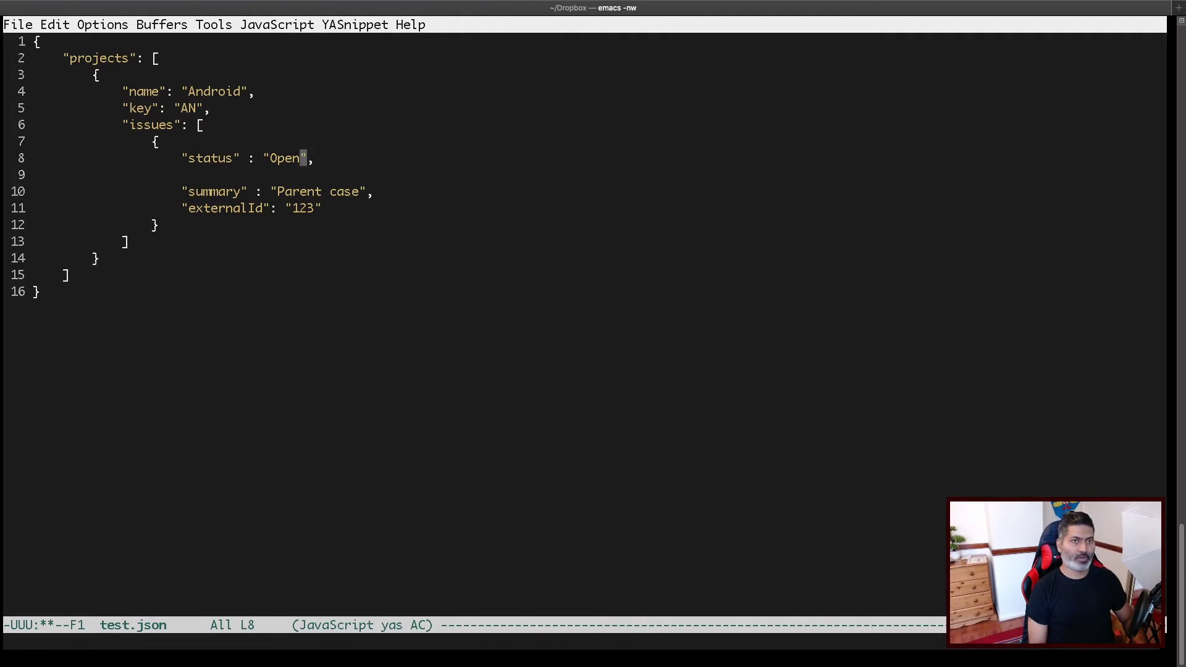
key(BackSpace)
key(BackSpace)
key(BackSpace)
key(BackSpace)
text(To do)
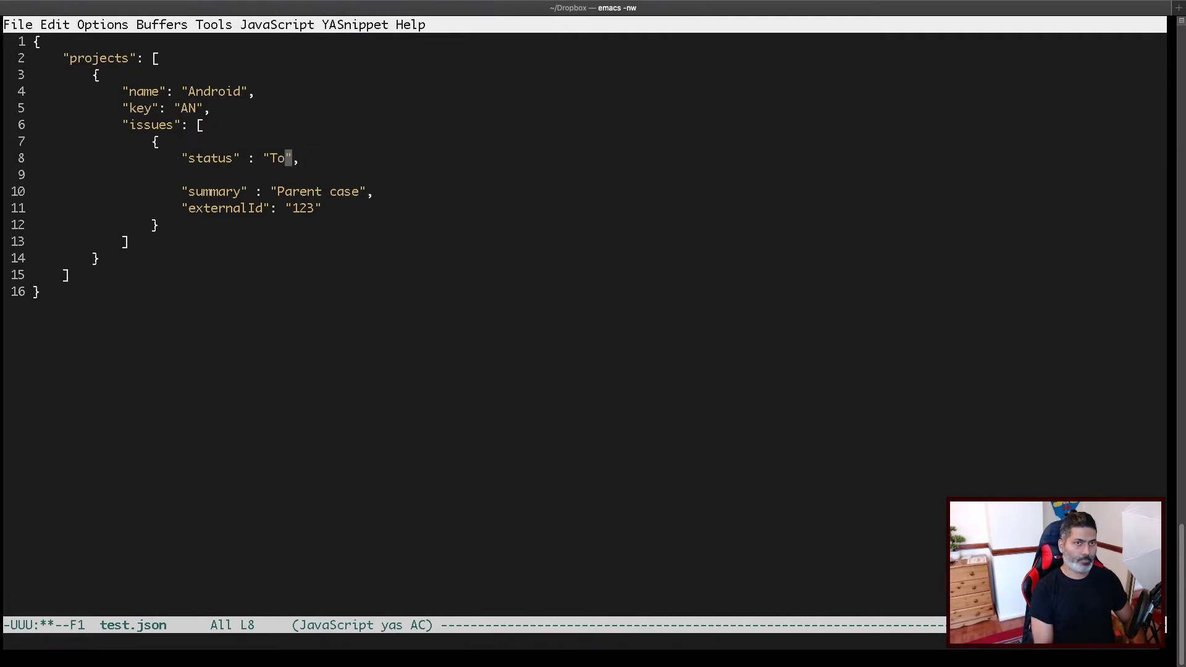
key(BackSpace)
key(BackSpace)
text(Do)
key(ctrl+x)
key(ctrl+s)
Return to Jira, close the workflow view, find External System Import by searching for "impo" and start a JSON import
key(ctrl+Left)
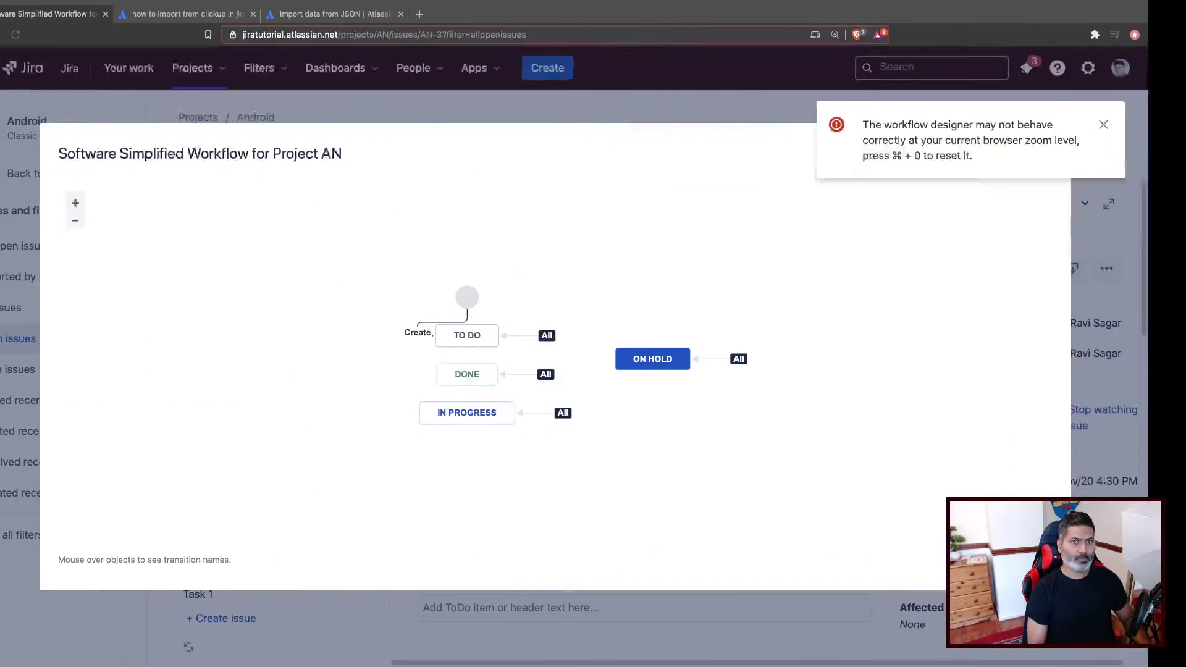
key(Escape)
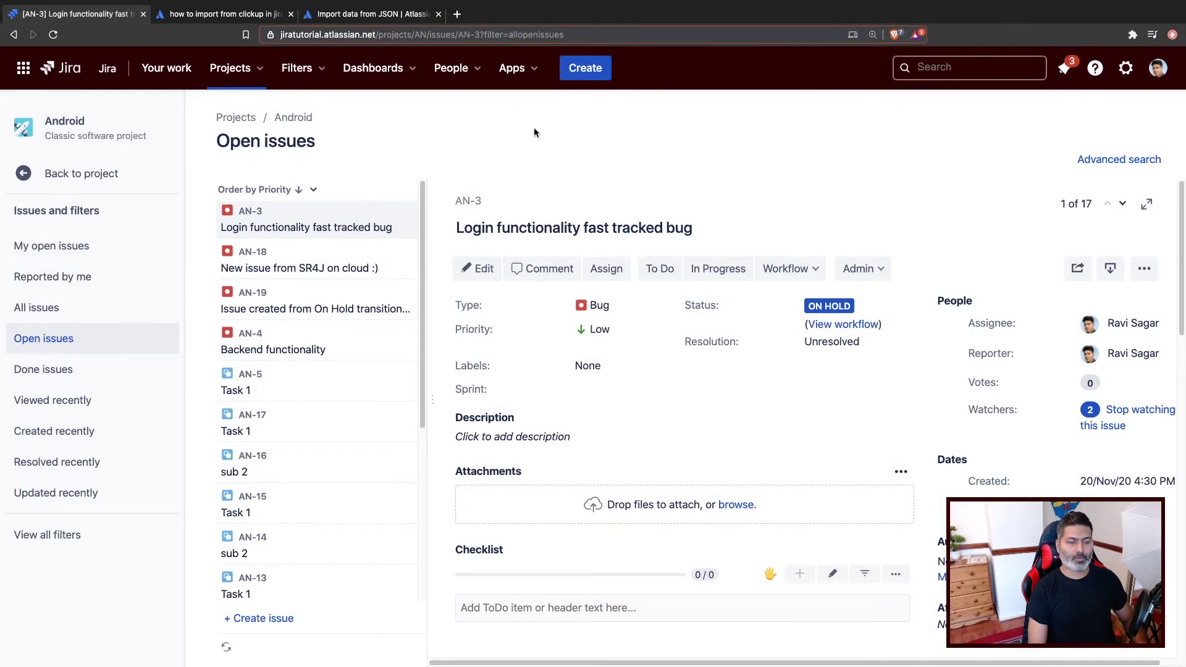
key(period)
text(impo)
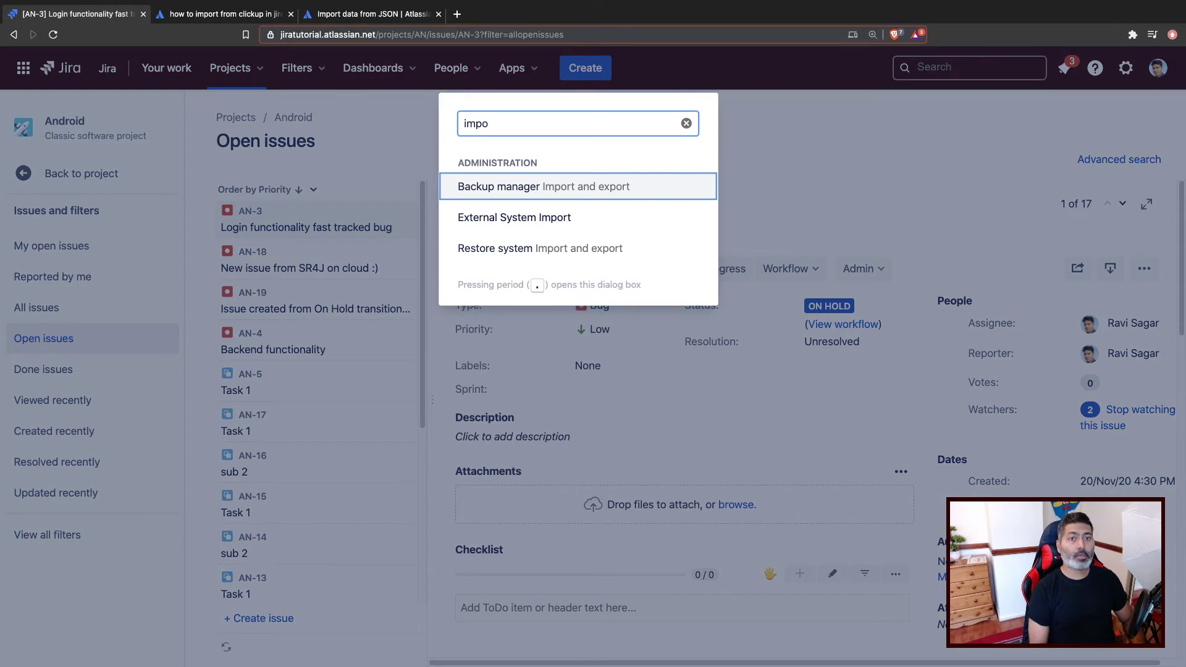
key(Down)
key(Return)
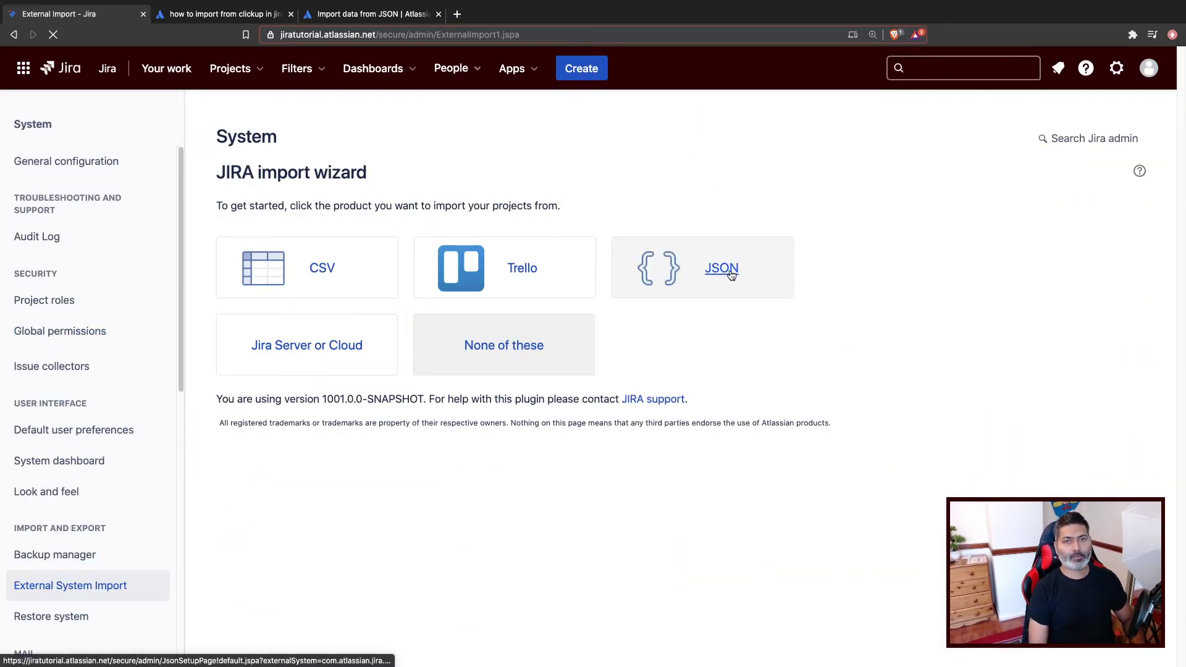
click(730, 272)
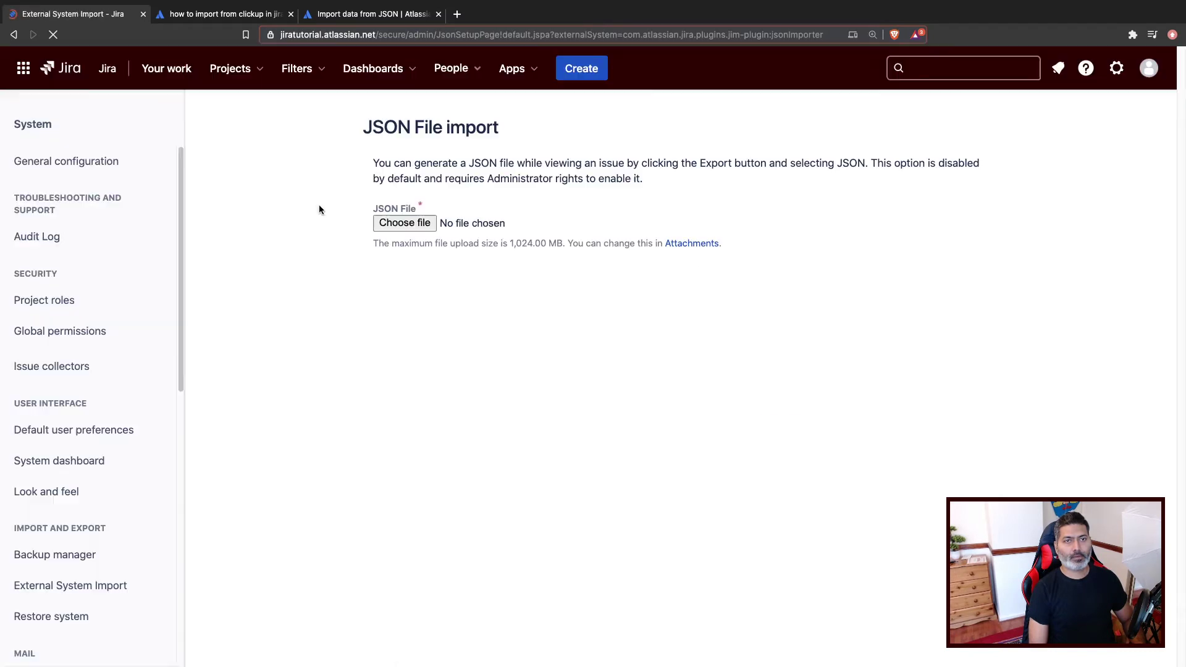
Choose test.json from the tmp folder as the JSON file, begin the import and check the result message
click(399, 224)
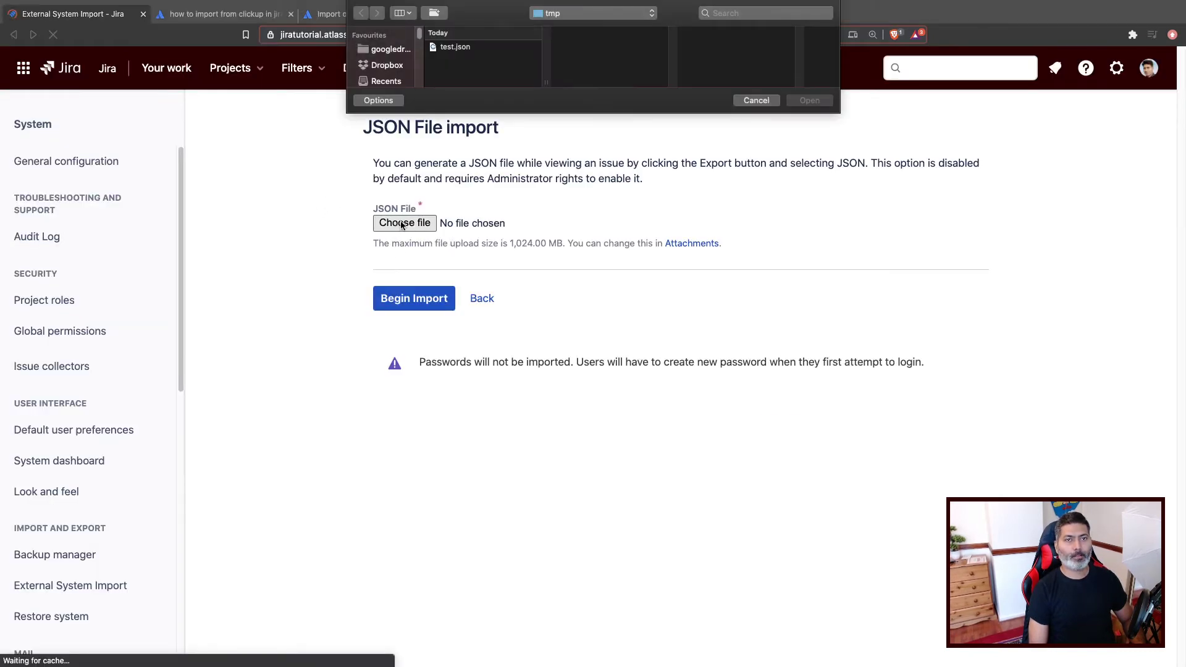
click(453, 49)
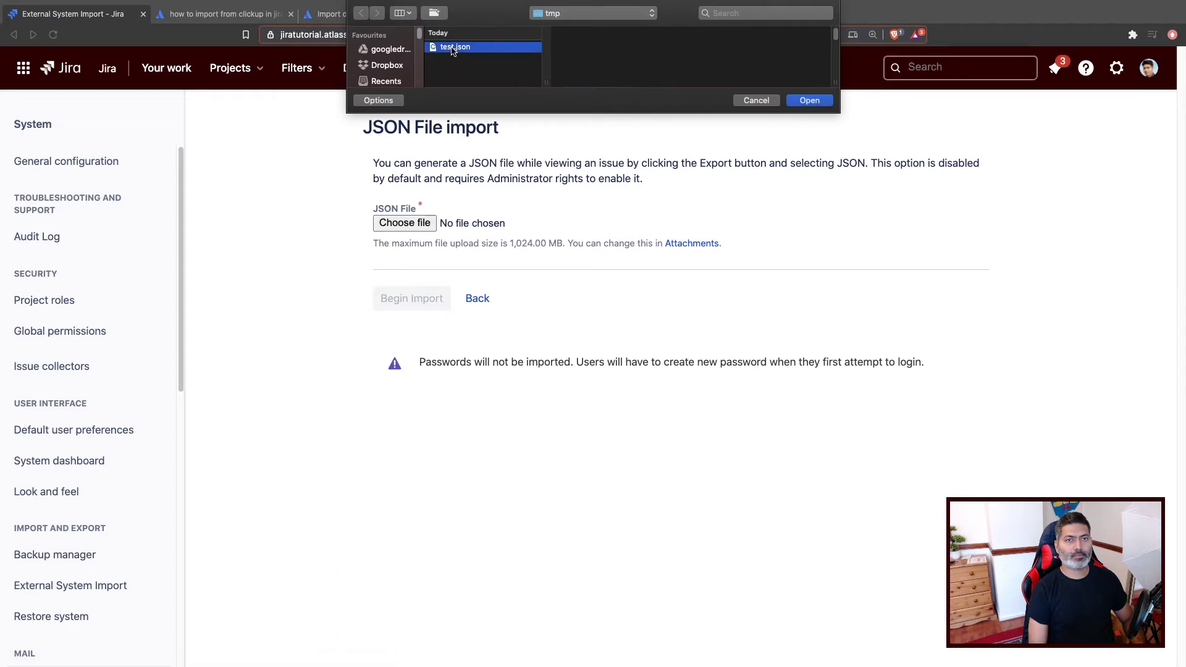
click(810, 100)
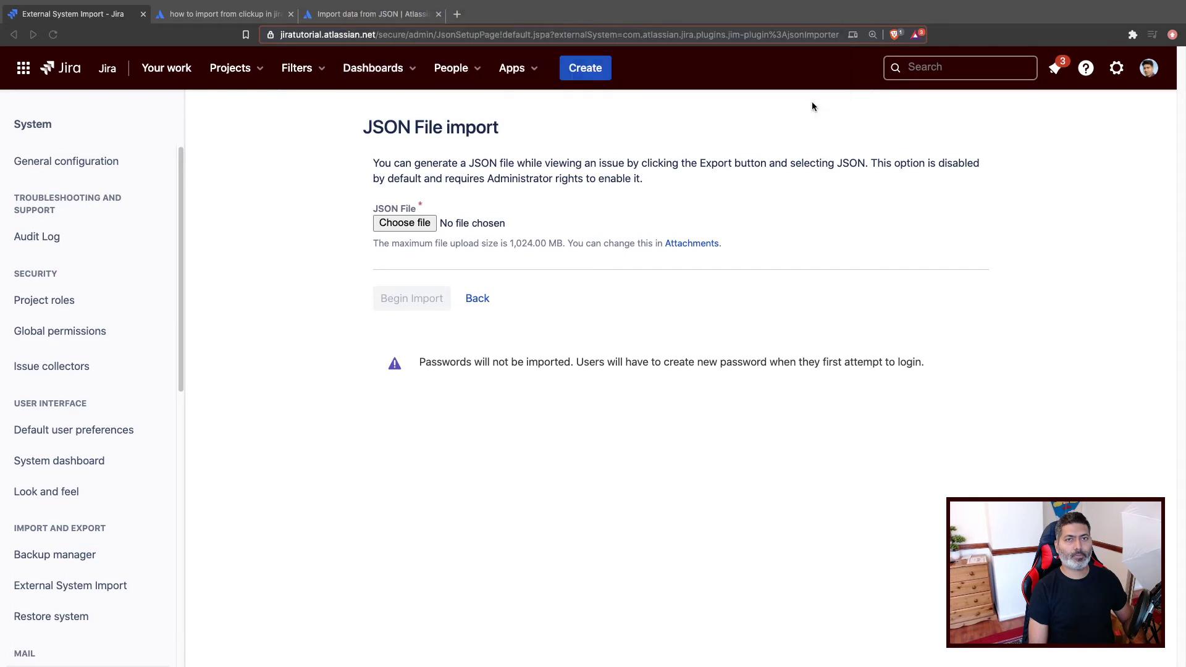
click(410, 283)
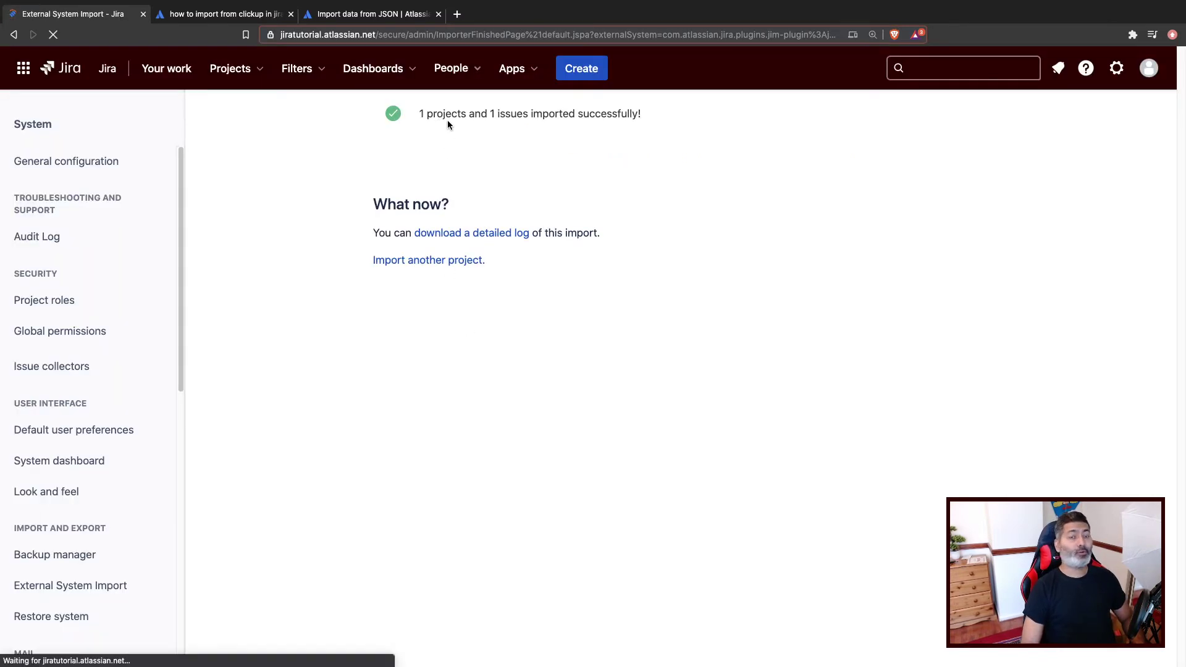
triple_click(447, 113)
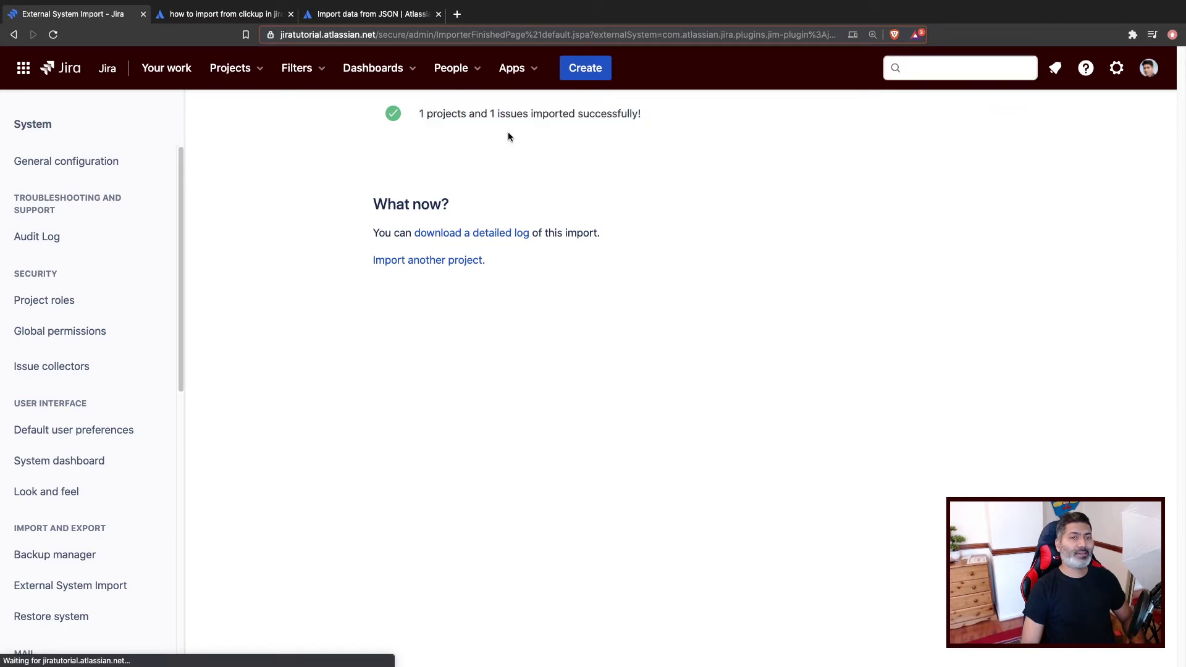
Open the detailed log of the import and examine the entries for the Android project and versions
click(449, 233)
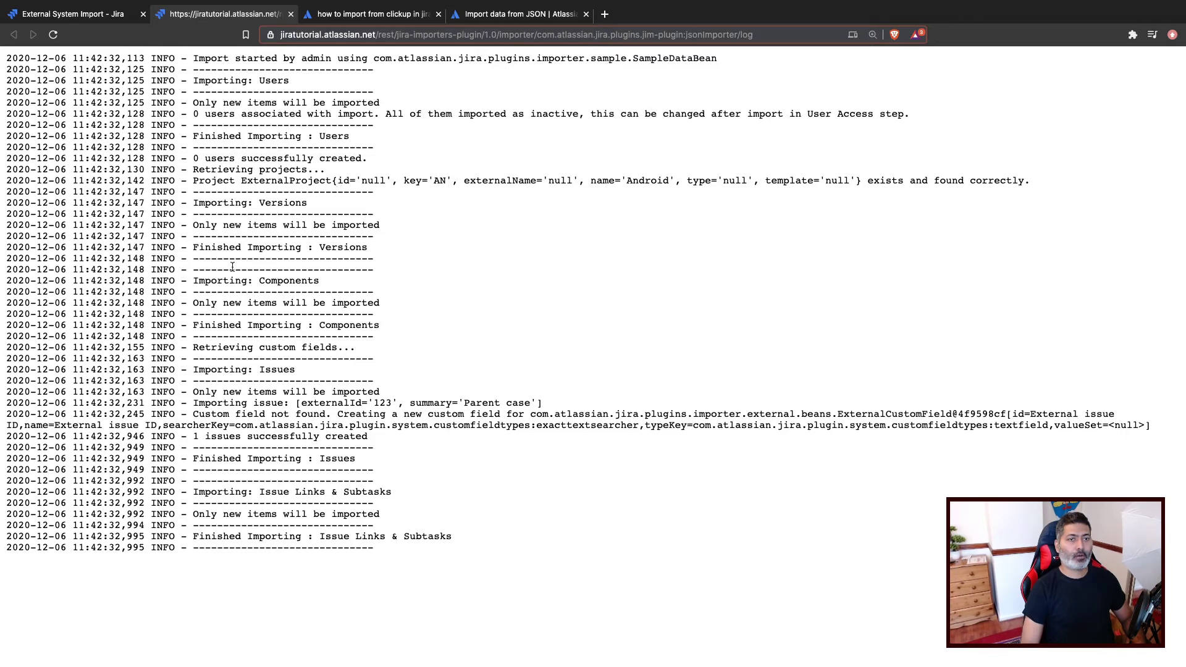
double_click(271, 205)
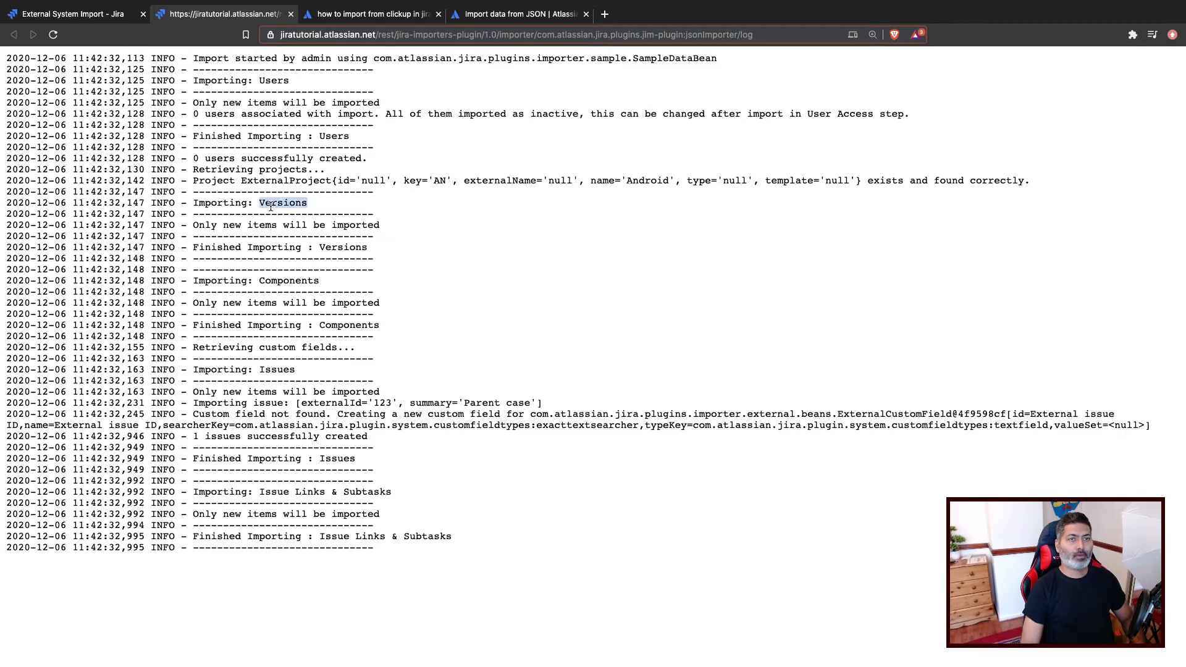
double_click(266, 179)
triple_click(213, 177)
click(207, 183)
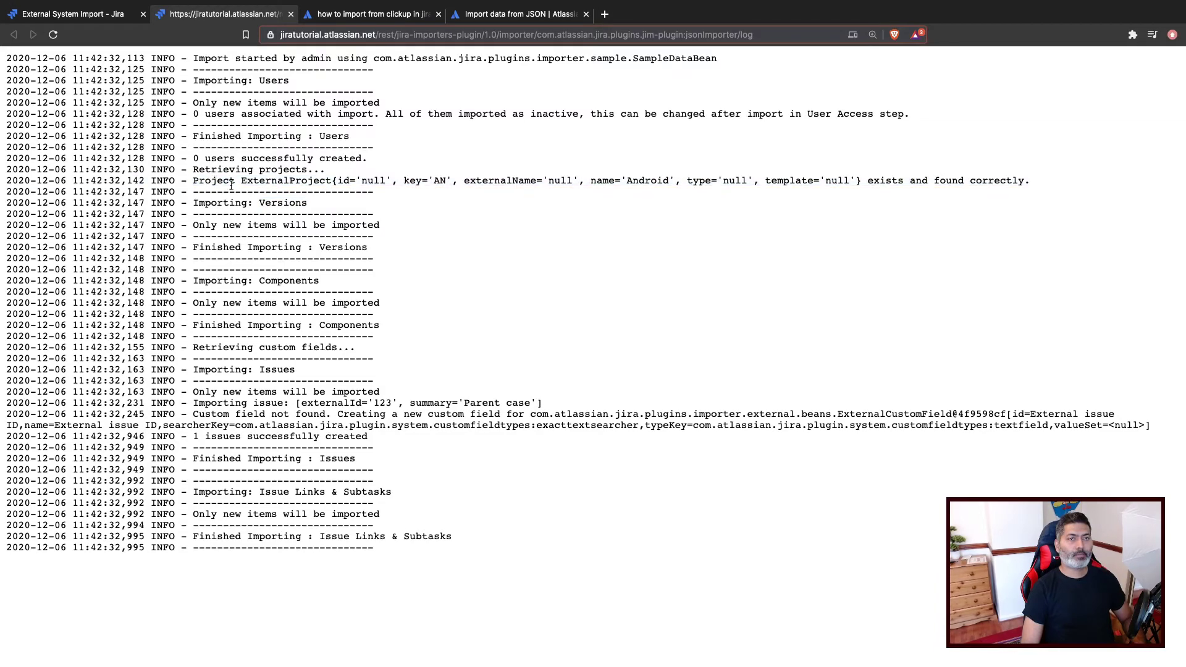
triple_click(313, 183)
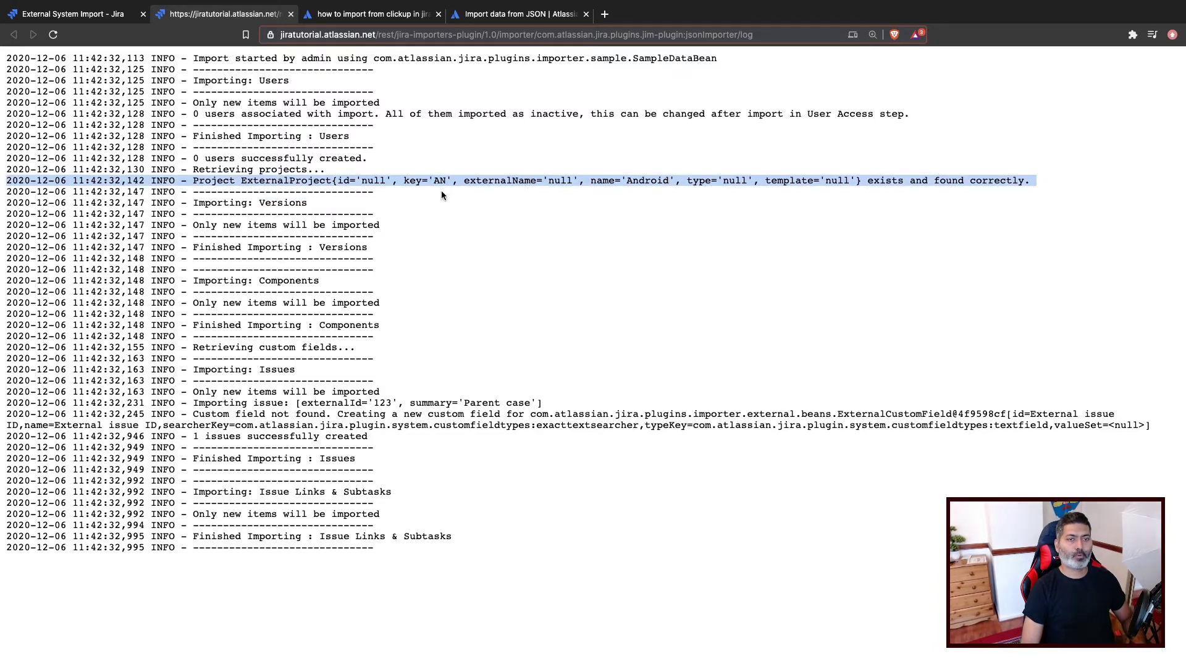
click(381, 340)
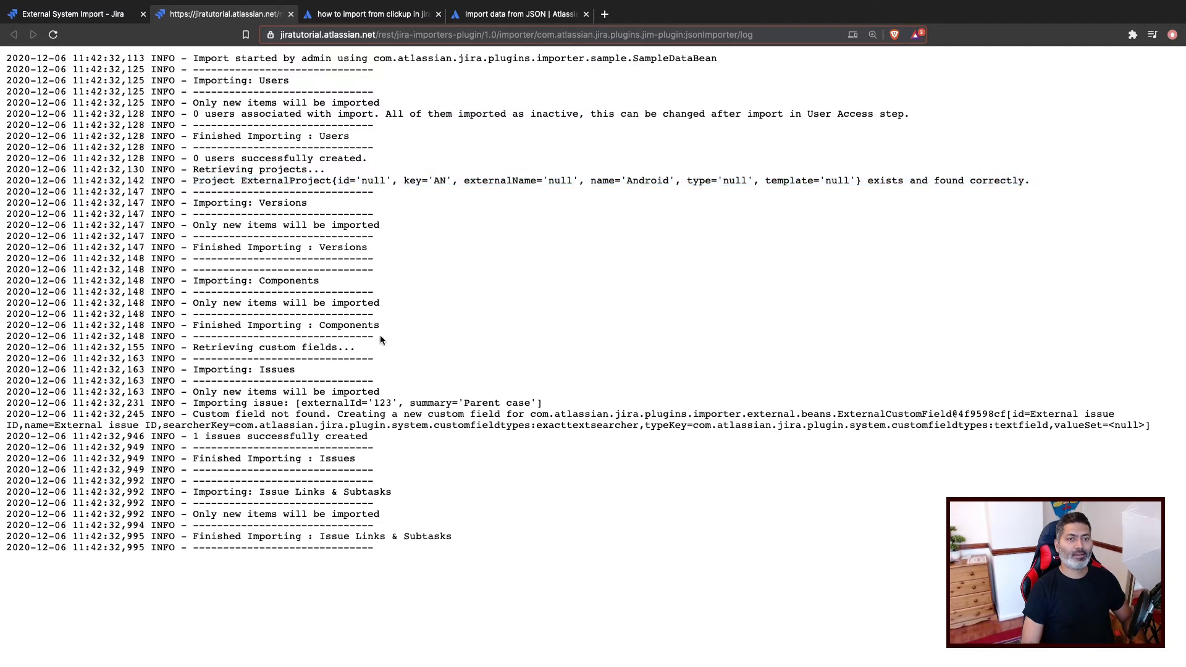
Examine the import log's entries about the new custom field, the external ID and the created issue
triple_click(250, 414)
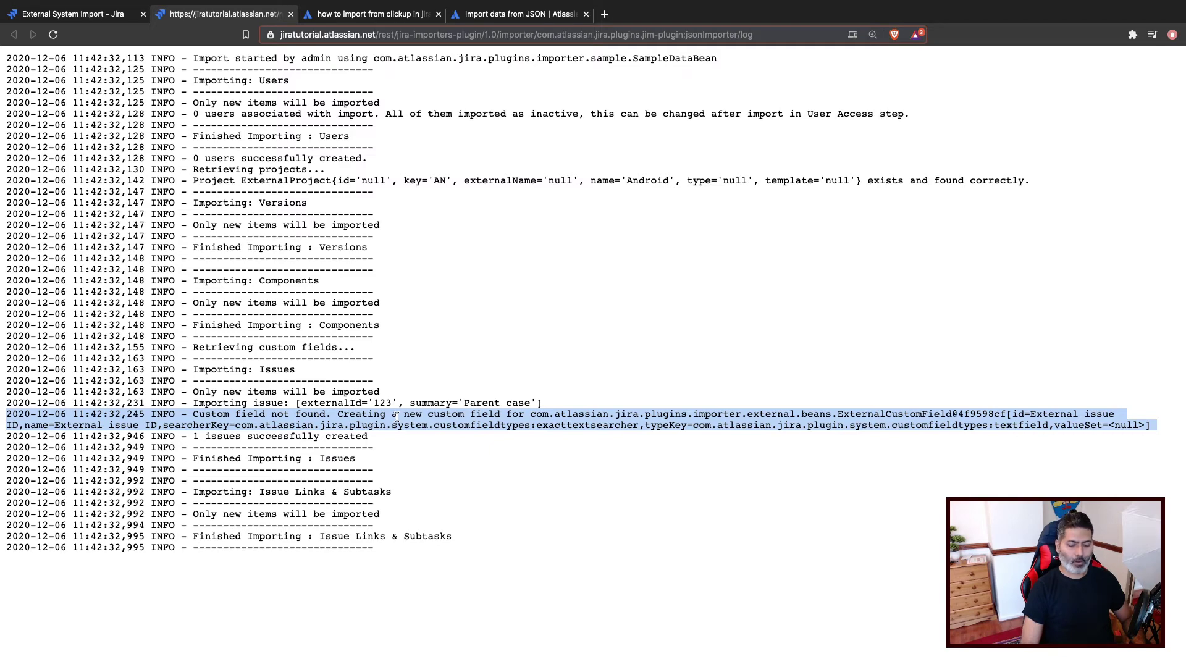
key(super+equal)
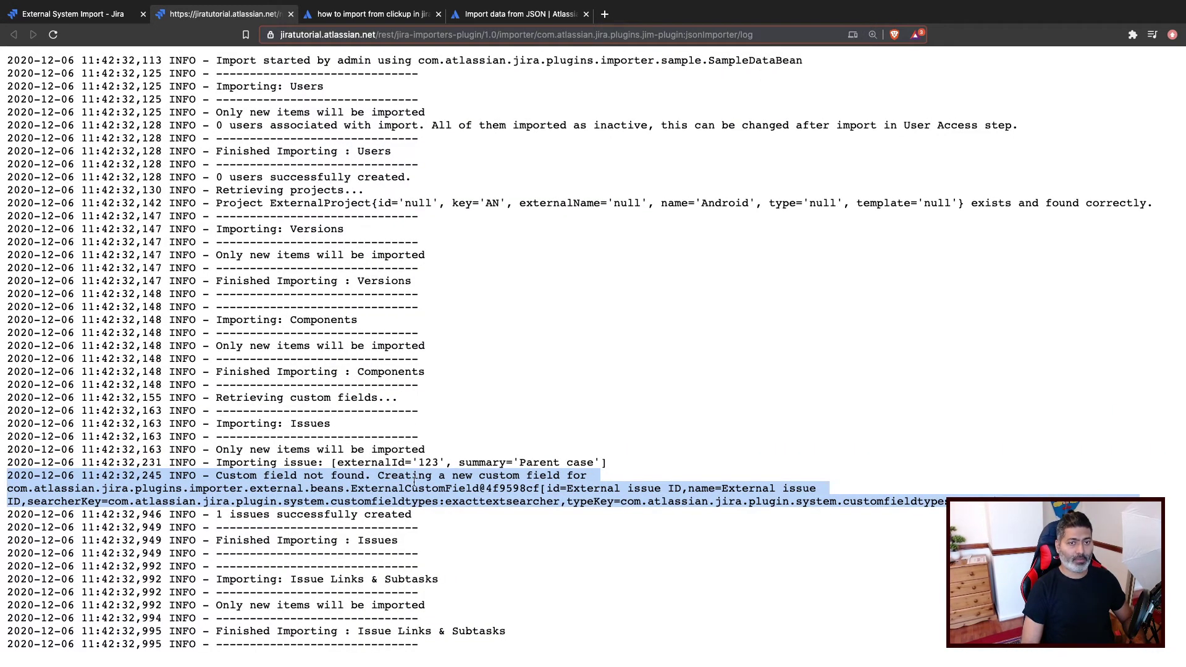
double_click(357, 465)
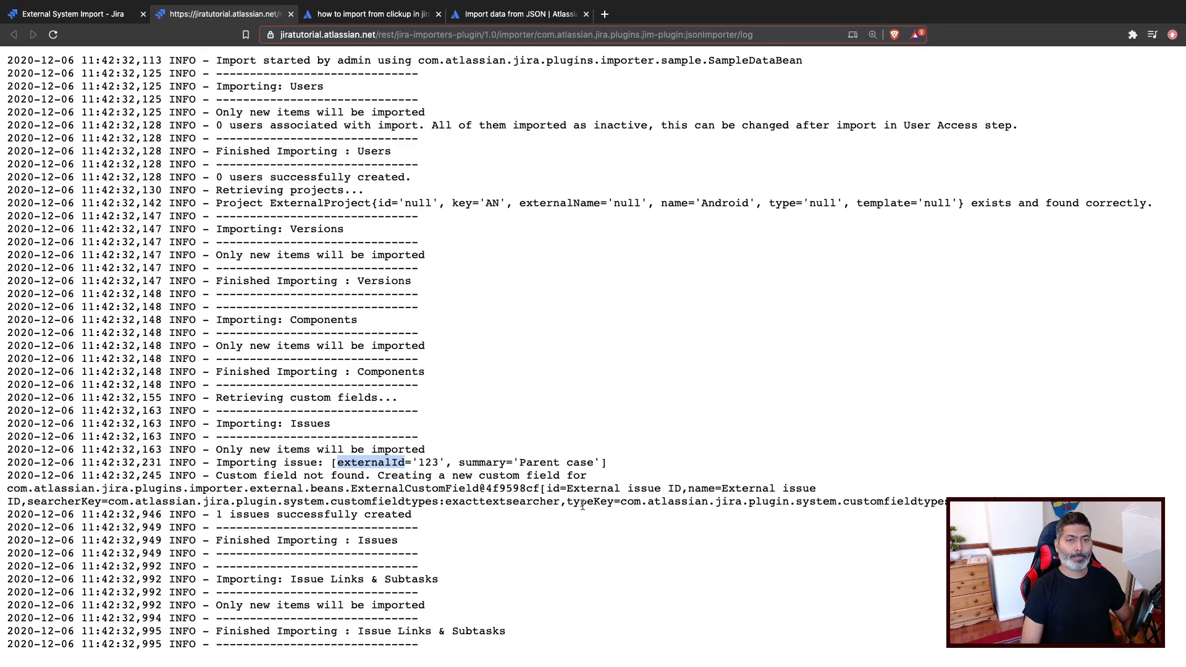
click(402, 516)
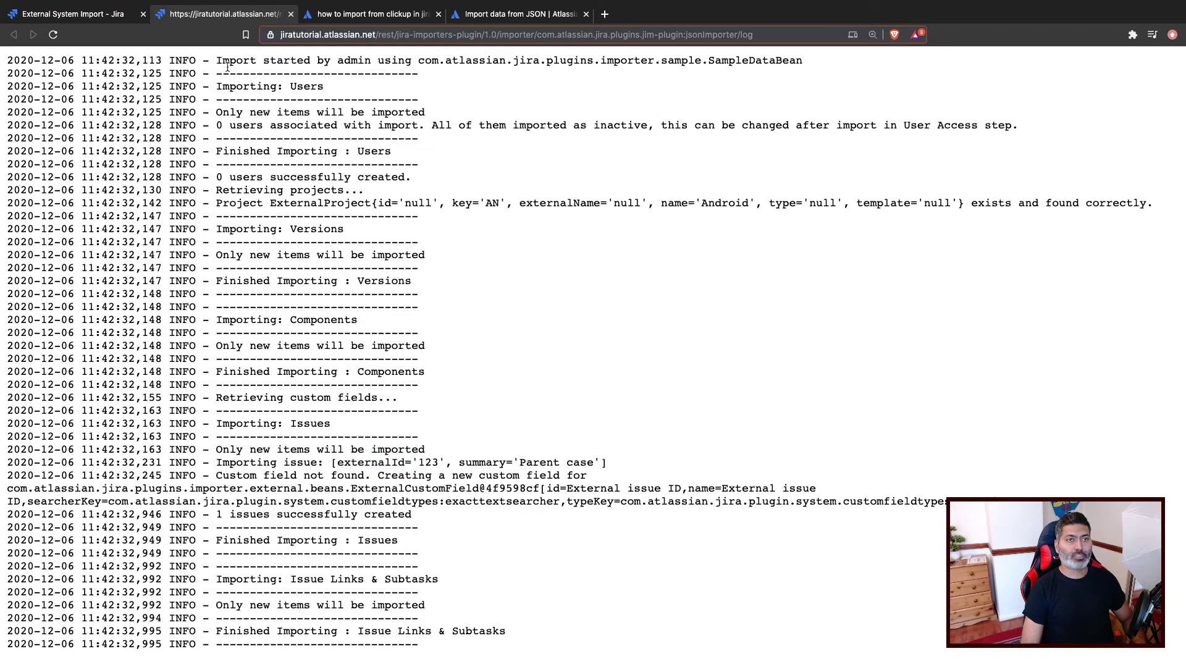
Return to Jira, open the Android project's open issues and view issue AN-19
click(65, 14)
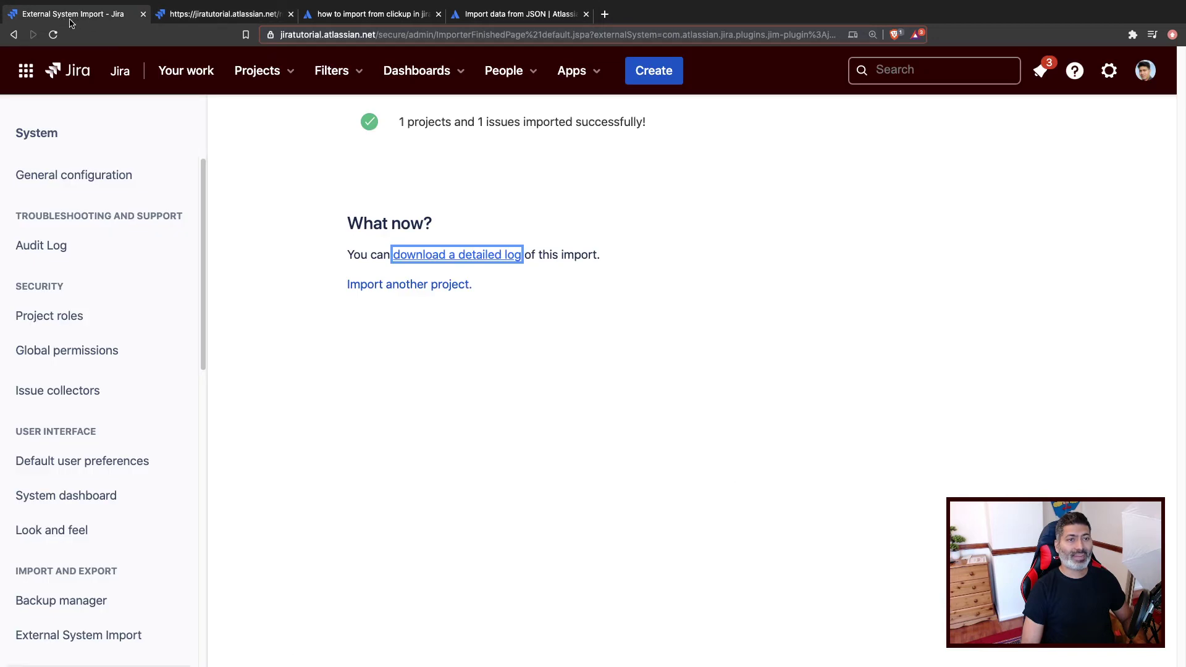
click(288, 79)
click(346, 213)
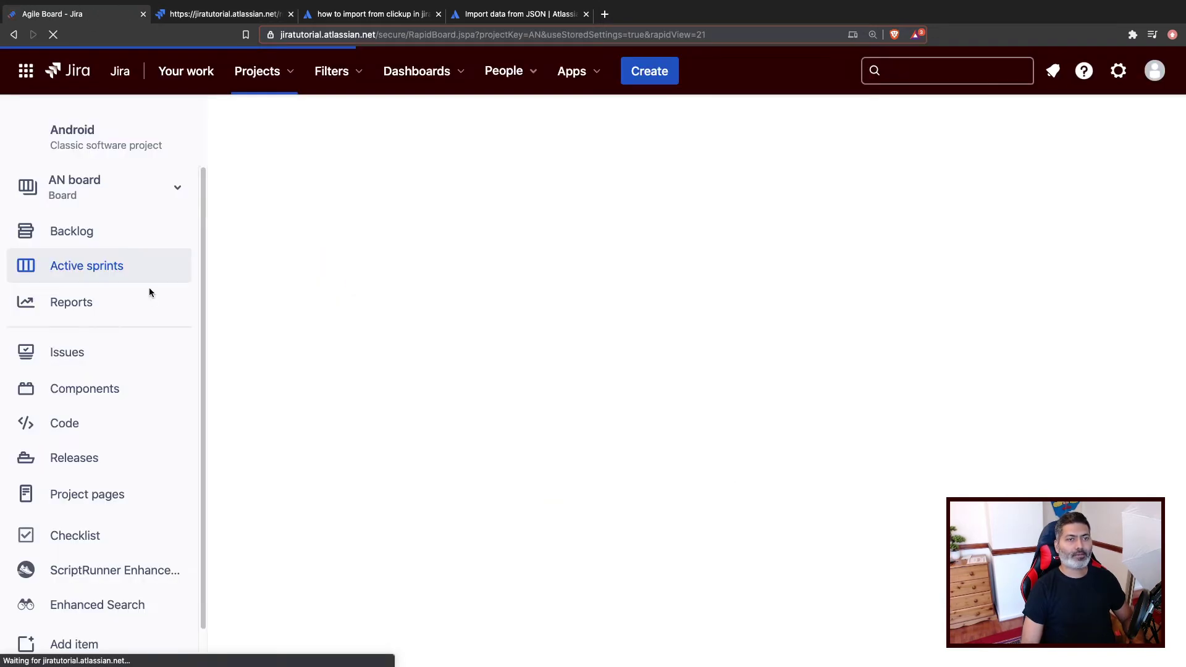
click(79, 357)
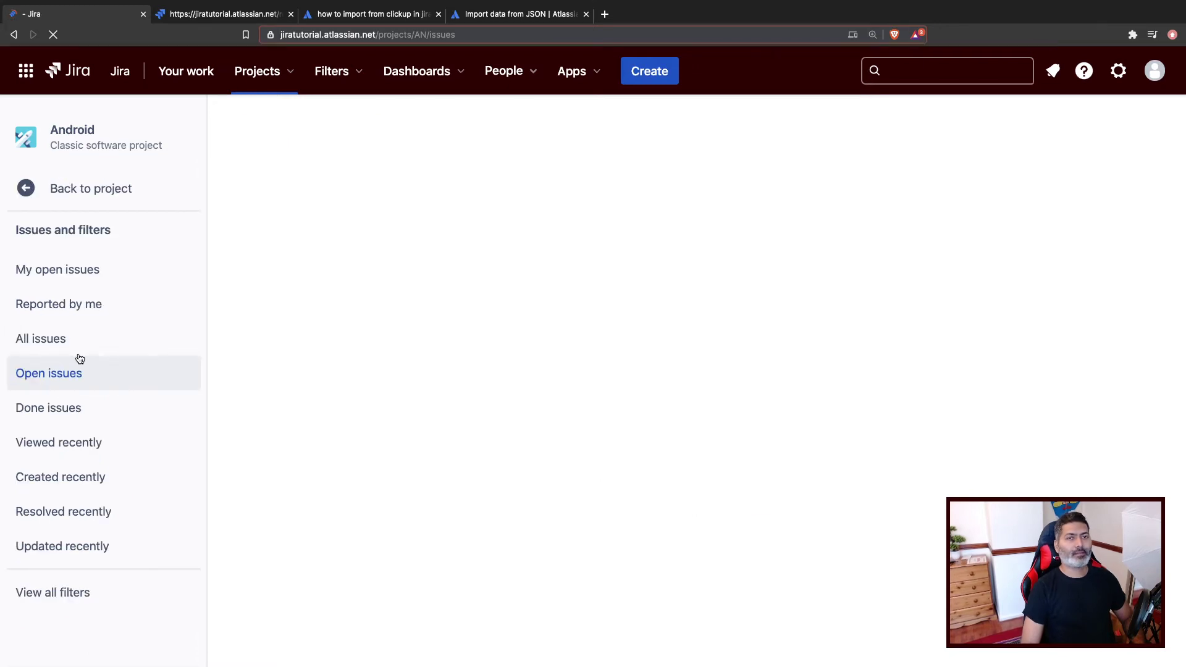
click(80, 358)
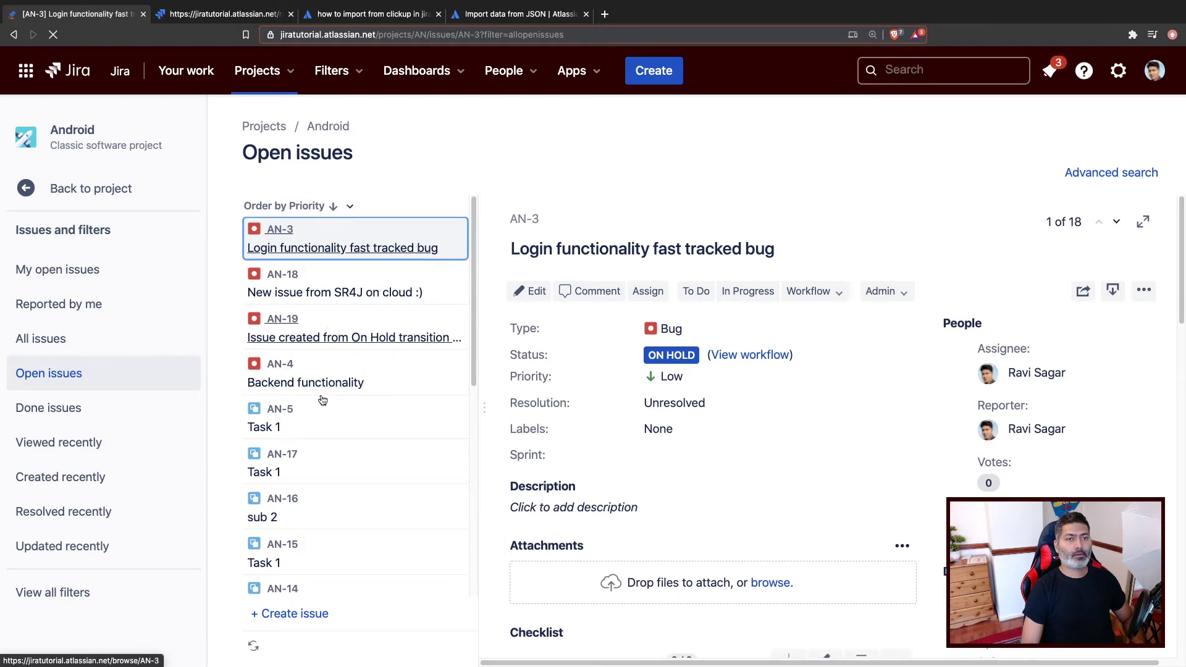
click(330, 331)
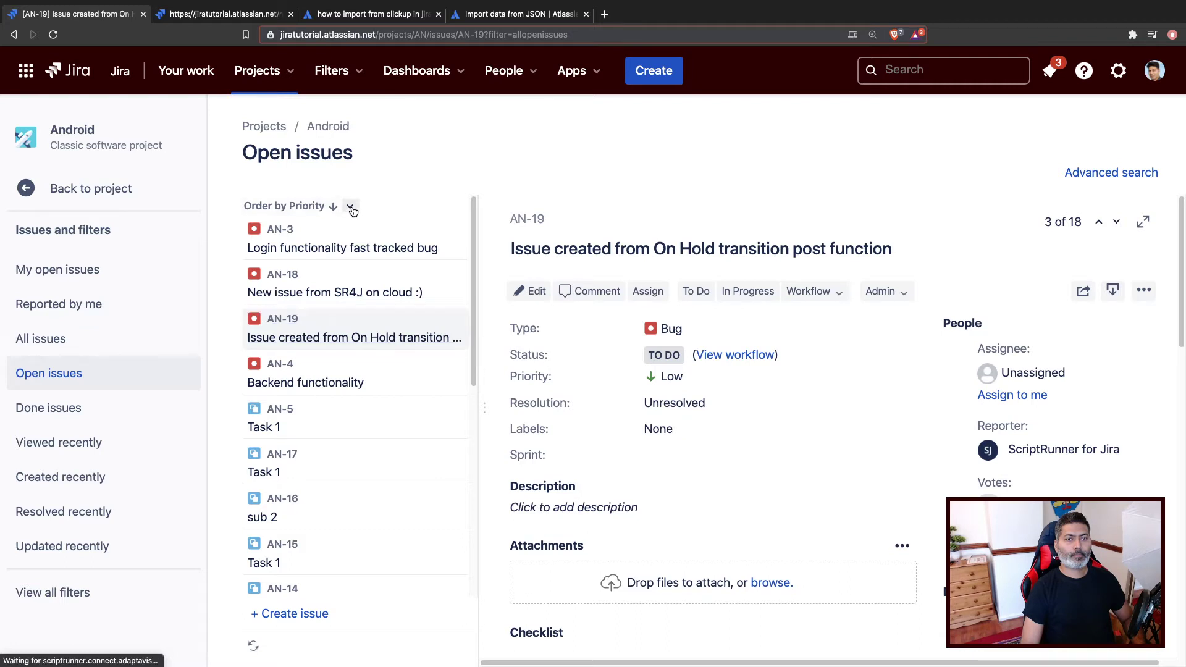
Order the open issues by Created and open the imported "Parent case" issue
click(351, 208)
scroll(336, 378, down, 1)
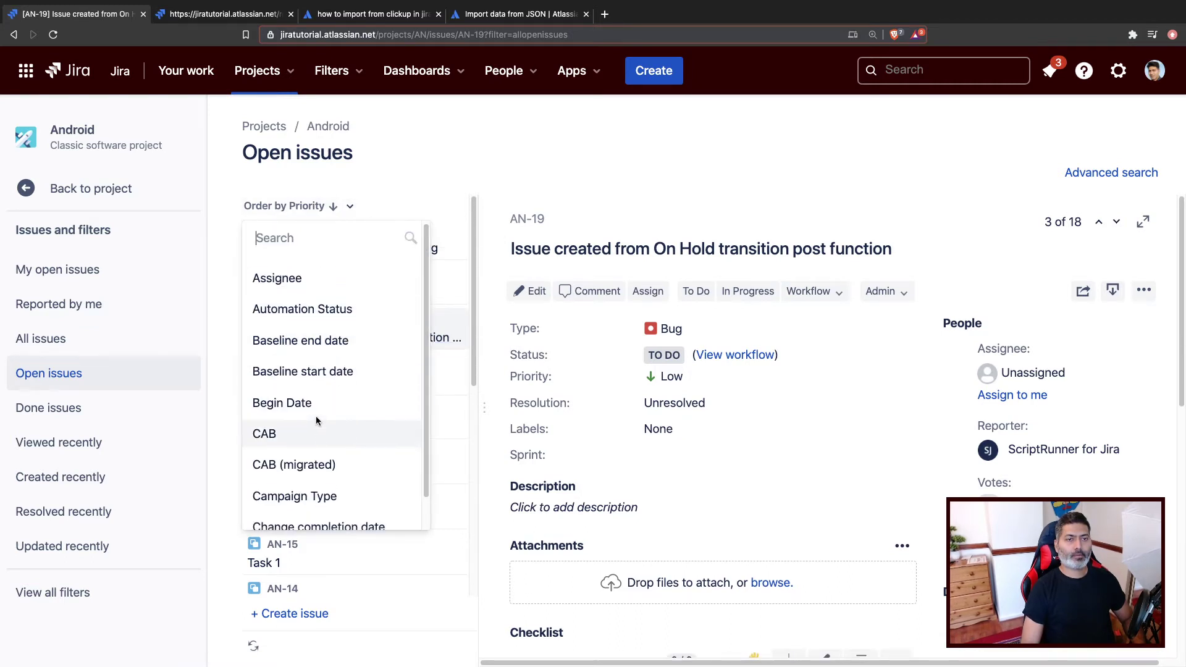
scroll(309, 455, up, 1)
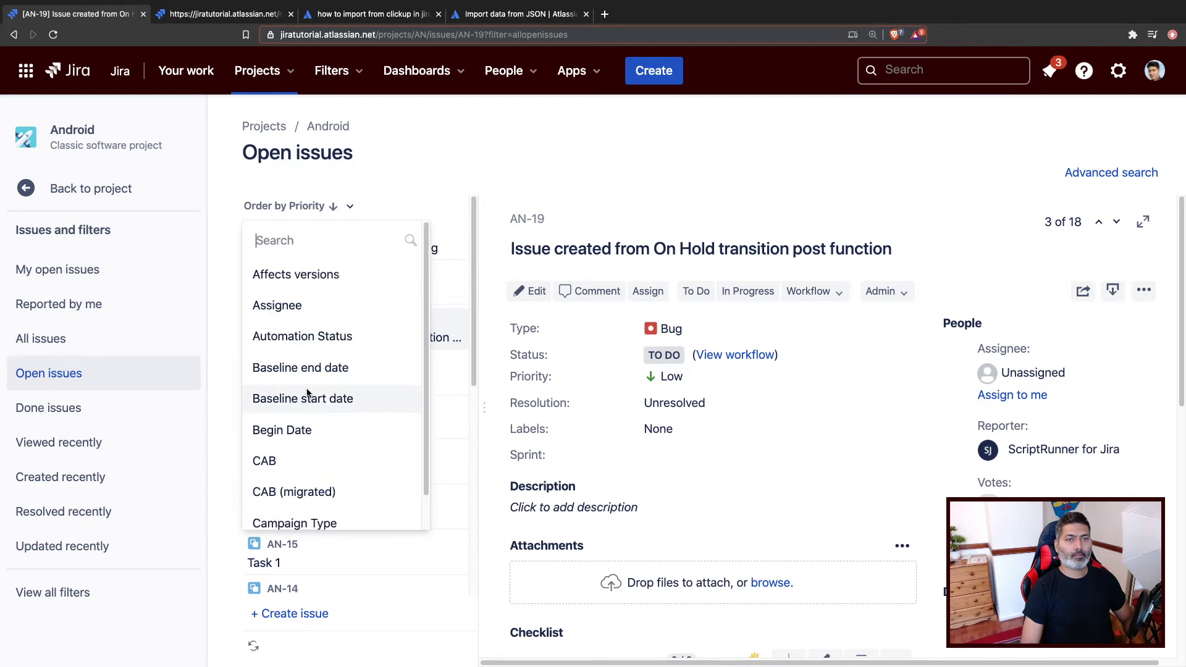
text(crea)
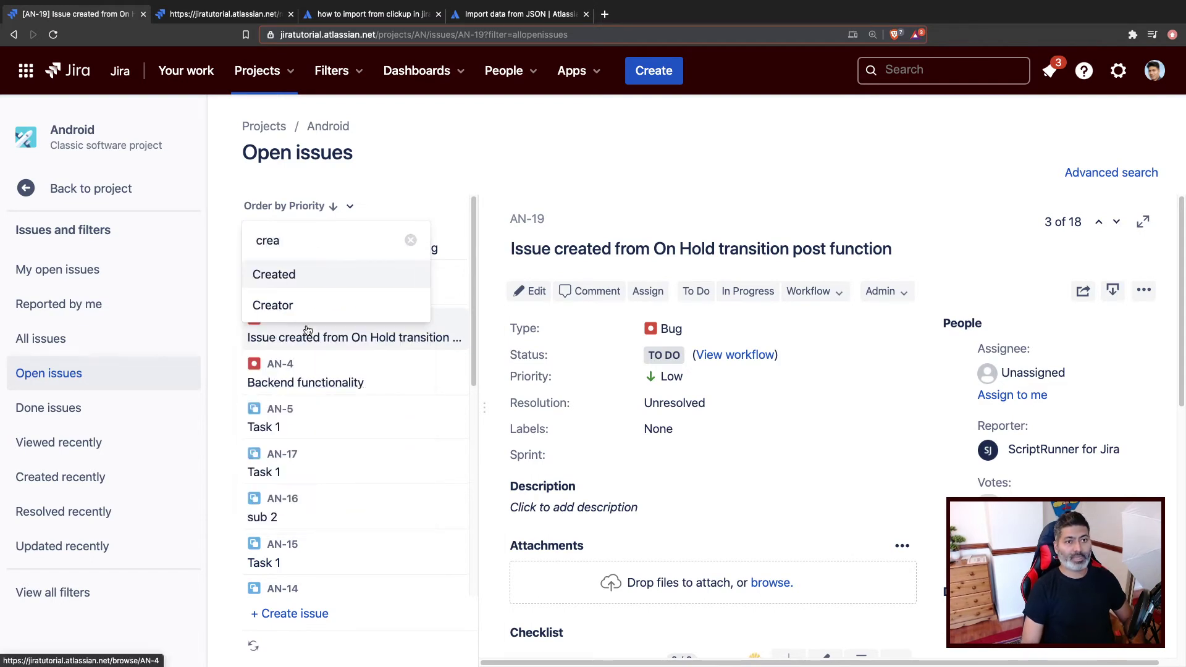
click(275, 274)
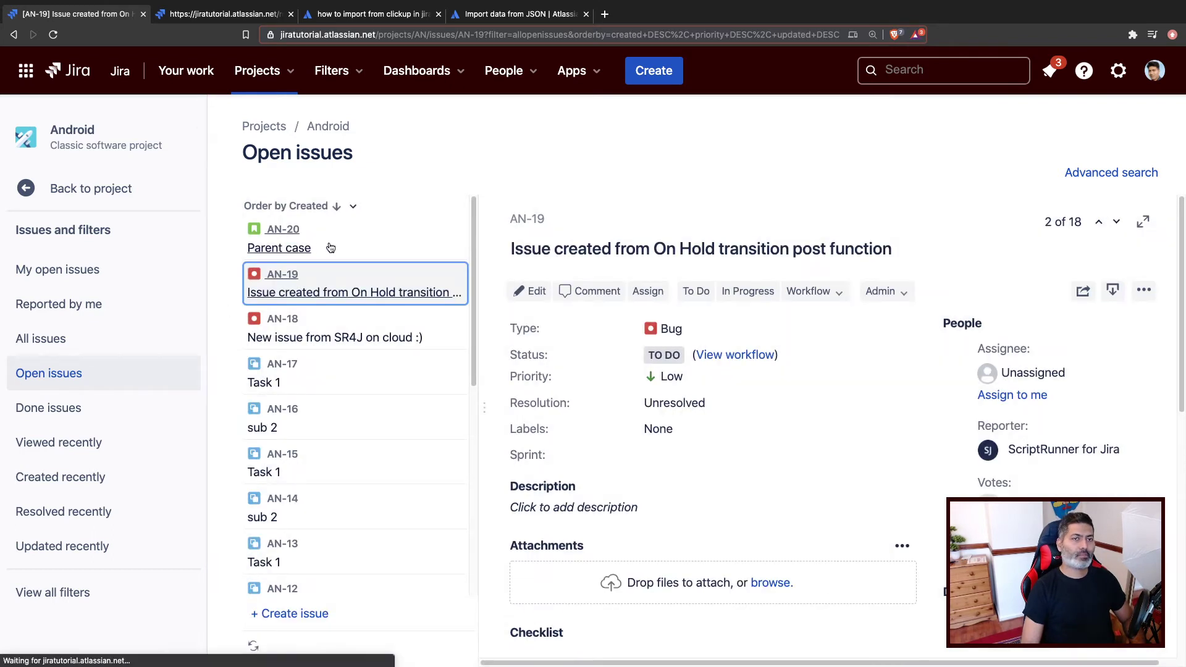
click(330, 248)
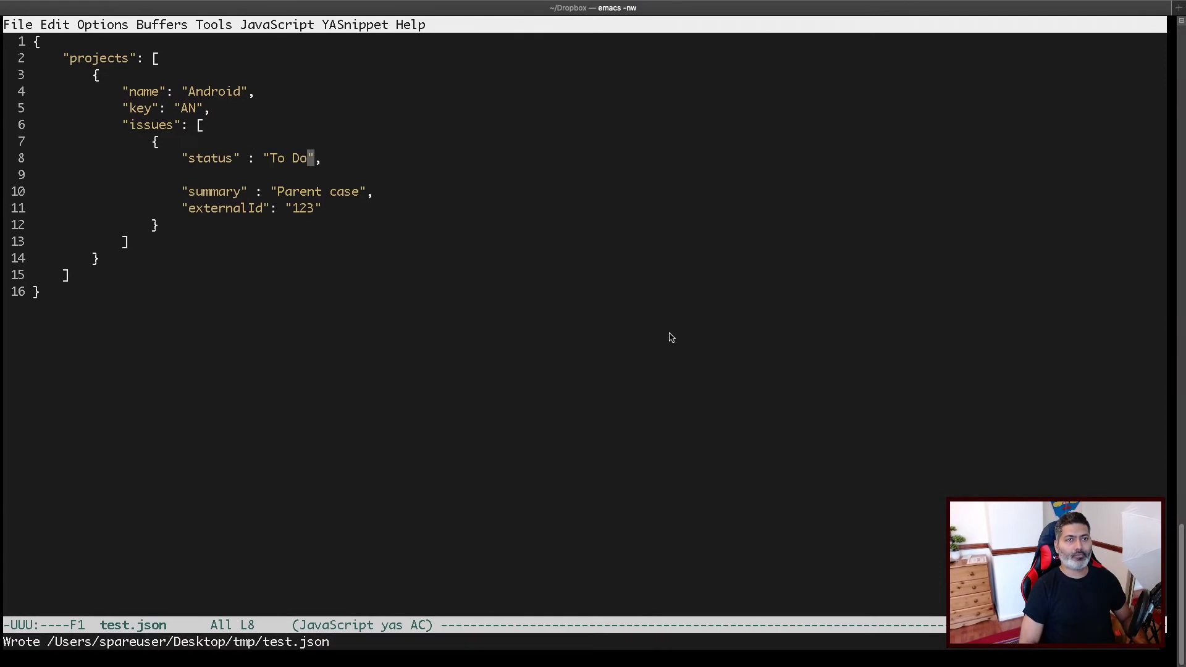
In Emacs, review the summary and externalId lines of the issue in test.json
key(Down)
key(Down)
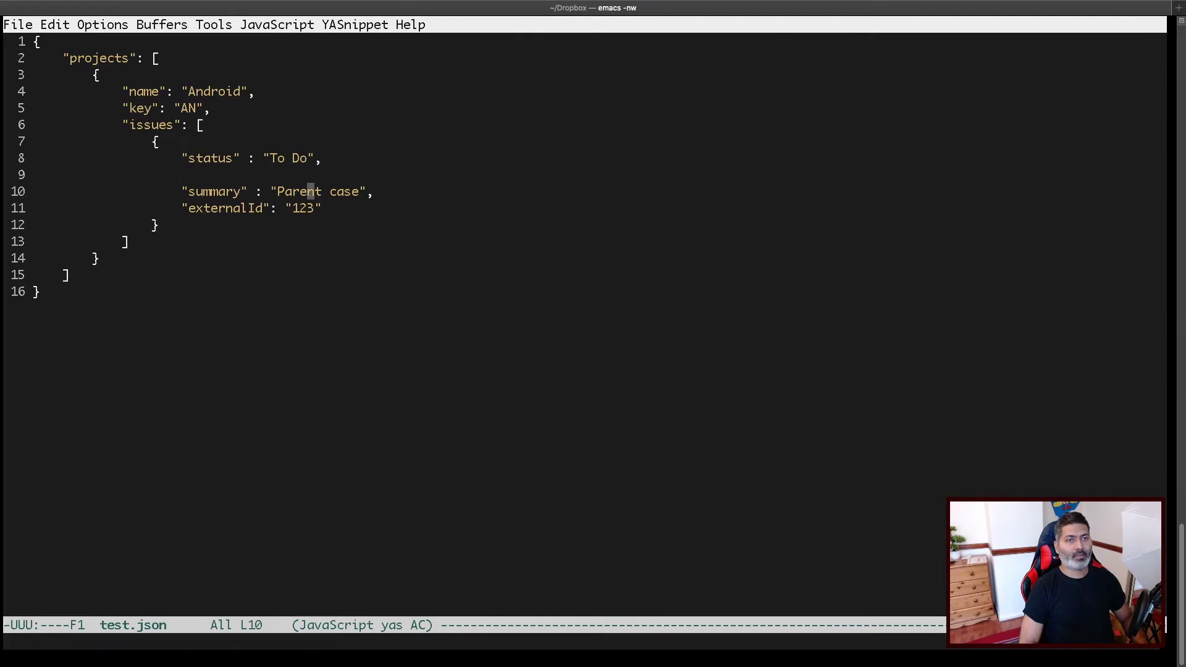
key(Down)
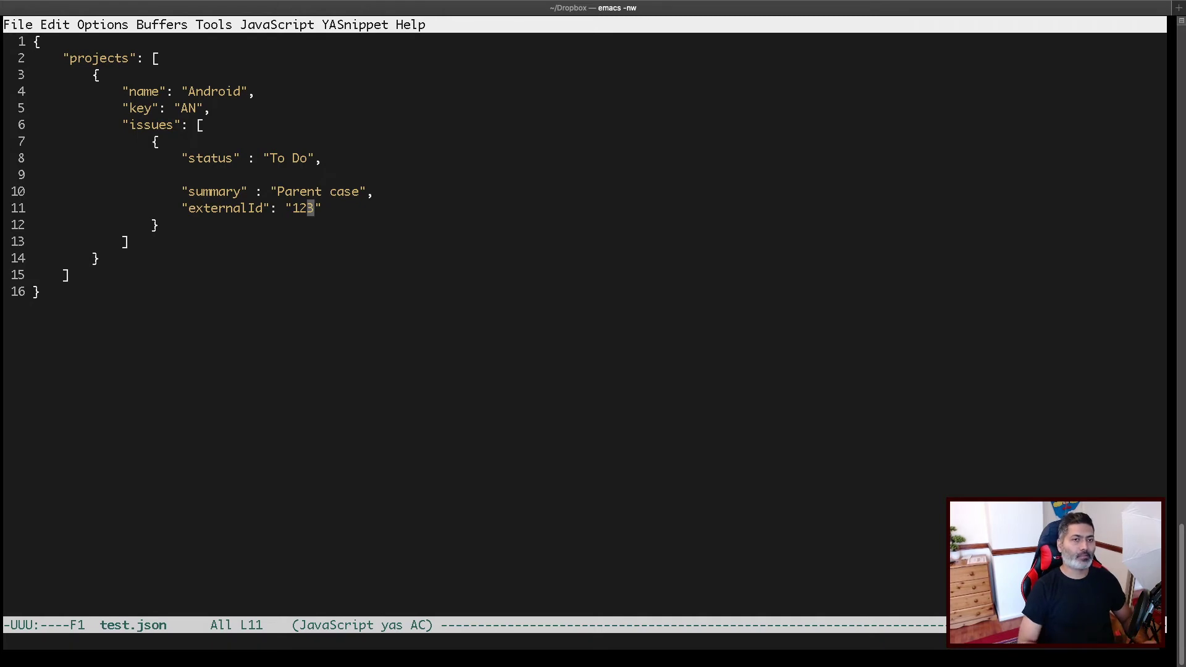
Back in Jira, go to the Android project's settings and open its issue type scheme for editing
key(ctrl+Left)
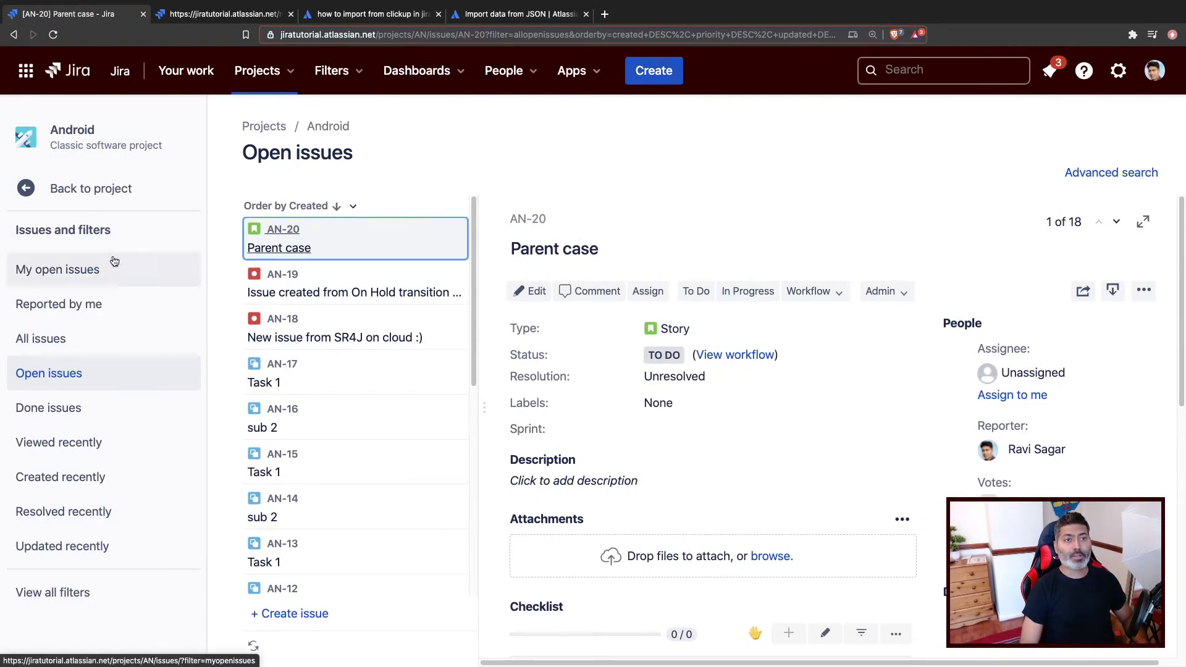
click(28, 195)
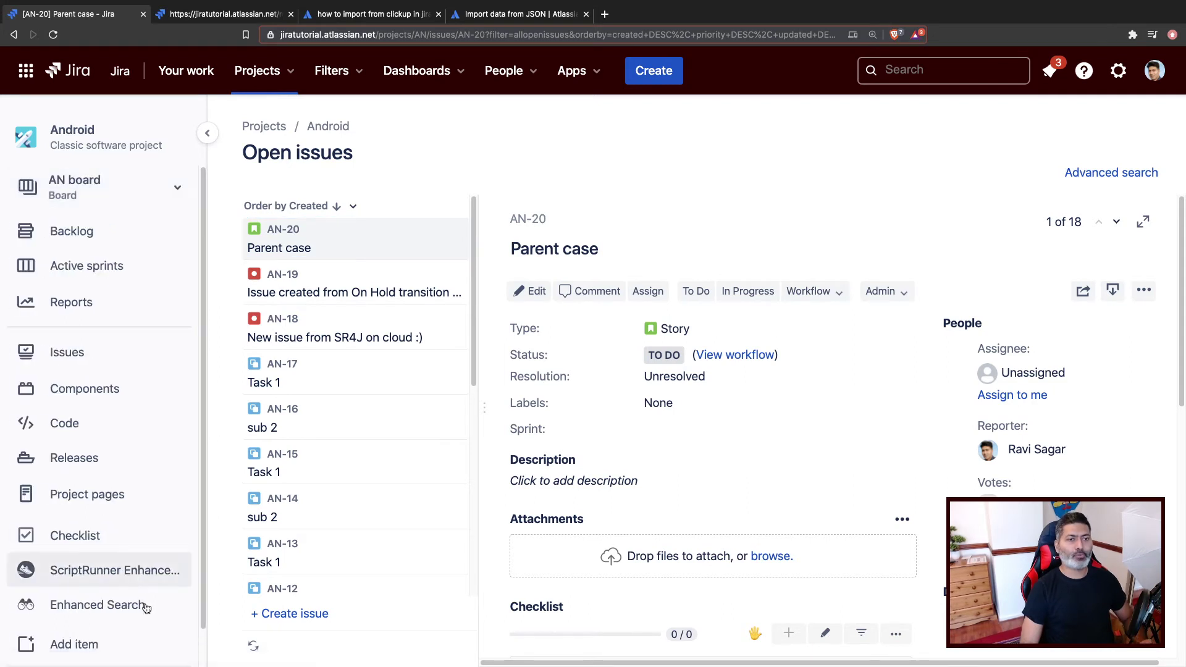
scroll(102, 597, down, 1)
click(96, 640)
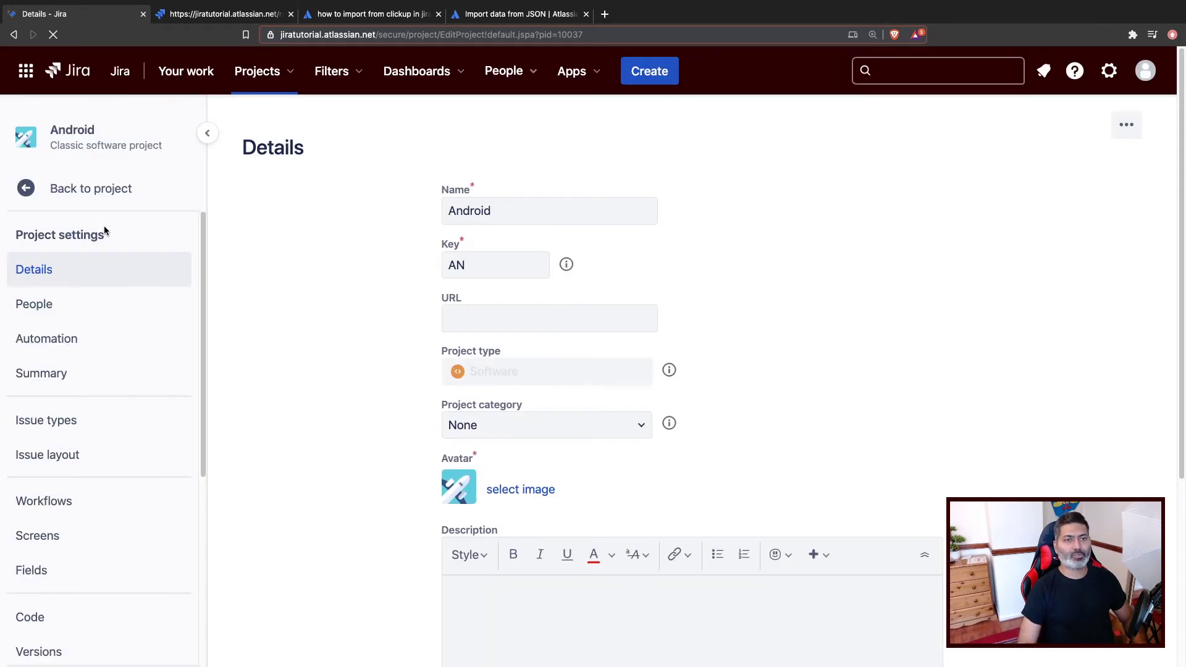
click(87, 428)
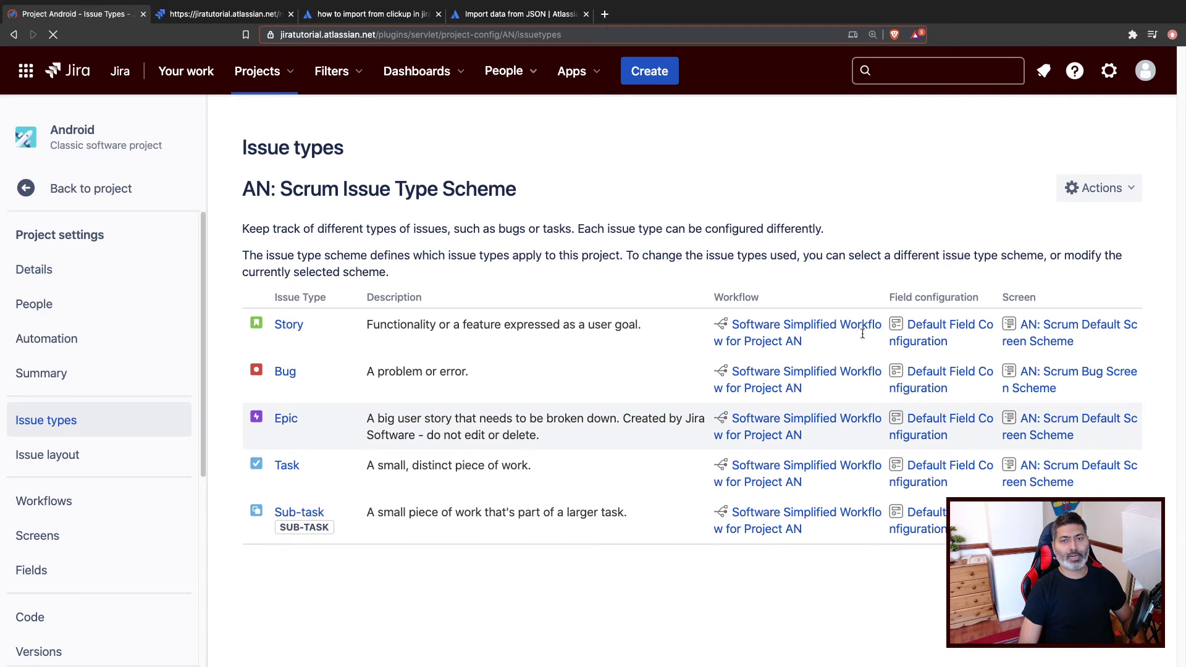
click(1126, 192)
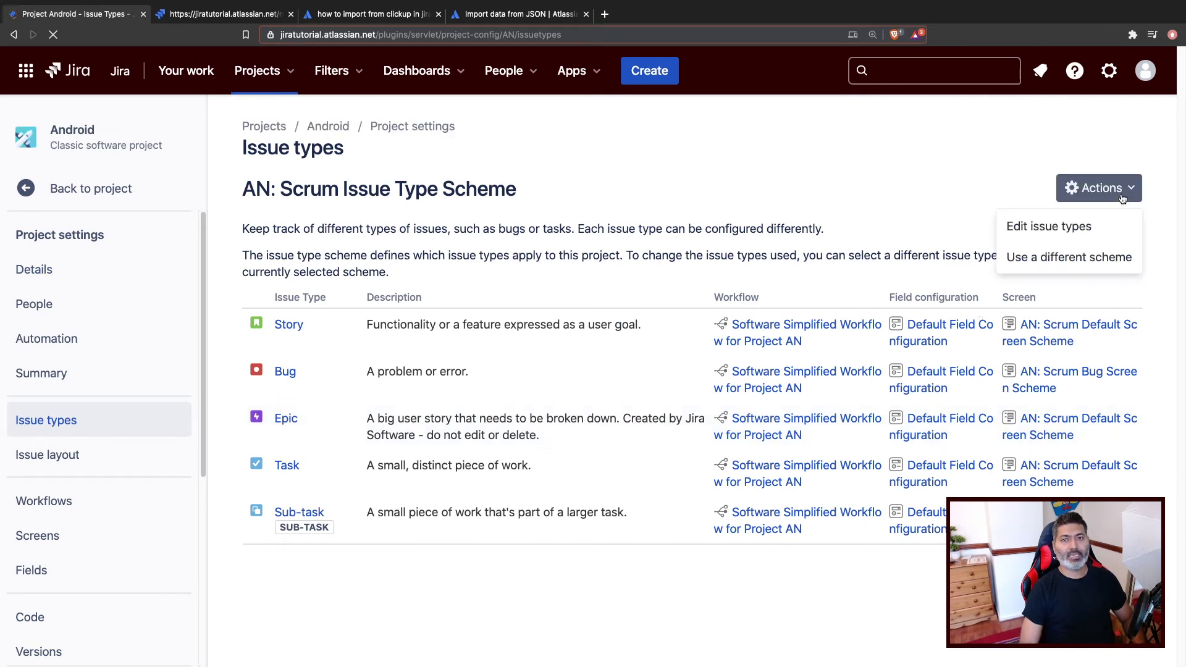
click(1078, 227)
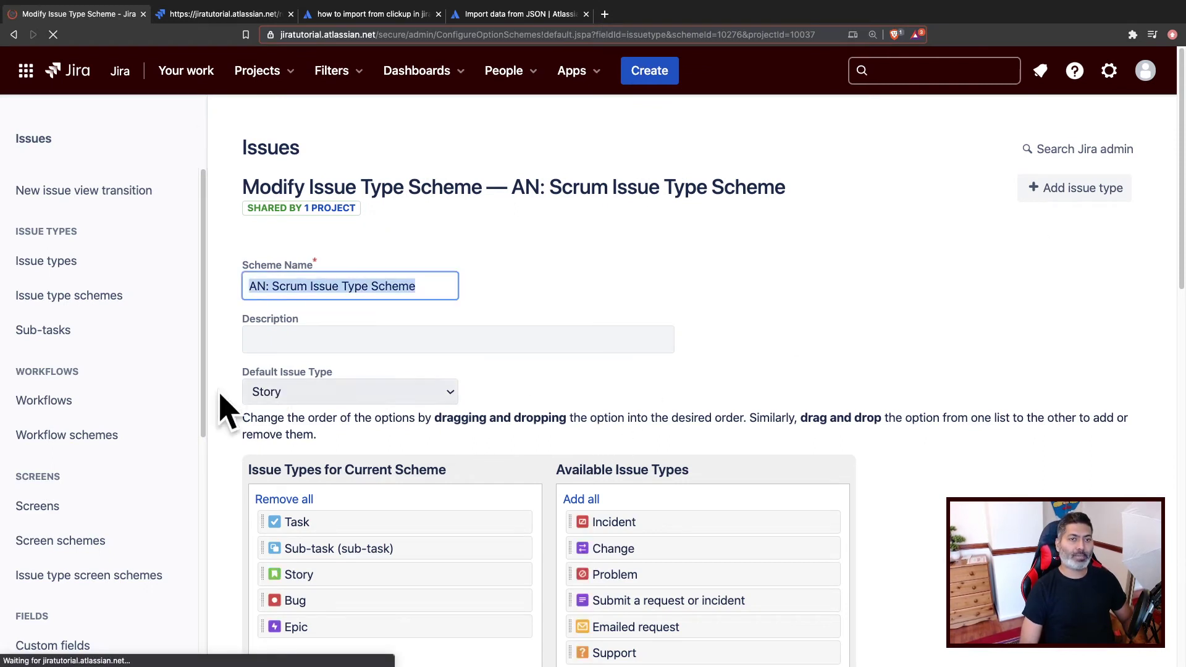
Set the scheme's default issue type to Bug and save the scheme
click(426, 390)
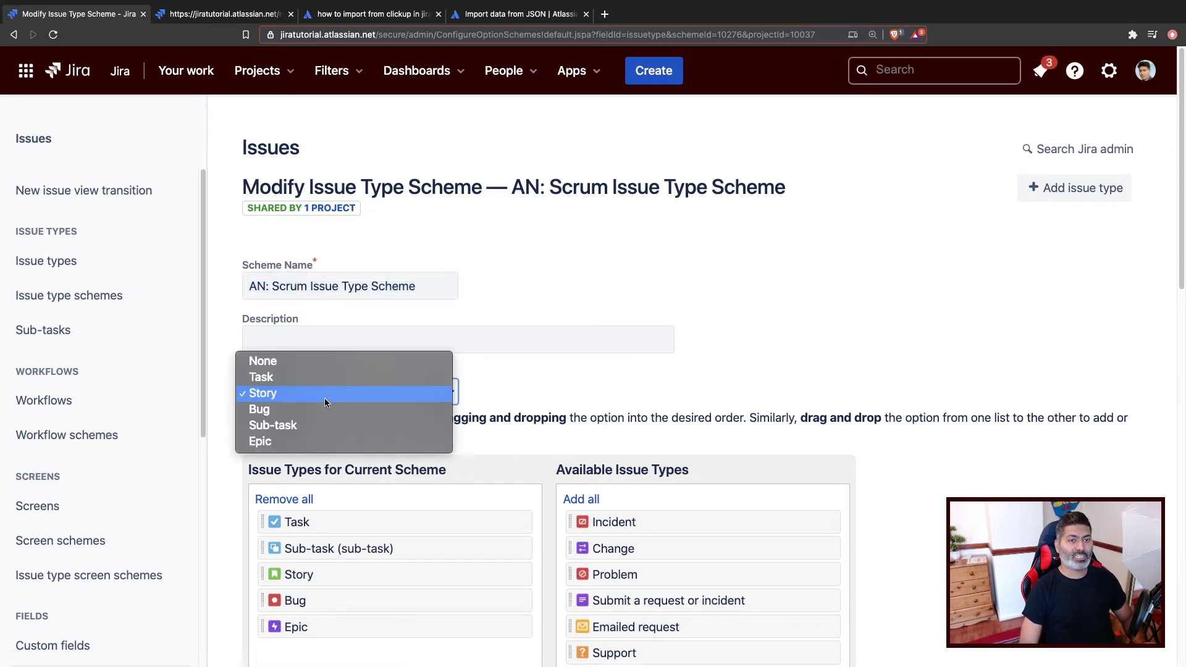
click(305, 408)
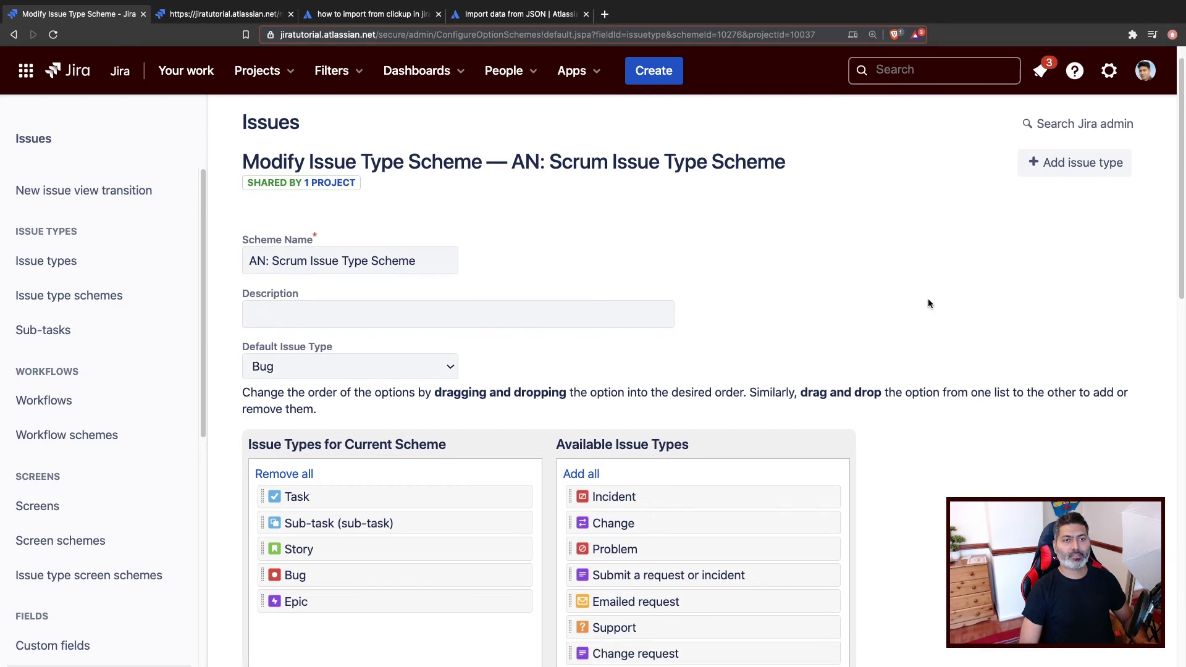
scroll(506, 558, down, 15)
click(263, 640)
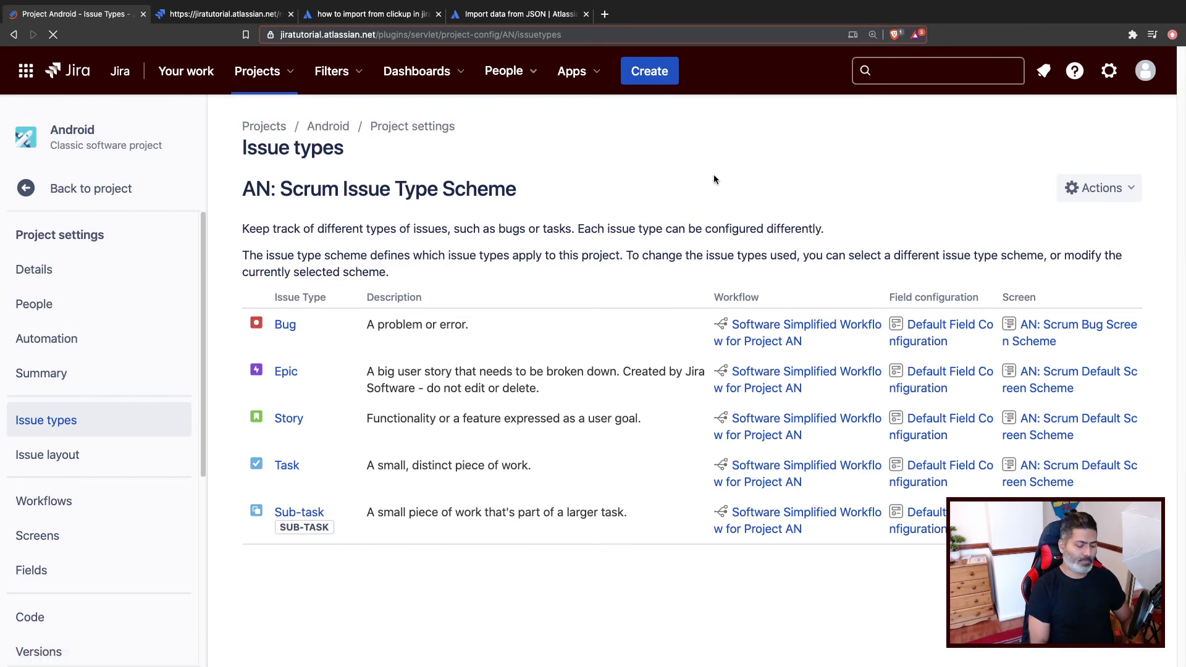
Find External System Import by searching the administration actions for "import" and start another JSON import
key(period)
text(imp)
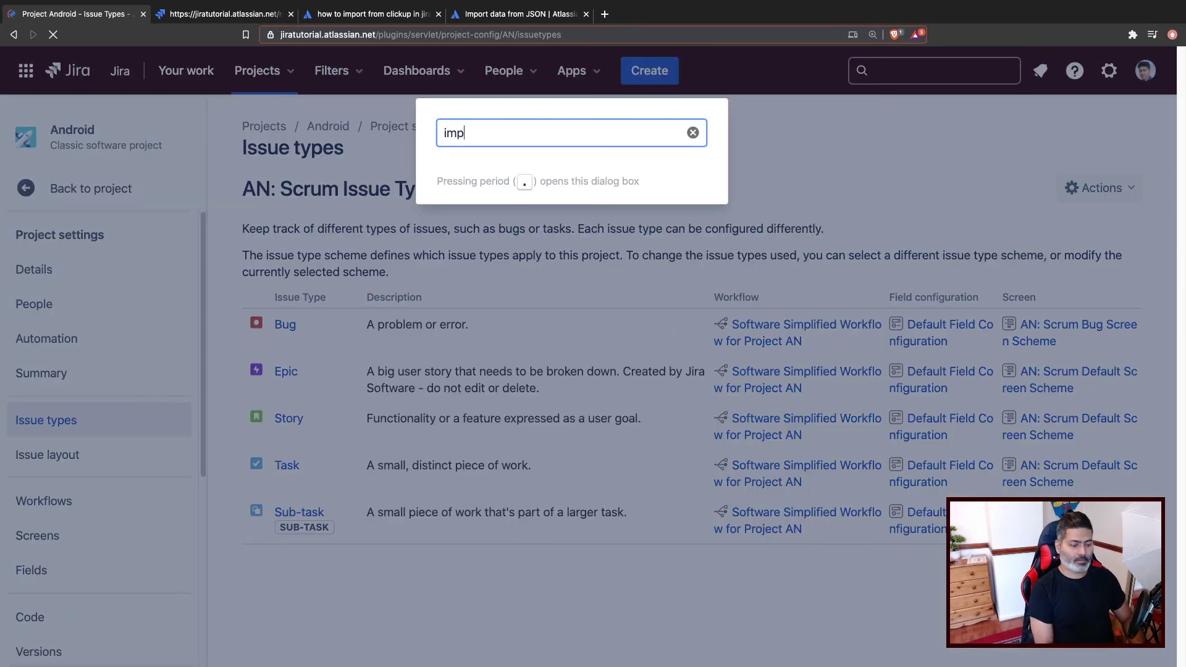
key(BackSpace)
key(BackSpace)
key(BackSpace)
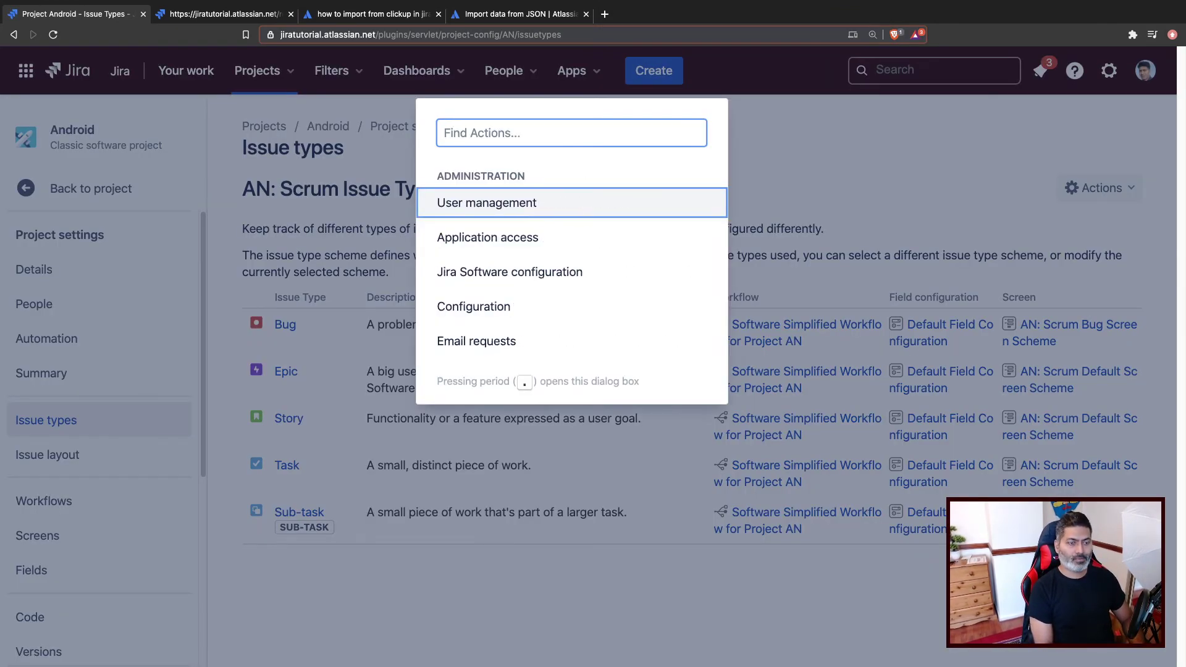
text(impor)
key(Up)
key(Up)
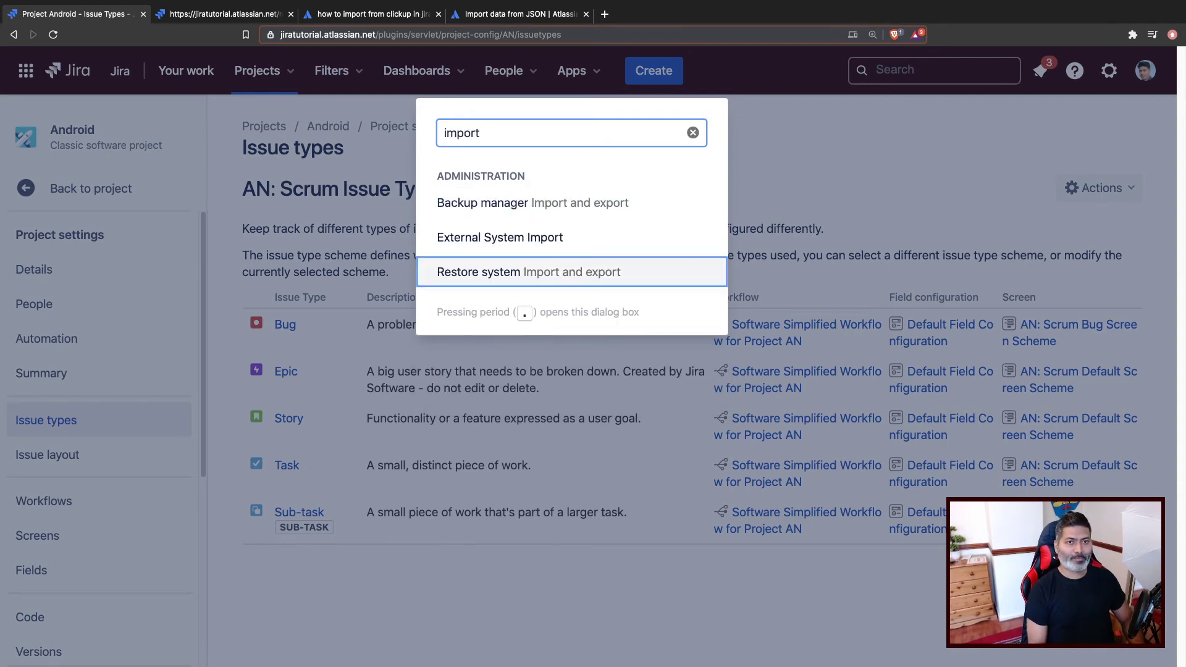
key(Return)
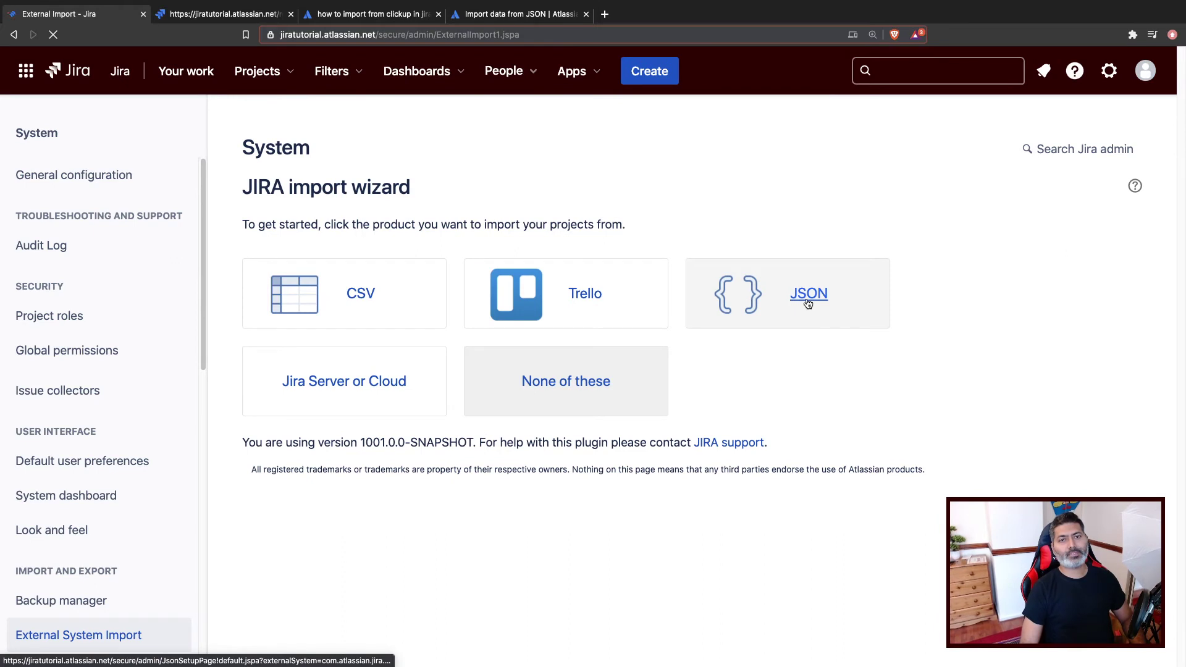
click(806, 296)
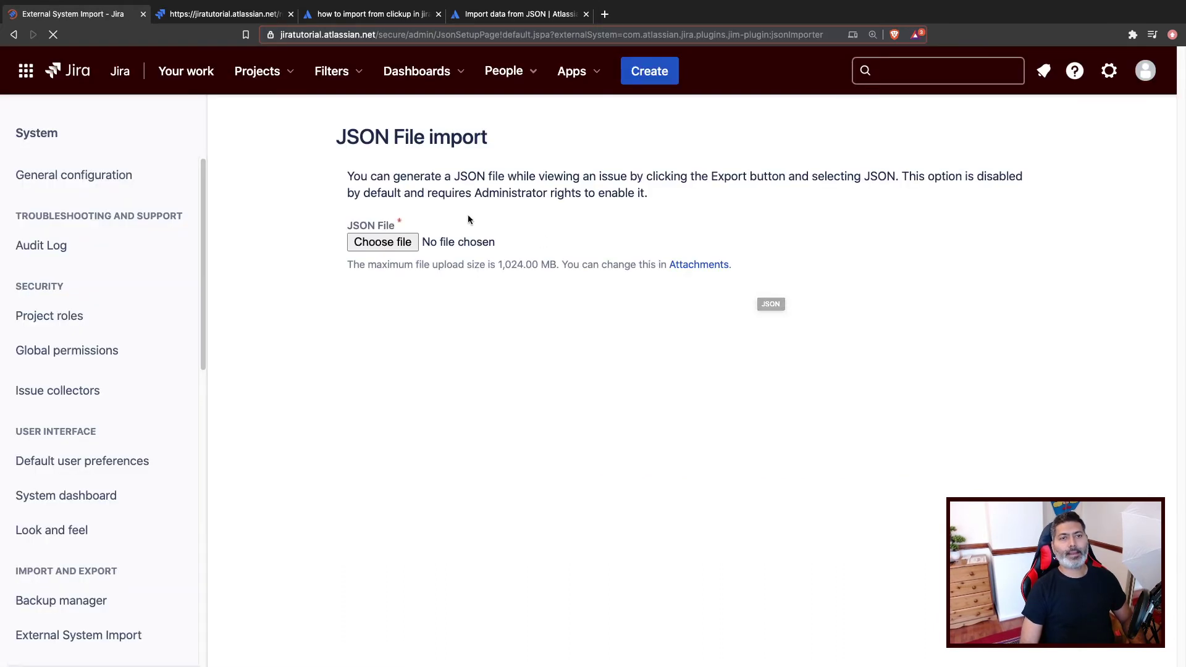
Select test.json from the tmp folder as the import file and begin the import again
click(376, 242)
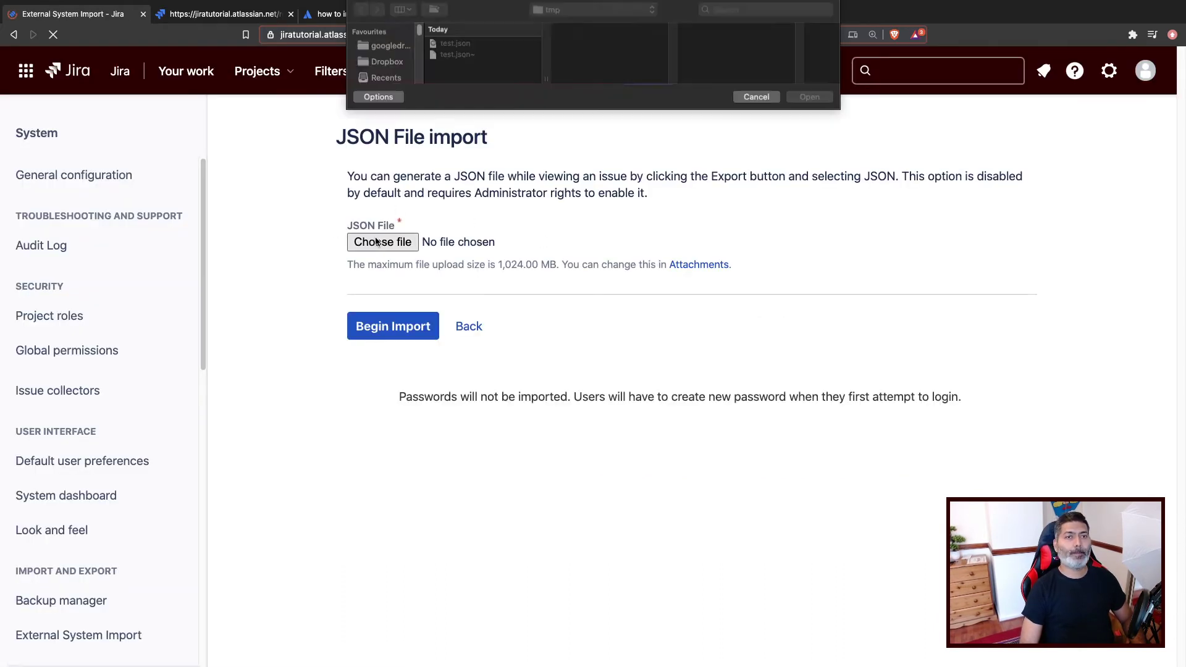
click(456, 50)
click(824, 100)
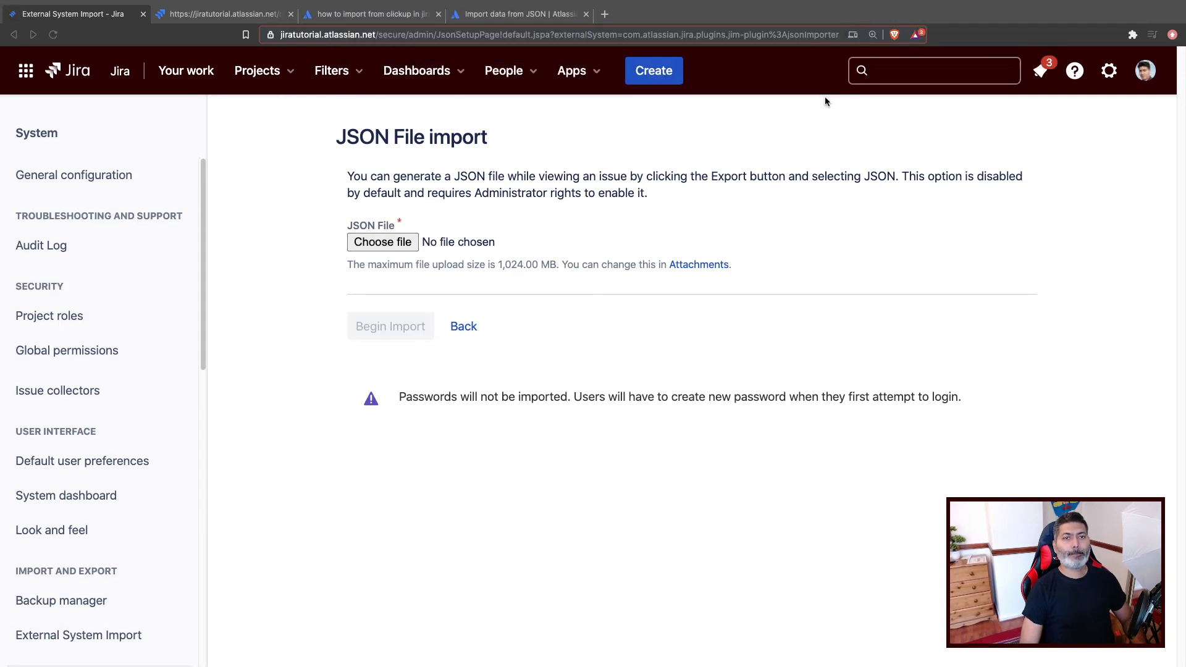
click(413, 308)
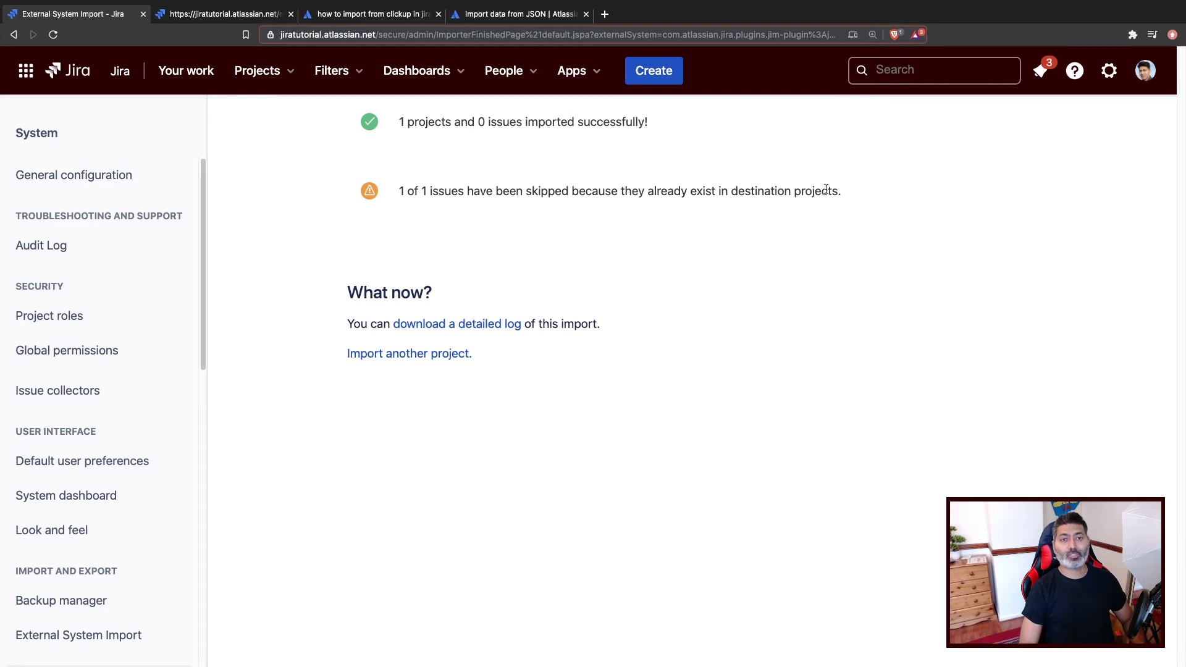
Open the repeat import's detailed log and examine its entries about the issue
click(438, 324)
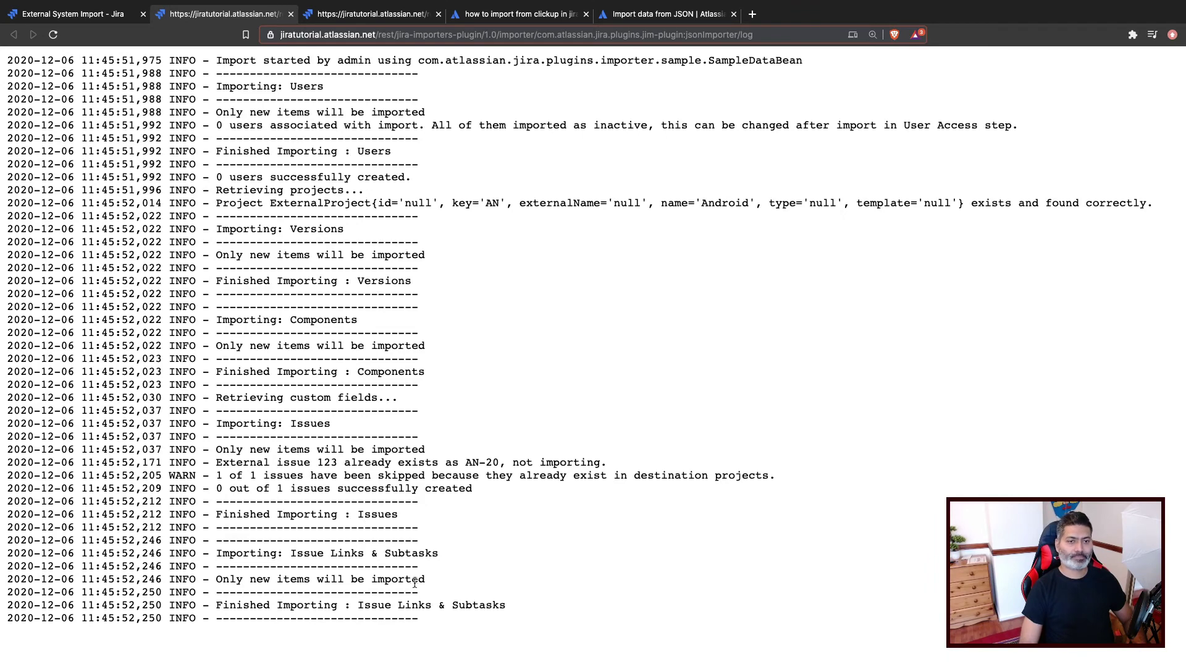
triple_click(475, 475)
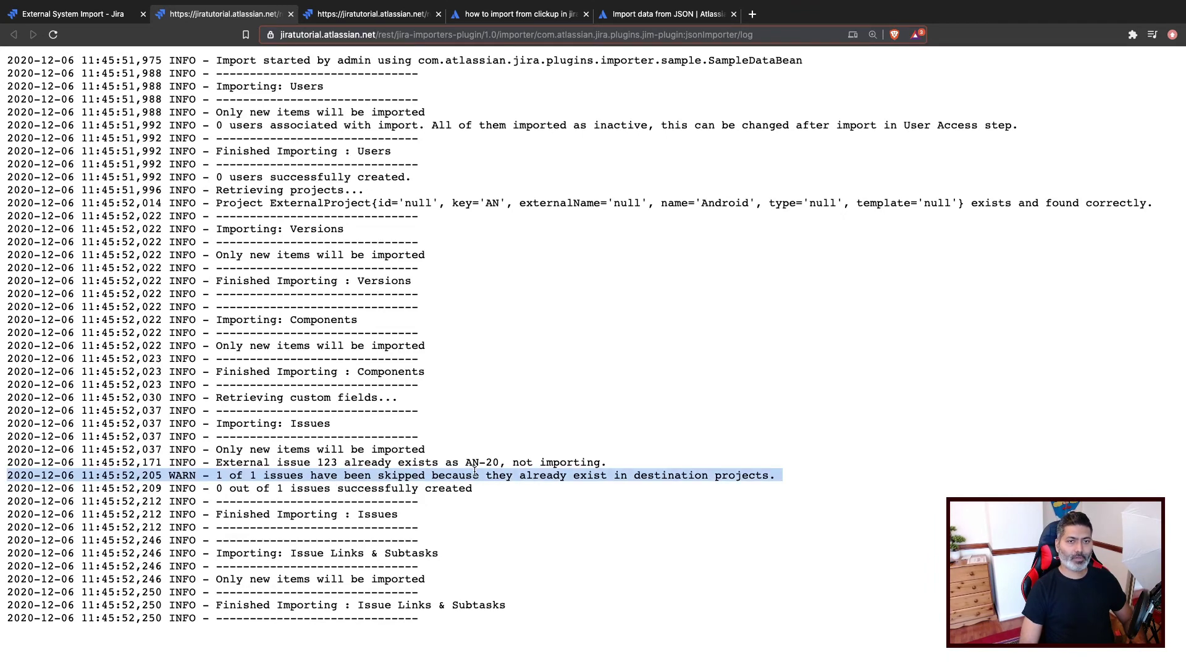
Switch to test.json in Emacs, set the issue's externalId to 124 and save the file
click(426, 481)
drag(247, 465, 376, 464)
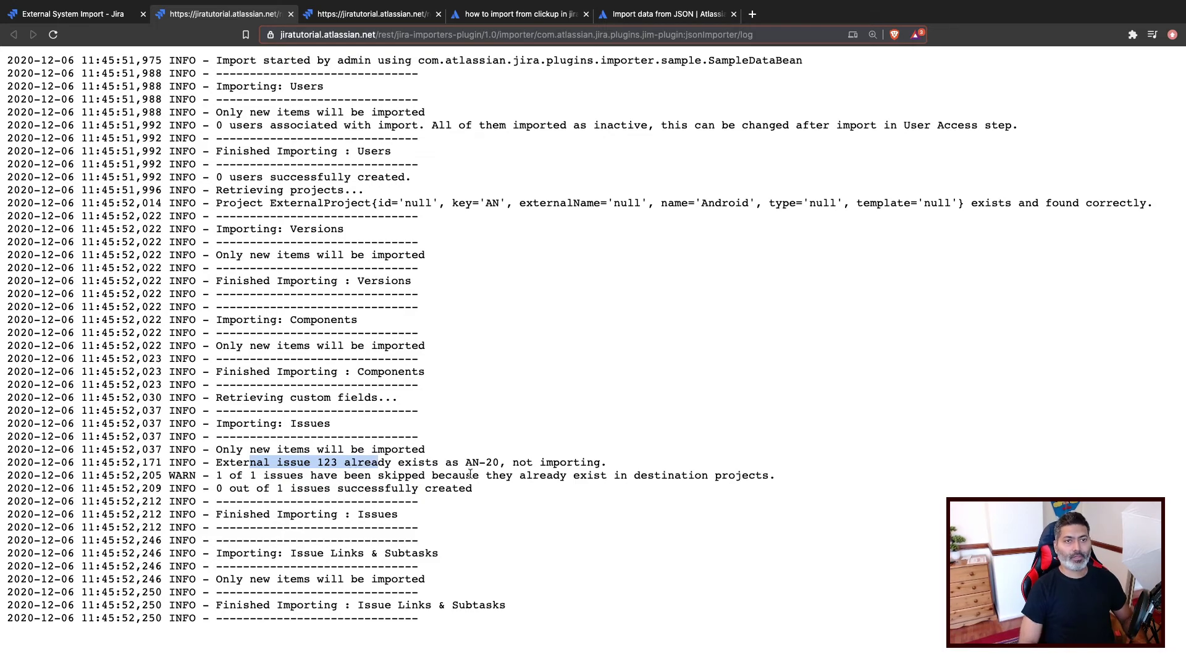
key(ctrl+Right)
key(ctrl+Right)
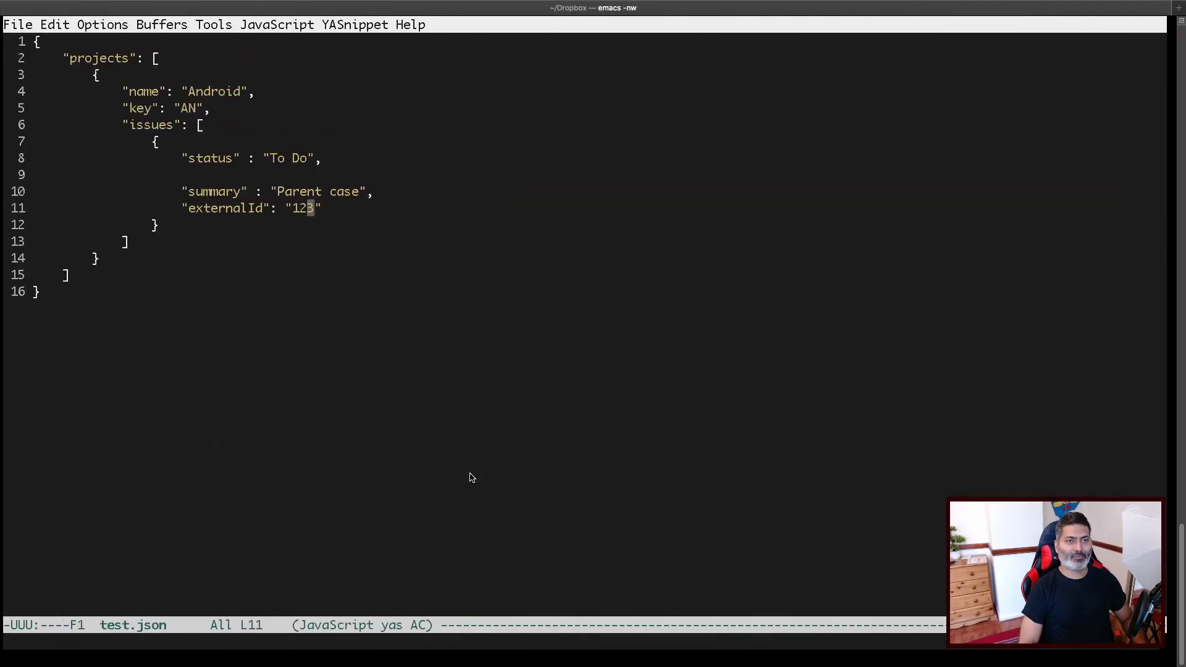
key(Right)
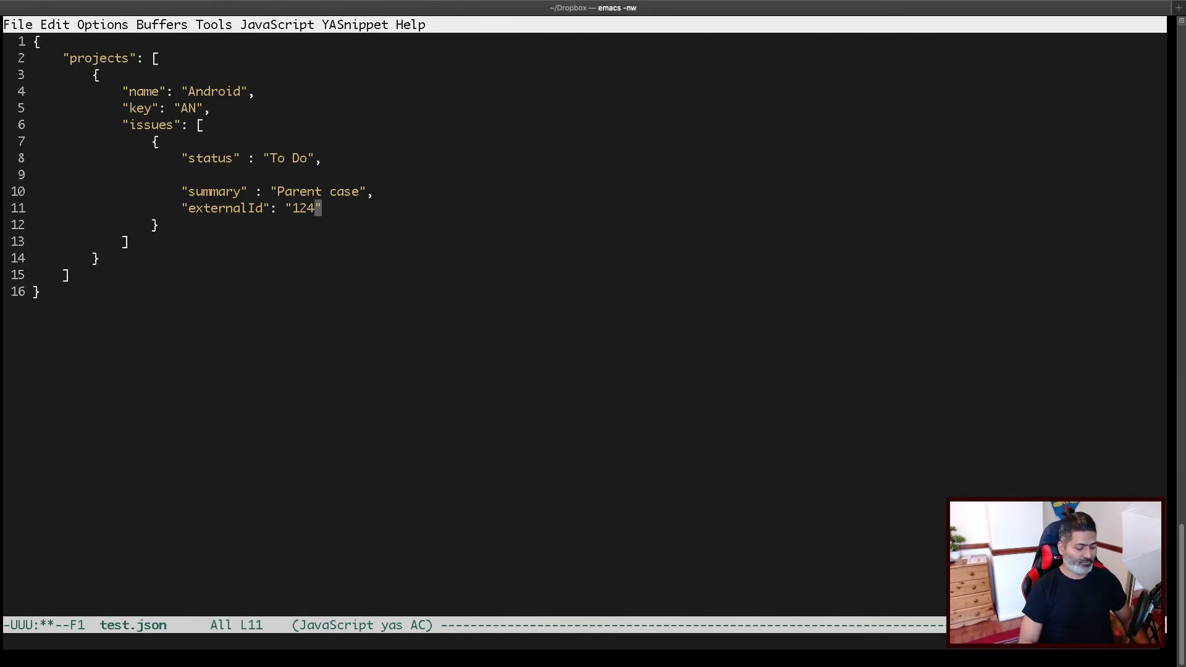
key(ctrl+x)
key(ctrl+s)
Return to the Jira import results in the browser and start importing another project from JSON
key(ctrl+Right)
key(ctrl+Right)
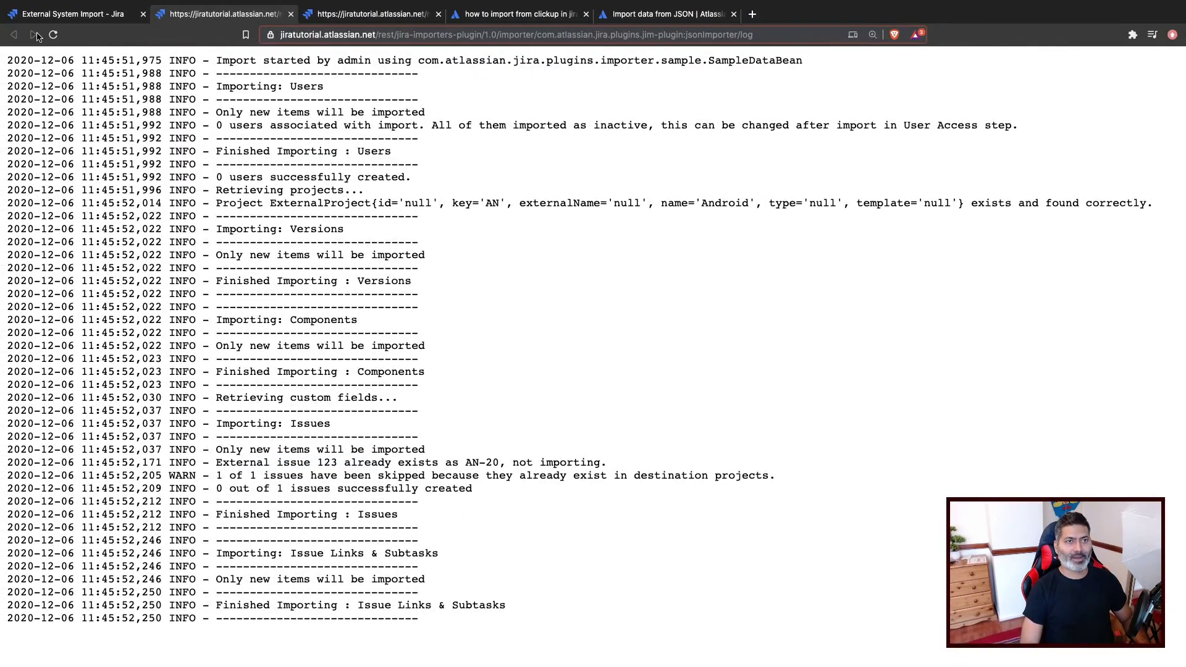
click(73, 13)
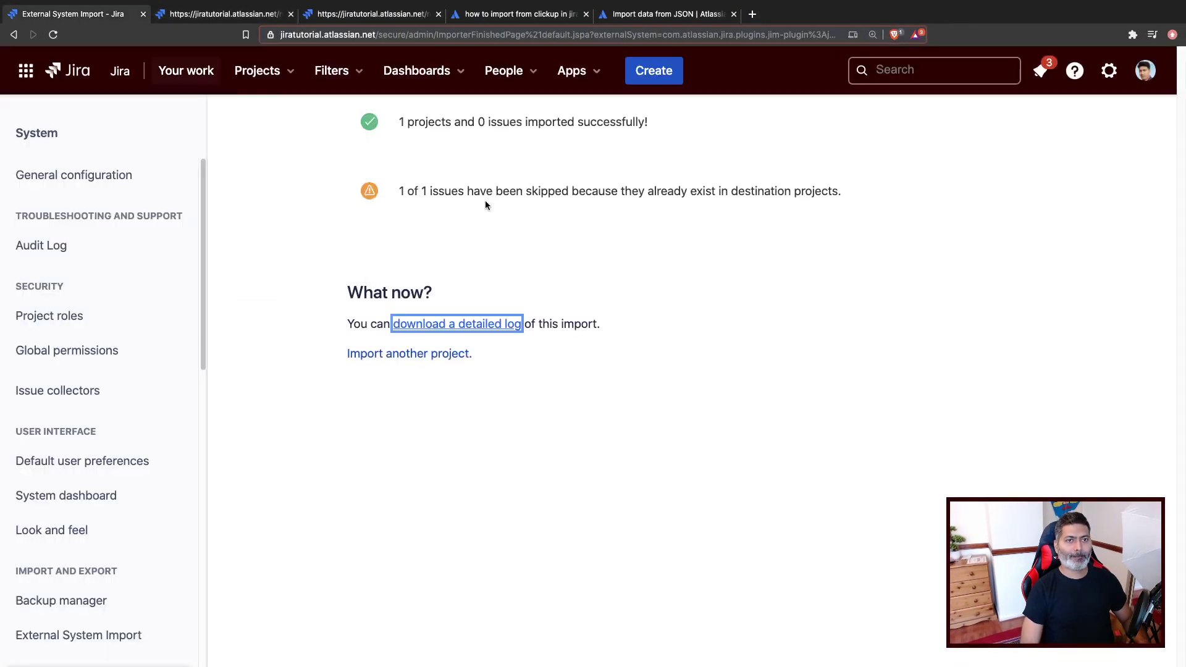
click(402, 354)
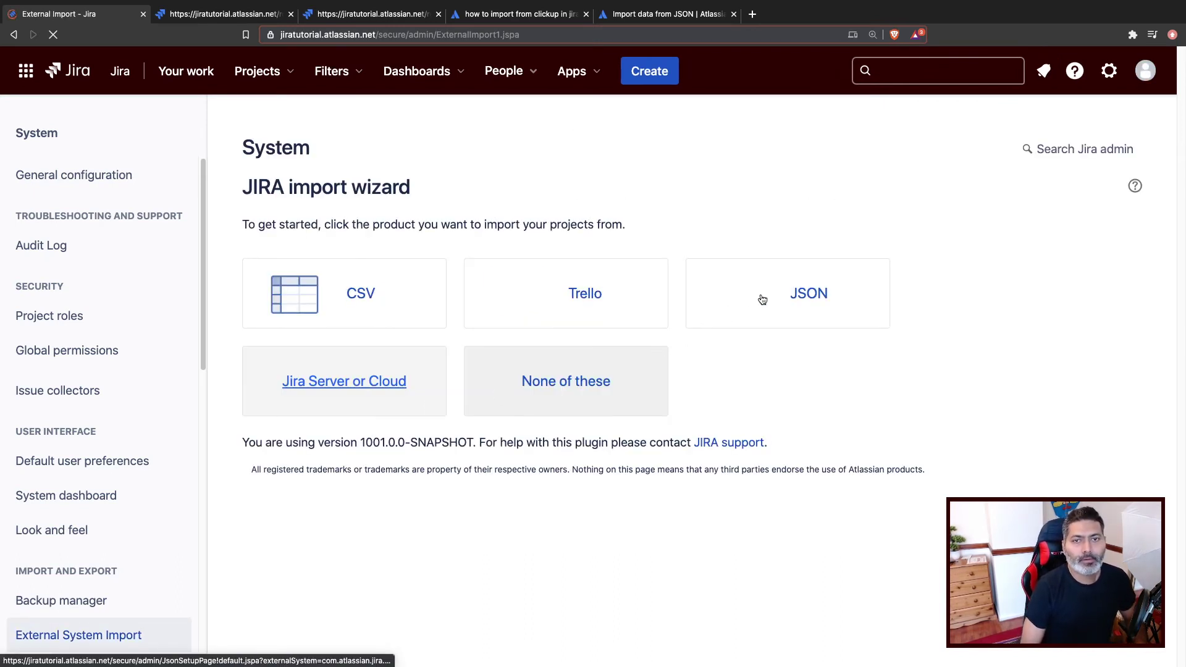
click(797, 292)
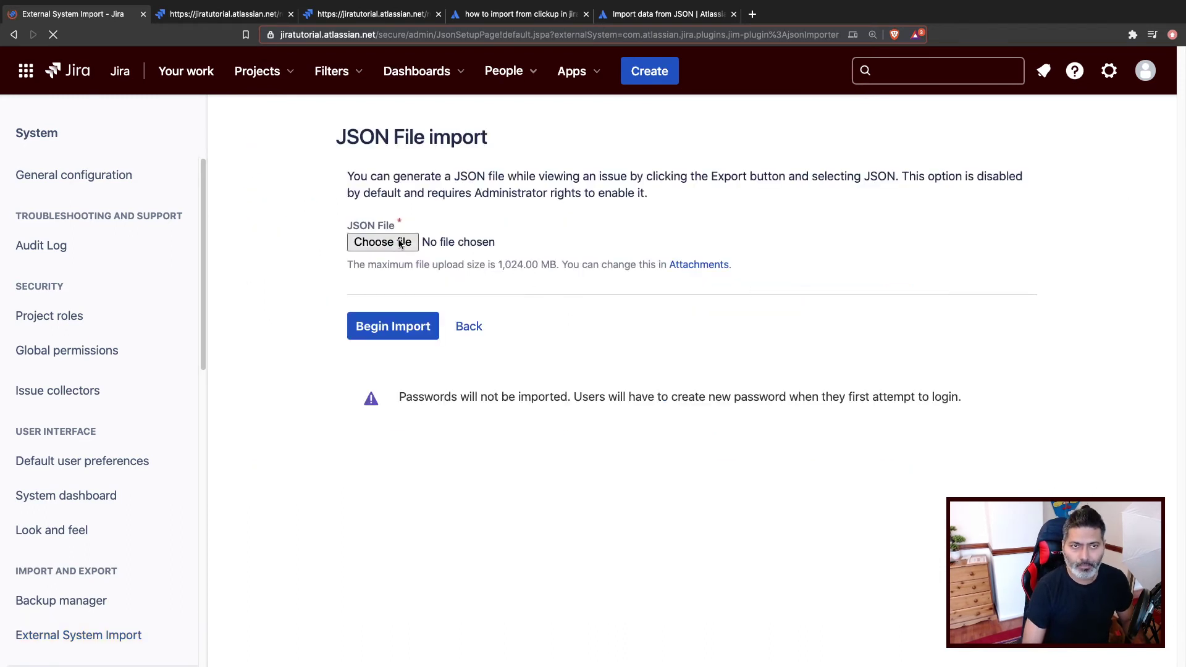
Choose the edited test.json from the tmp folder as the JSON file and begin the import
click(399, 243)
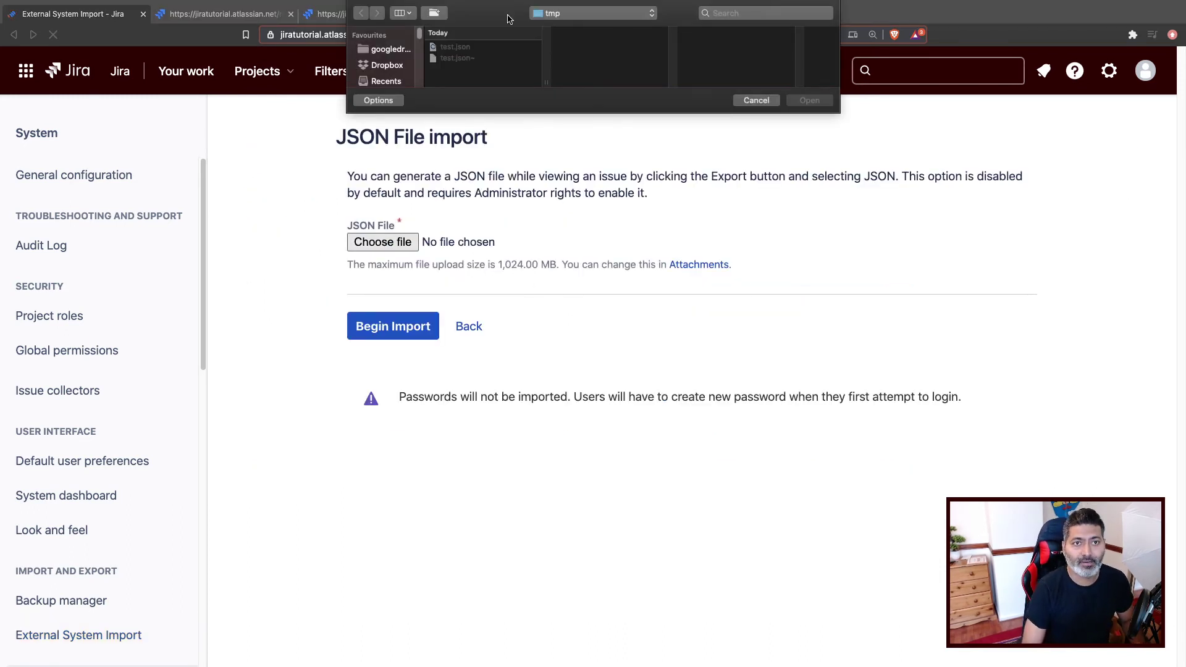
click(454, 49)
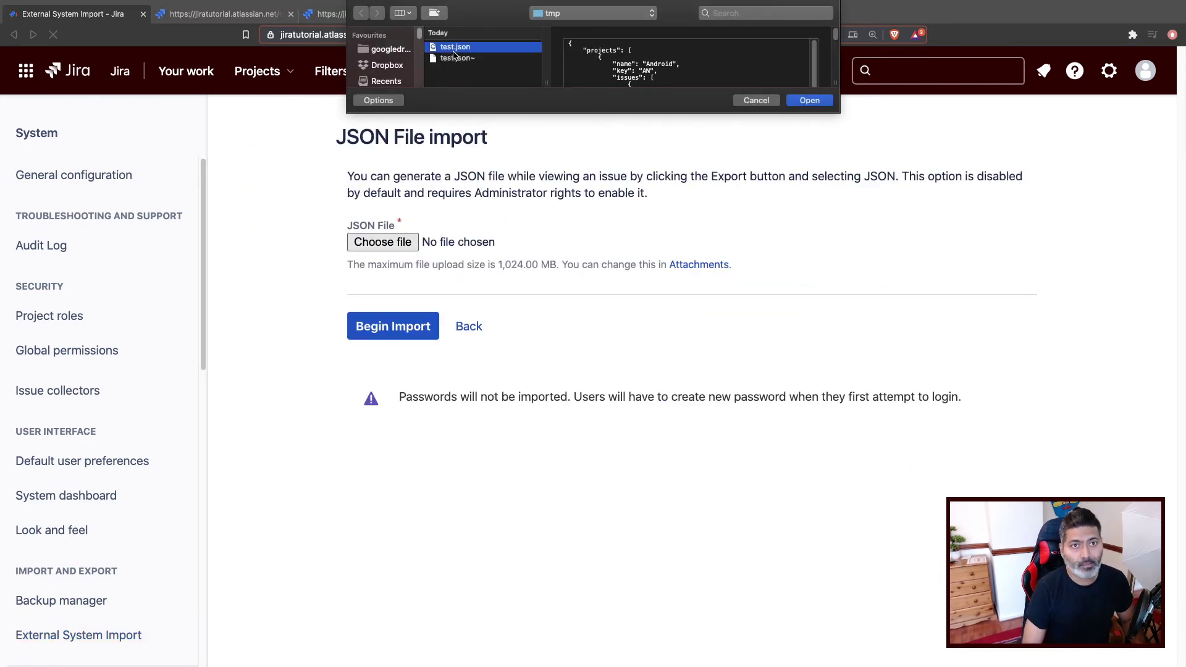
click(811, 101)
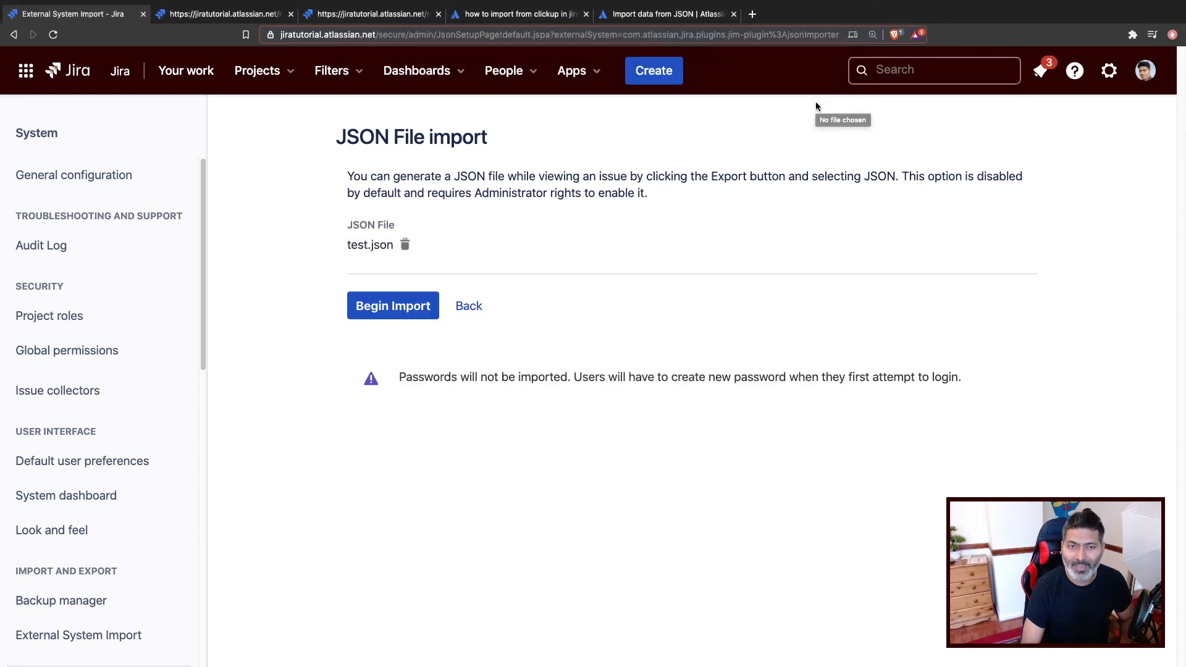
click(395, 304)
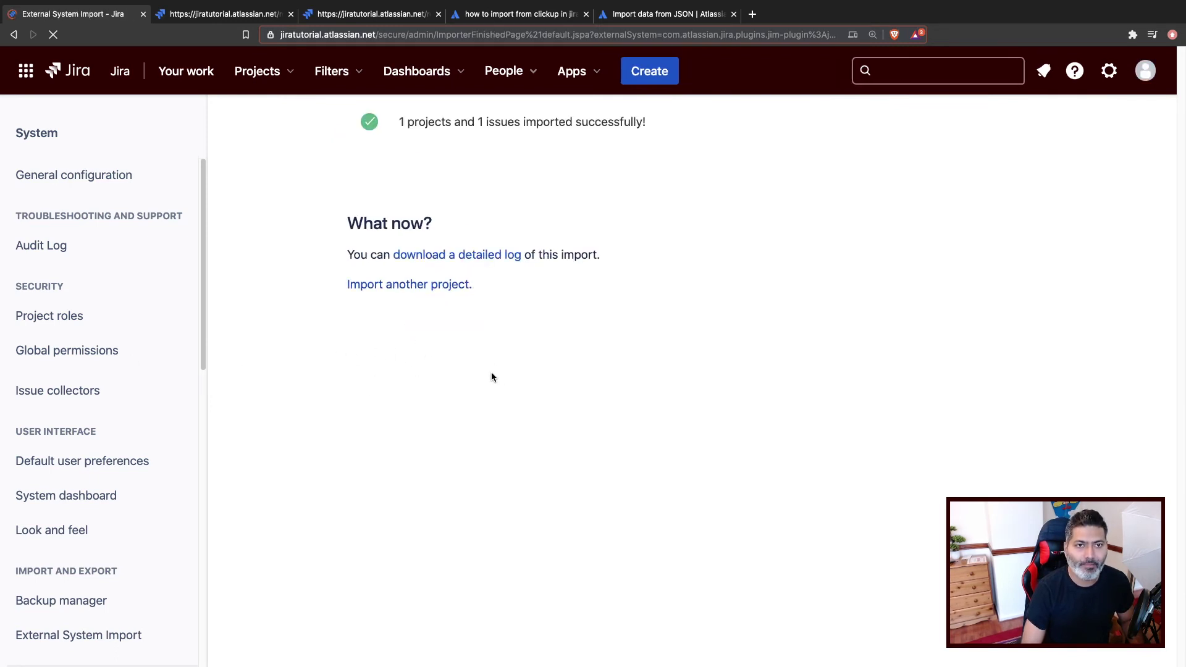
Open the Android project's open issues and examine the two Parent case issues, AN-20 and AN-21
click(289, 75)
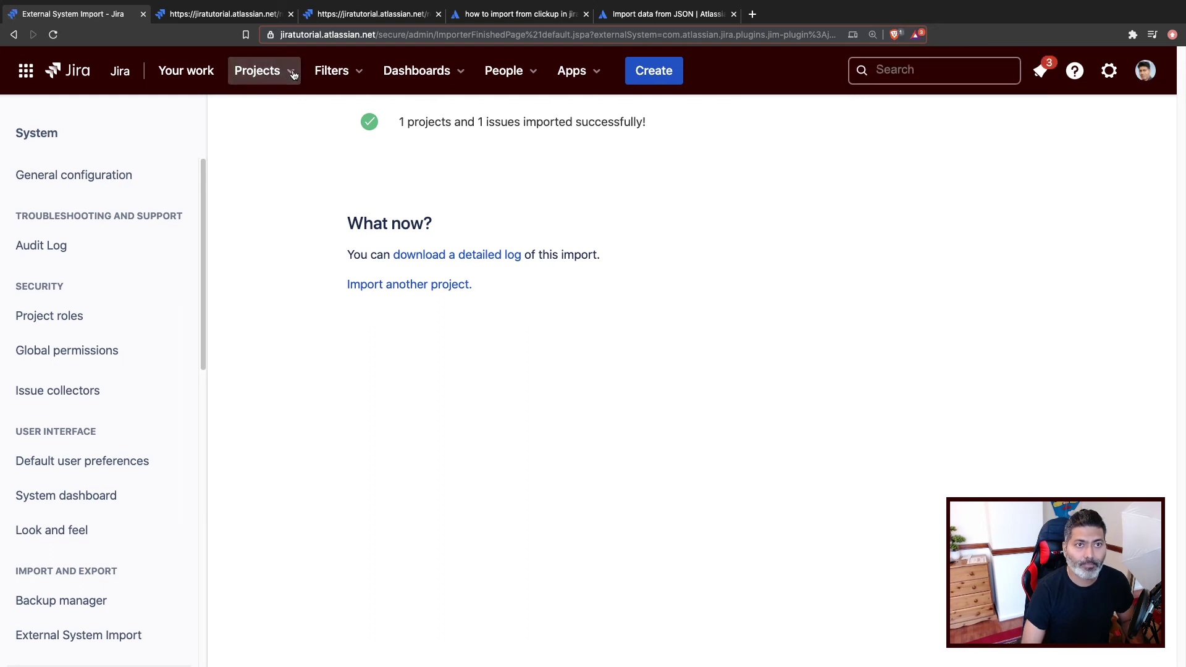
click(321, 235)
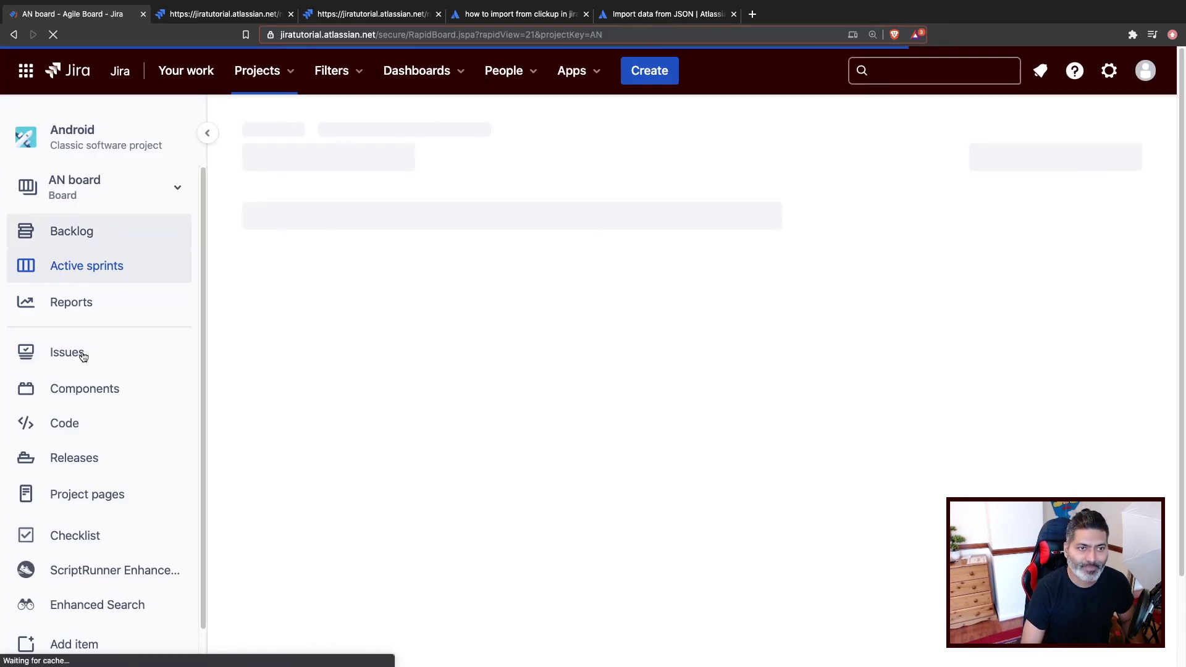
click(83, 357)
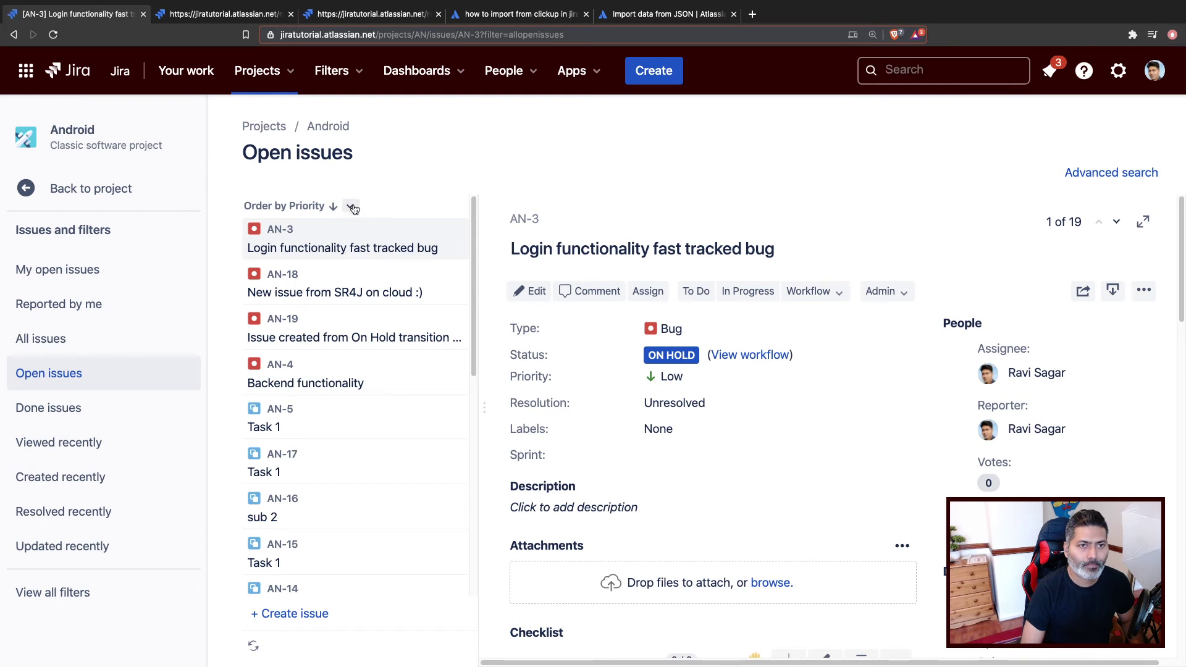
scroll(347, 380, down, 8)
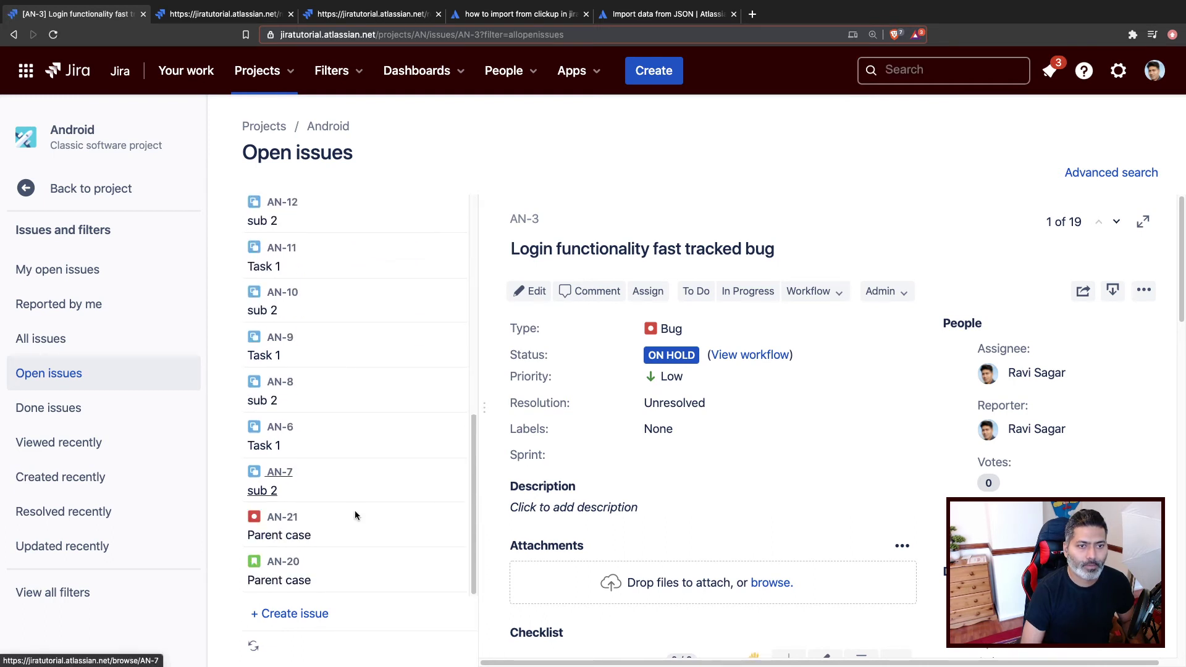
click(317, 579)
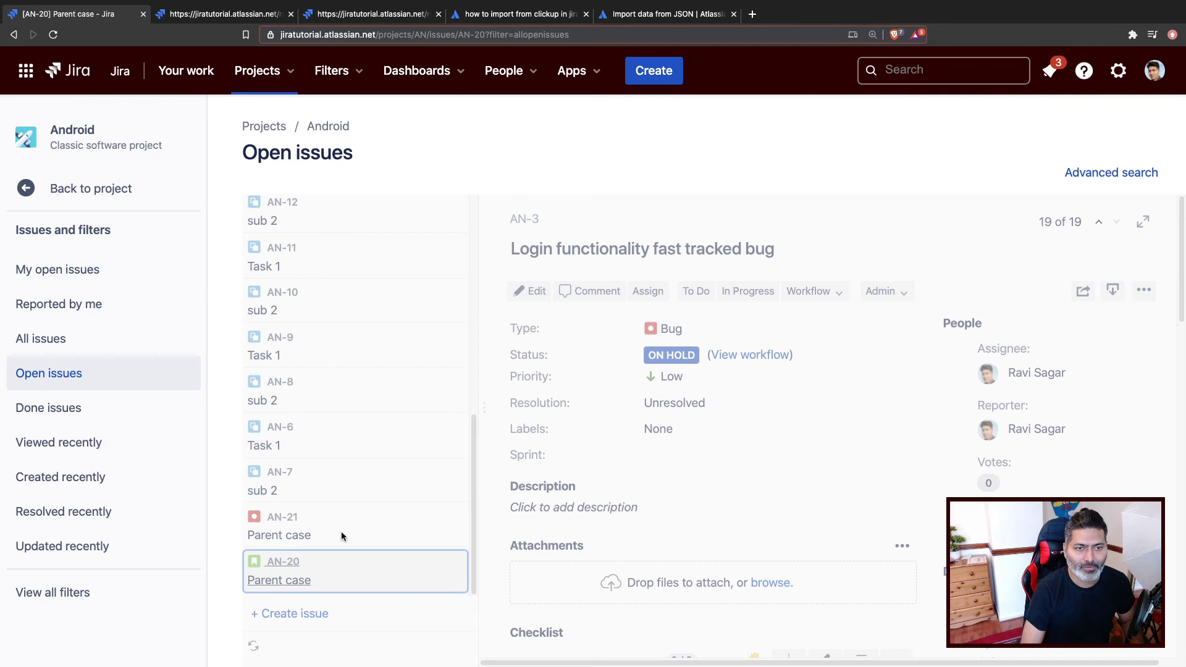
click(341, 531)
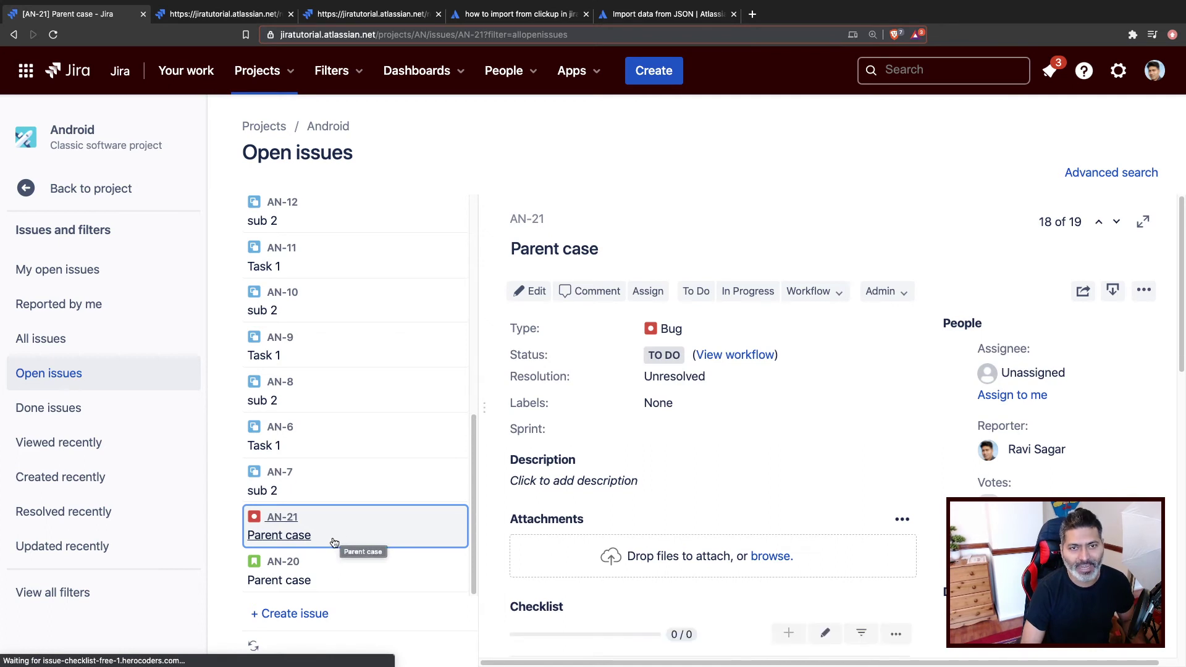
Copy the "issueType" : "Bug", line from the sample issue in Atlassian's Import data from JSON documentation
key(super+Tab)
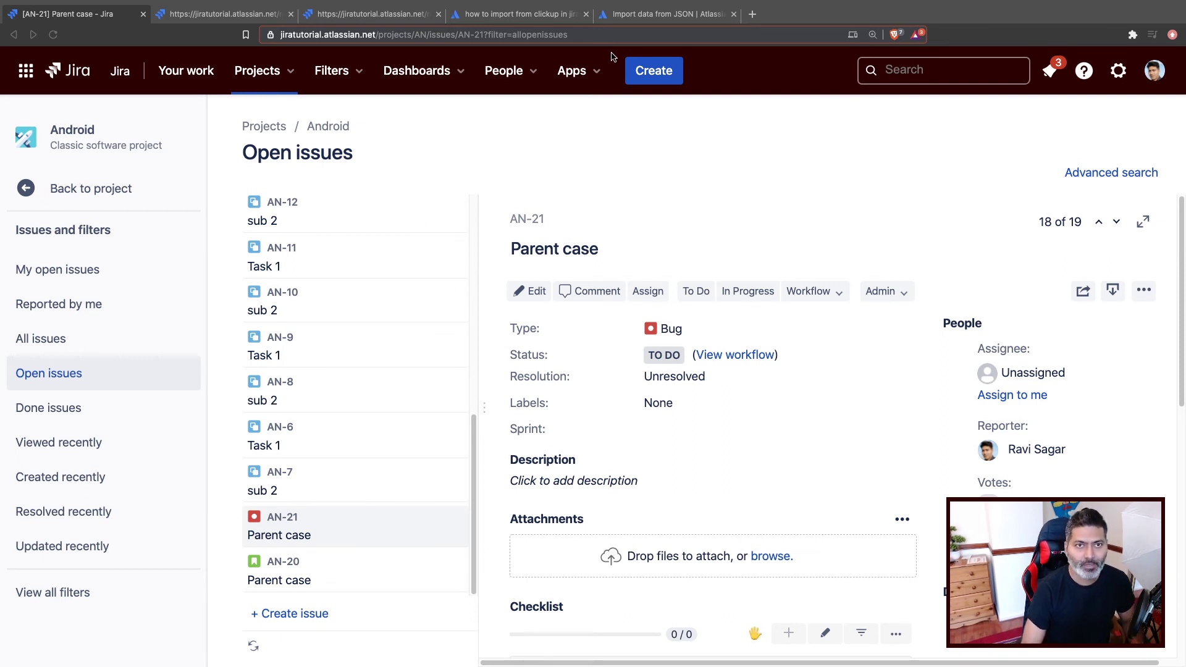
click(671, 12)
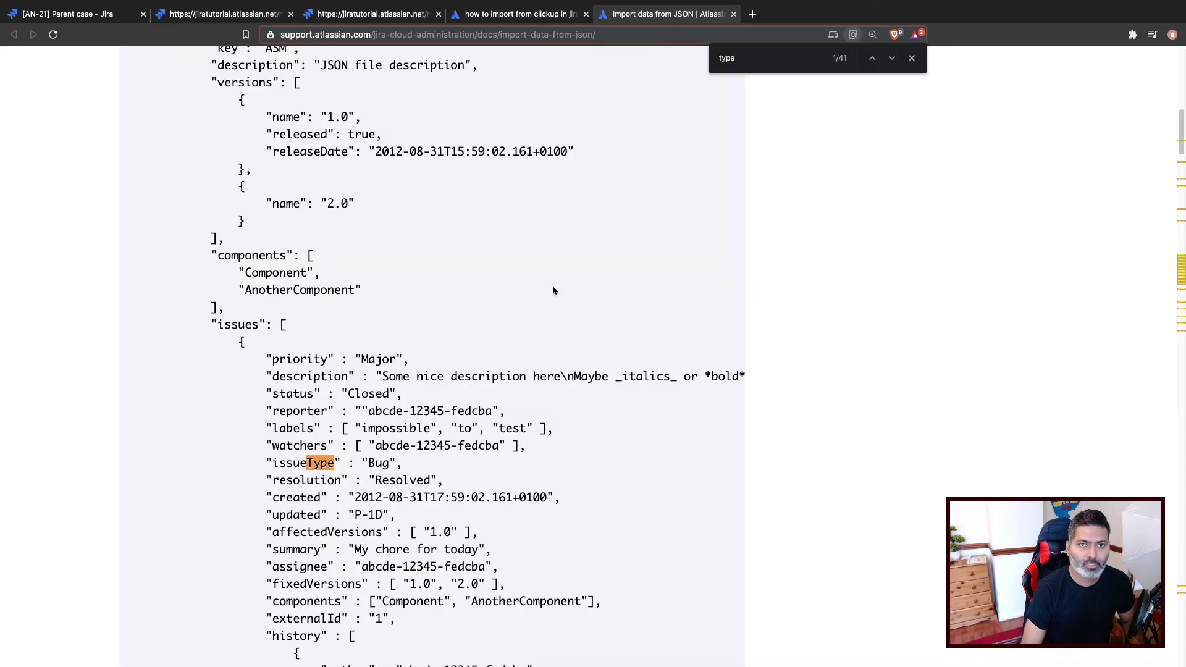
scroll(552, 285, up, 3)
scroll(482, 367, down, 2)
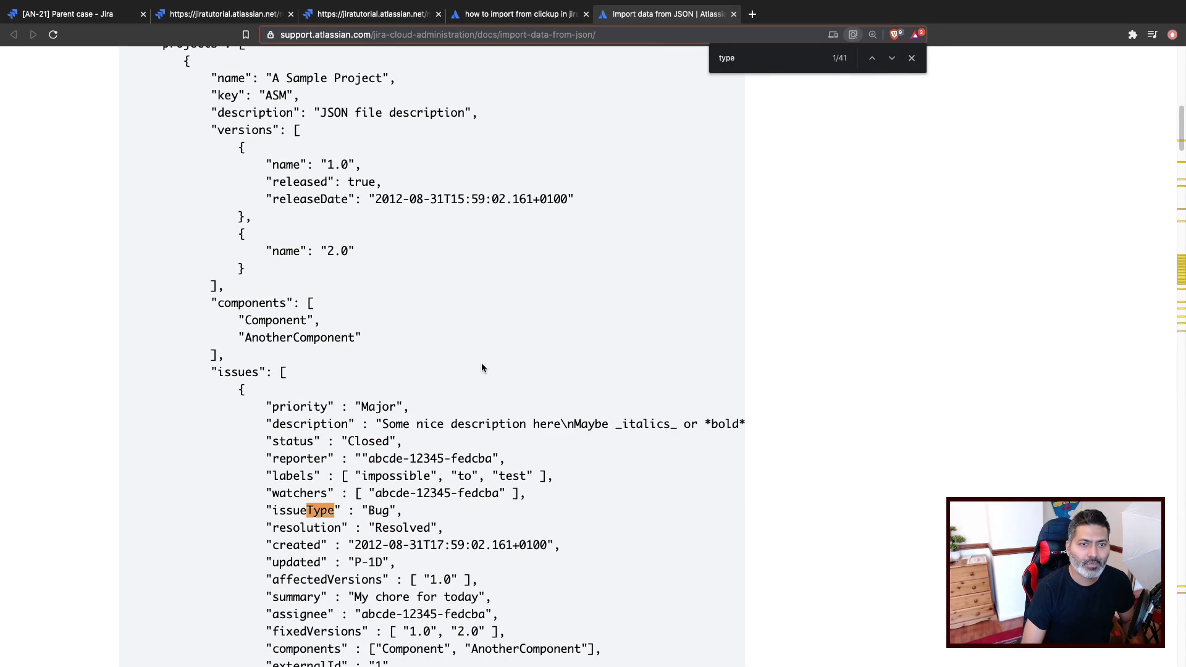
triple_click(306, 510)
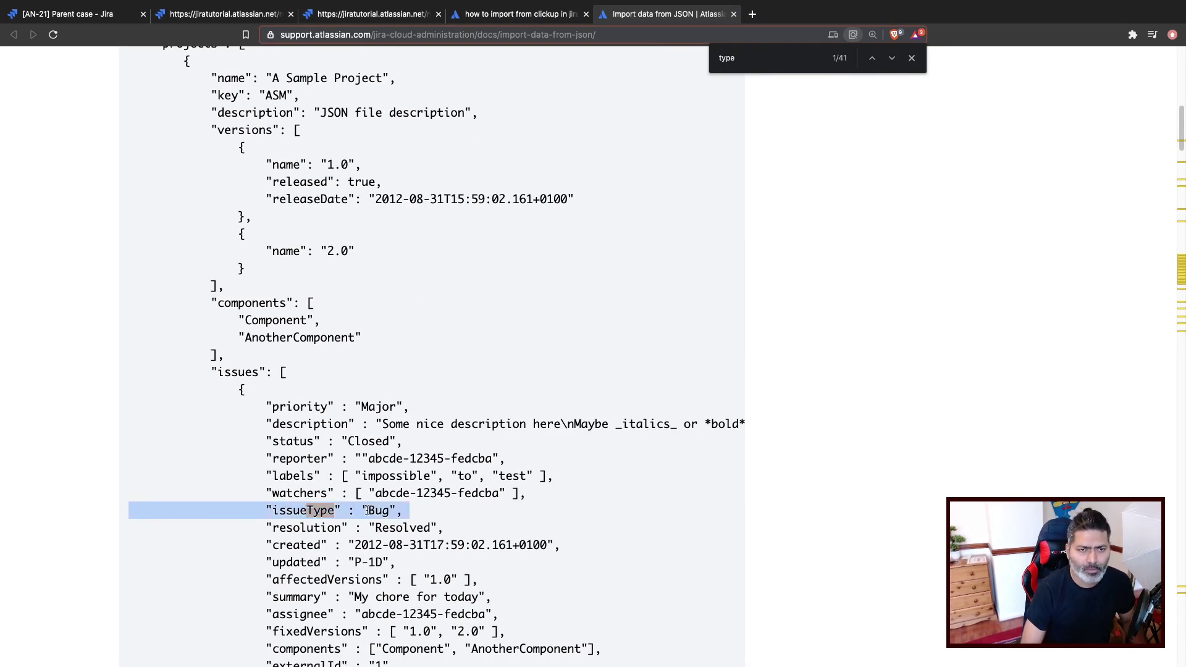
click(273, 511)
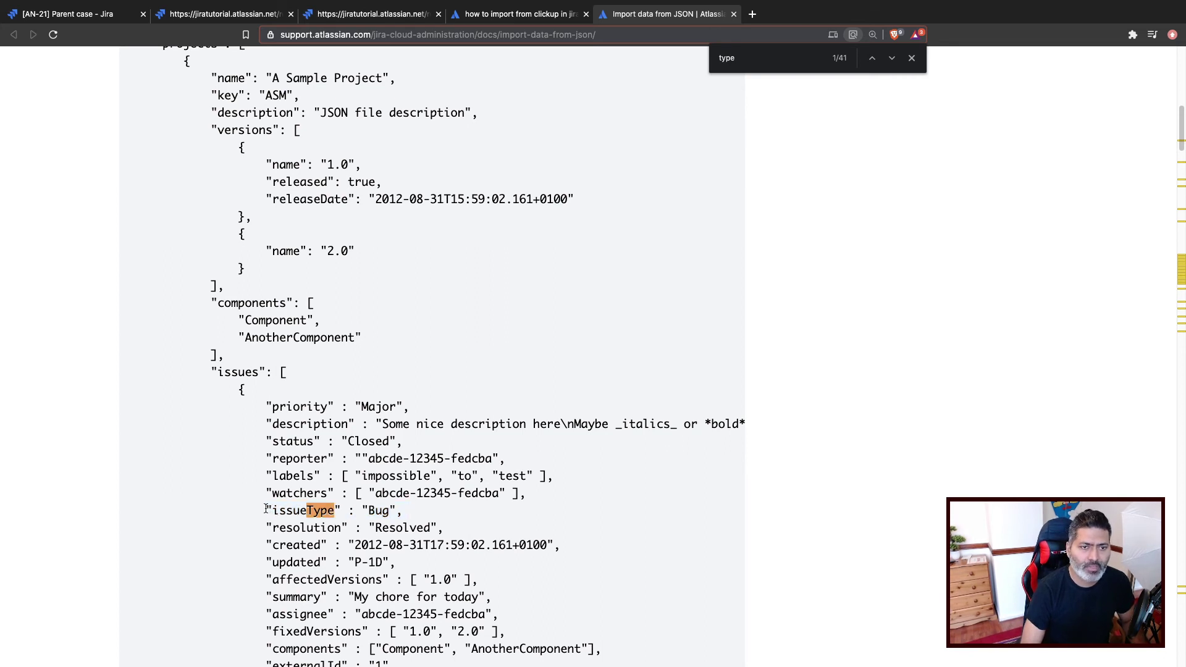
drag(267, 510, 400, 510)
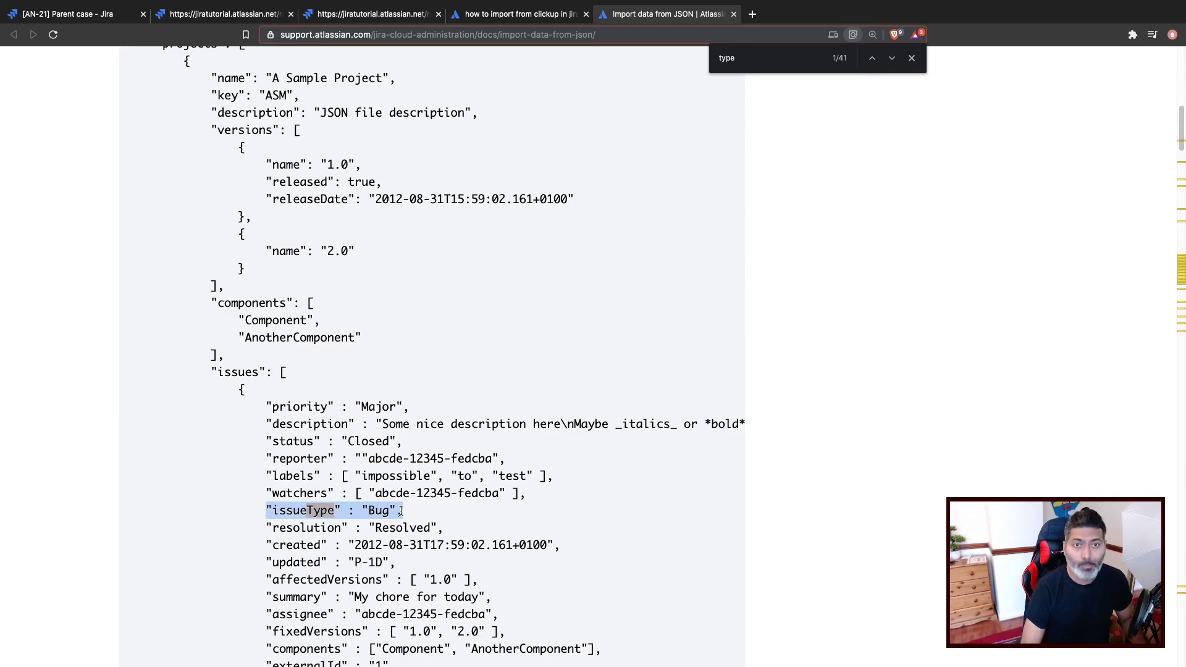
In test.json in Emacs, add the copied "issueType" : "Bug" line below externalId, with a comma separating them and none trailing
key(ctrl+Right)
key(ctrl+Right)
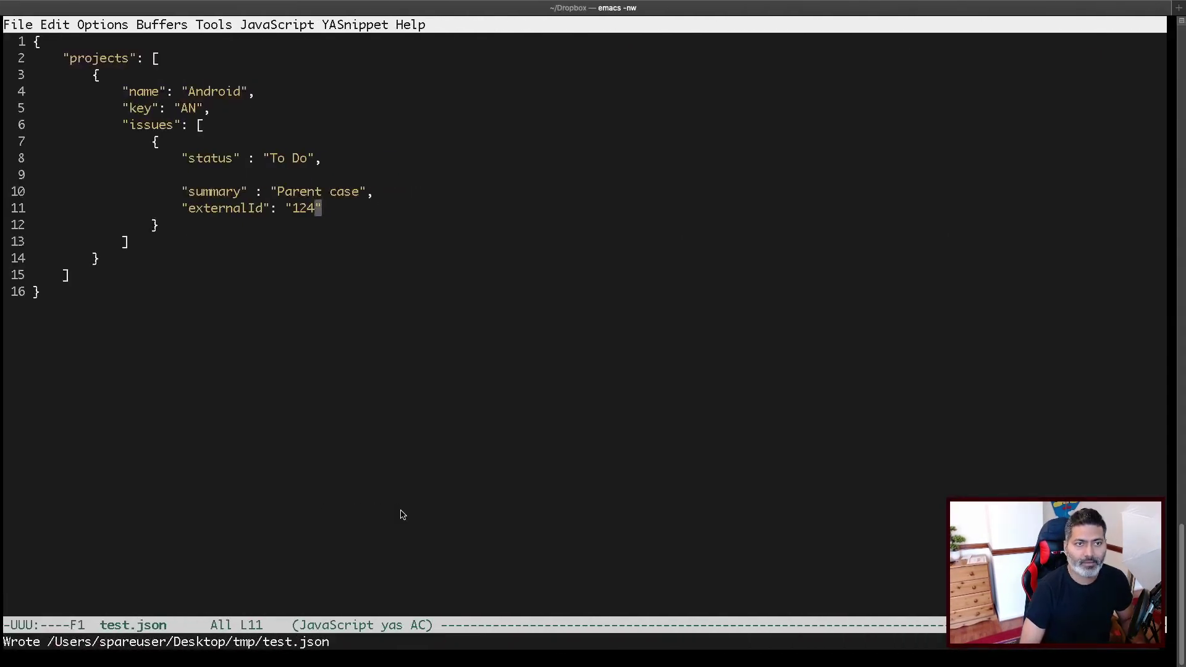
key(Right)
text(,)
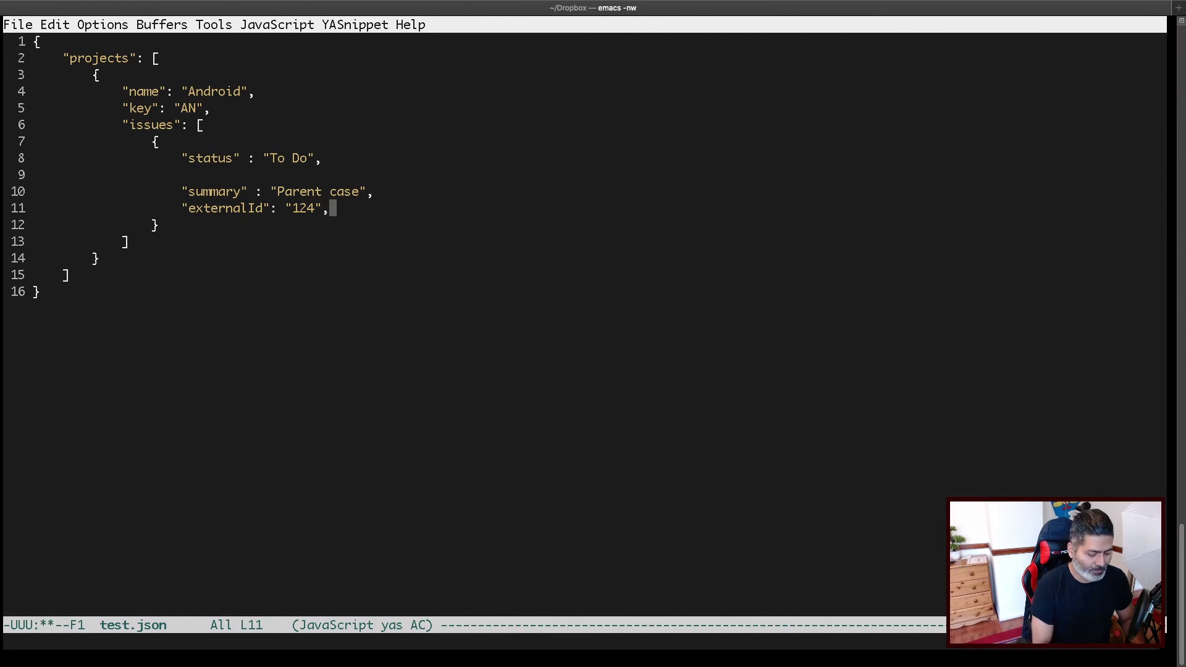
key(Return)
key(ctrl+y)
key(BackSpace)
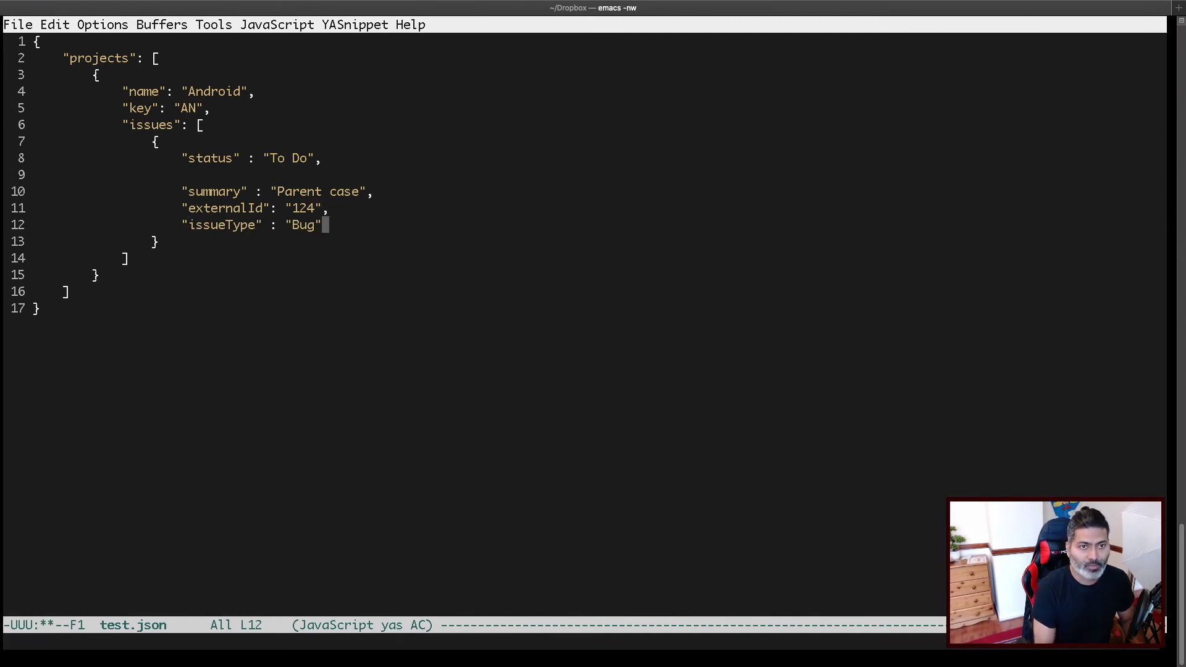
Set the issue's externalId to 125 and its issueType to Story
key(Up)
key(Left)
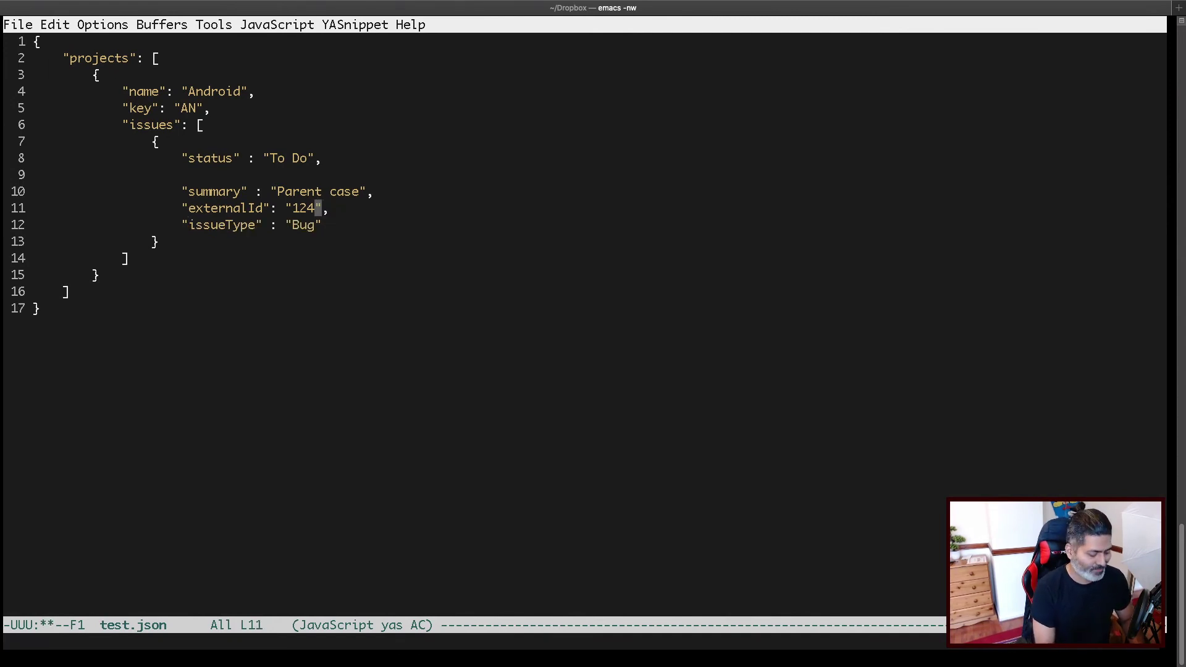
key(BackSpace)
text(5)
key(Down)
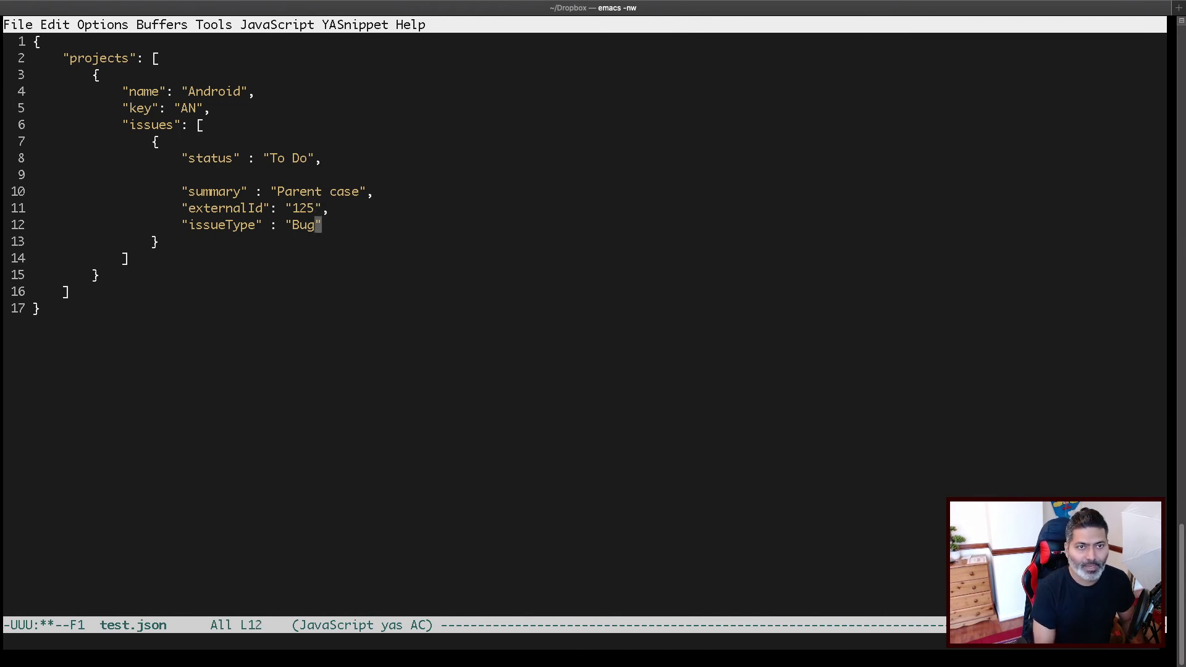
key(BackSpace)
key(BackSpace)
key(BackSpace)
text(Story)
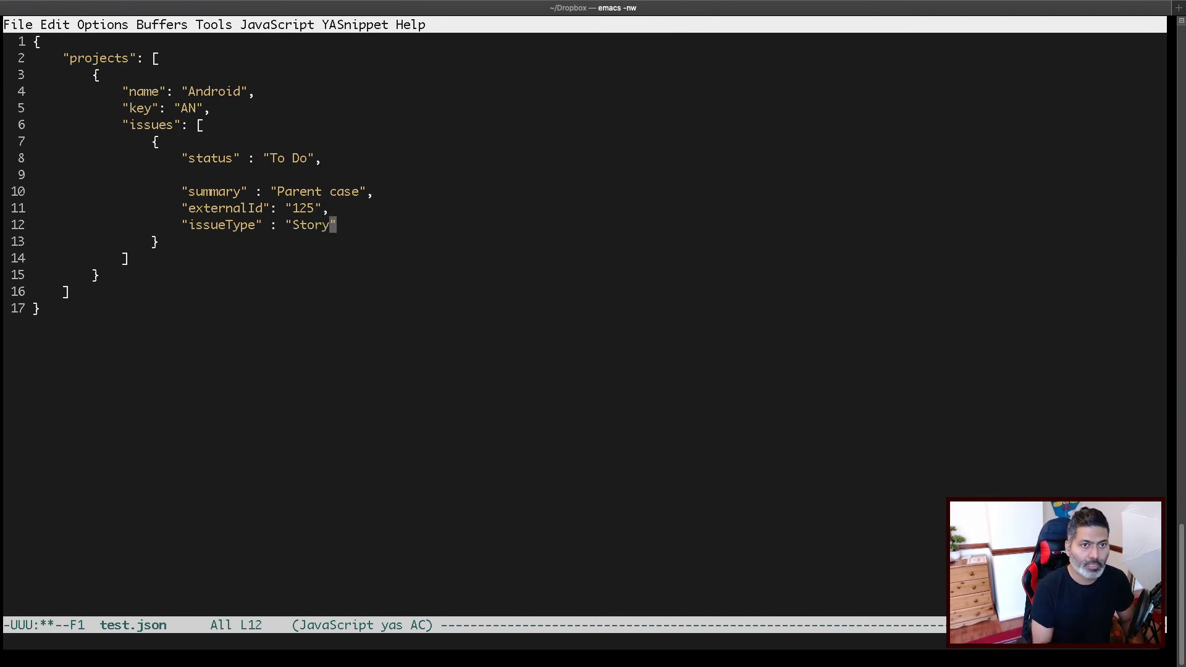
Replace the issue's summary text with "New Story"
key(Up)
key(Up)
key(Right)
key(Right)
key(Right)
key(BackSpace)
key(BackSpace)
key(BackSpace)
key(BackSpace)
key(BackSpace)
key(BackSpace)
key(BackSpace)
key(BackSpace)
key(BackSpace)
key(BackSpace)
key(BackSpace)
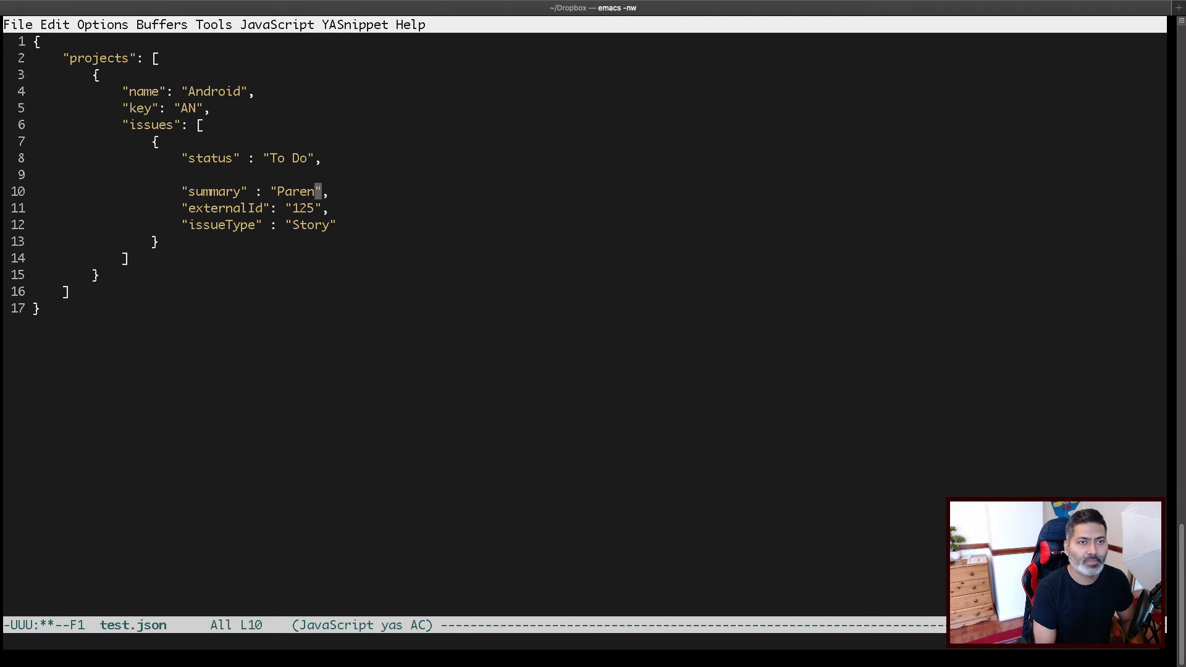
text(New)
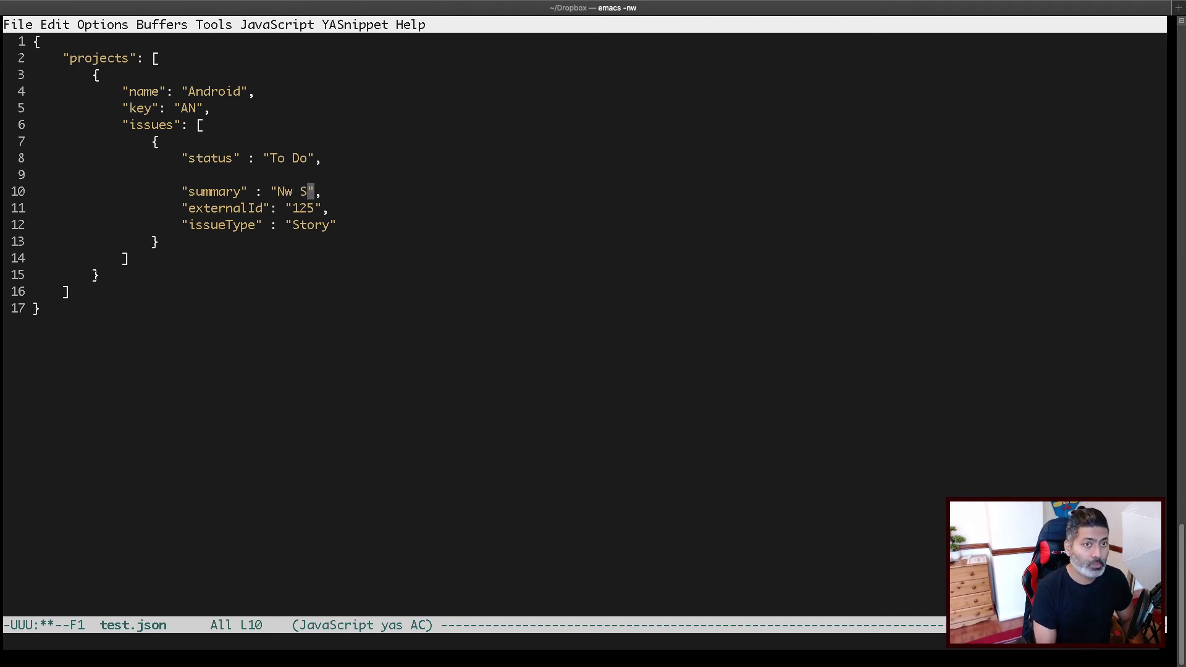
key(BackSpace)
key(BackSpace)
text(ew Story)
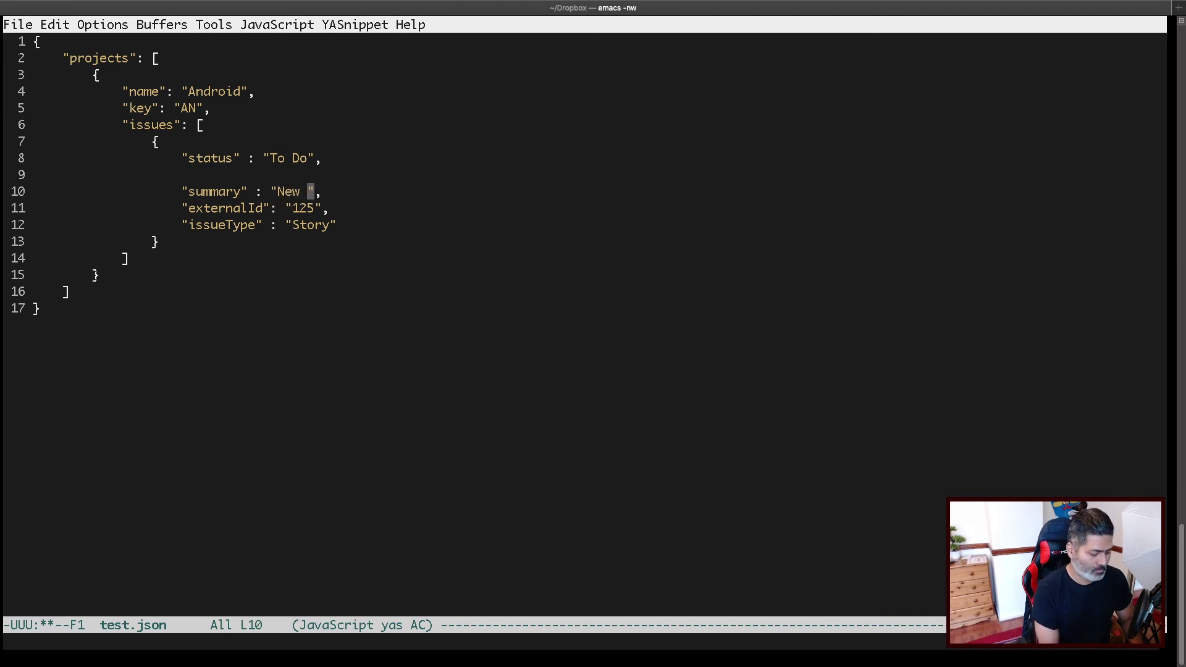
Remove the blank line between the status and summary entries and save test.json
key(Up)
key(Left)
key(Left)
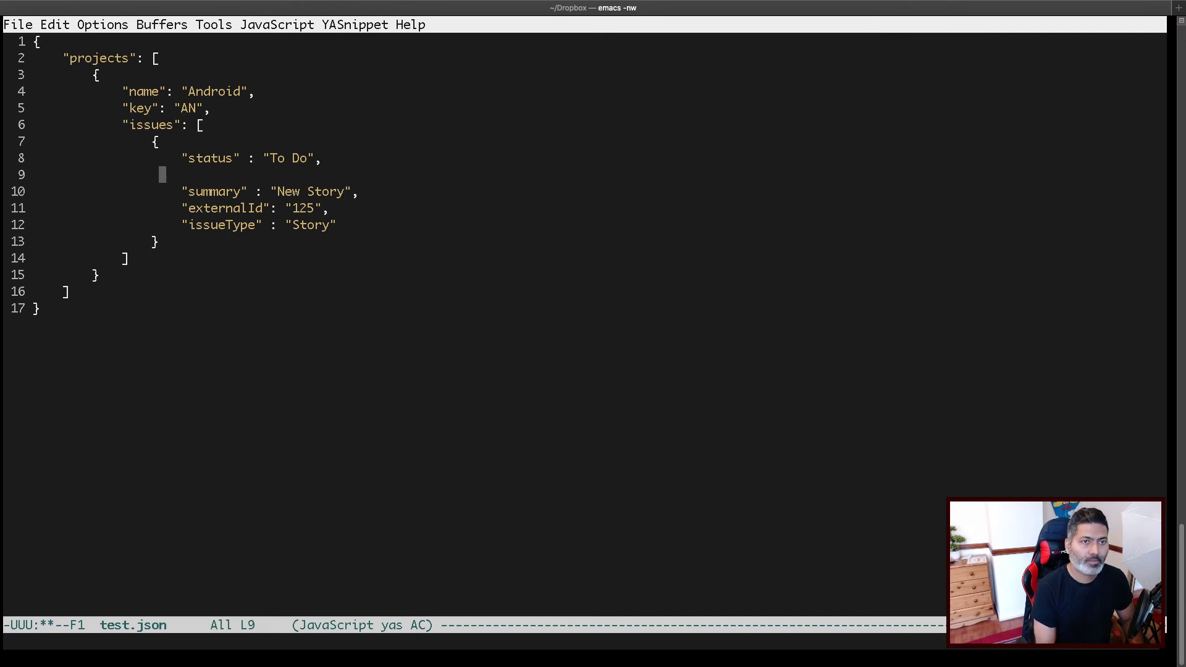
key(ctrl+space)
key(ctrl+a)
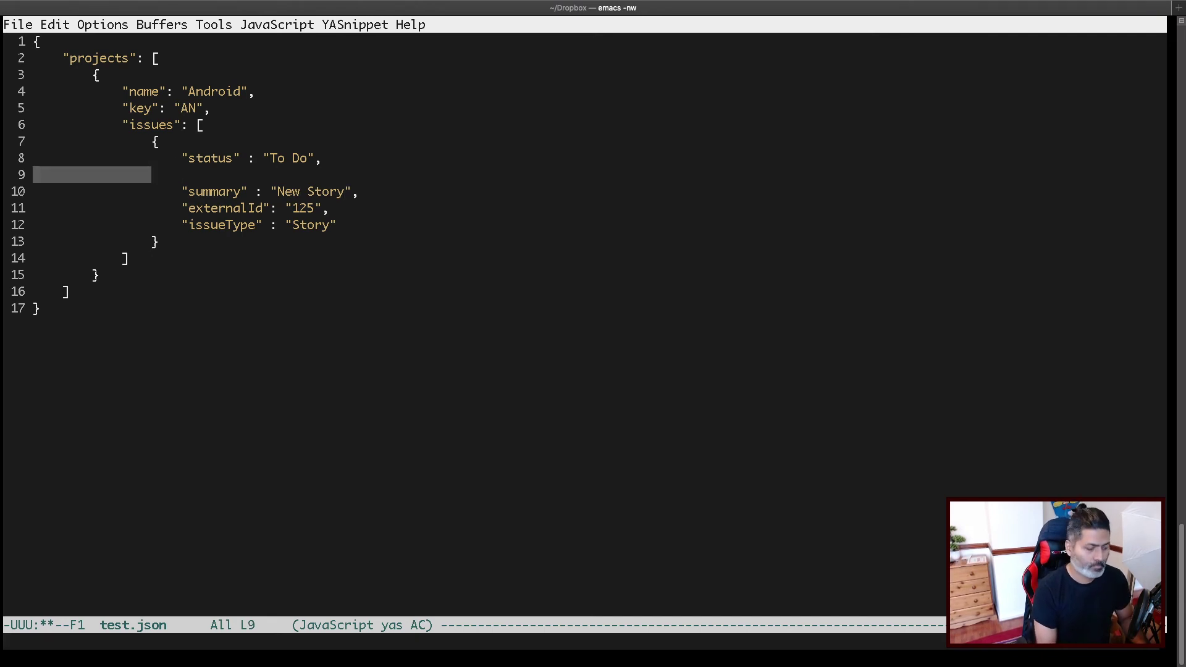
key(ctrl+w)
key(BackSpace)
key(ctrl+x)
key(ctrl+s)
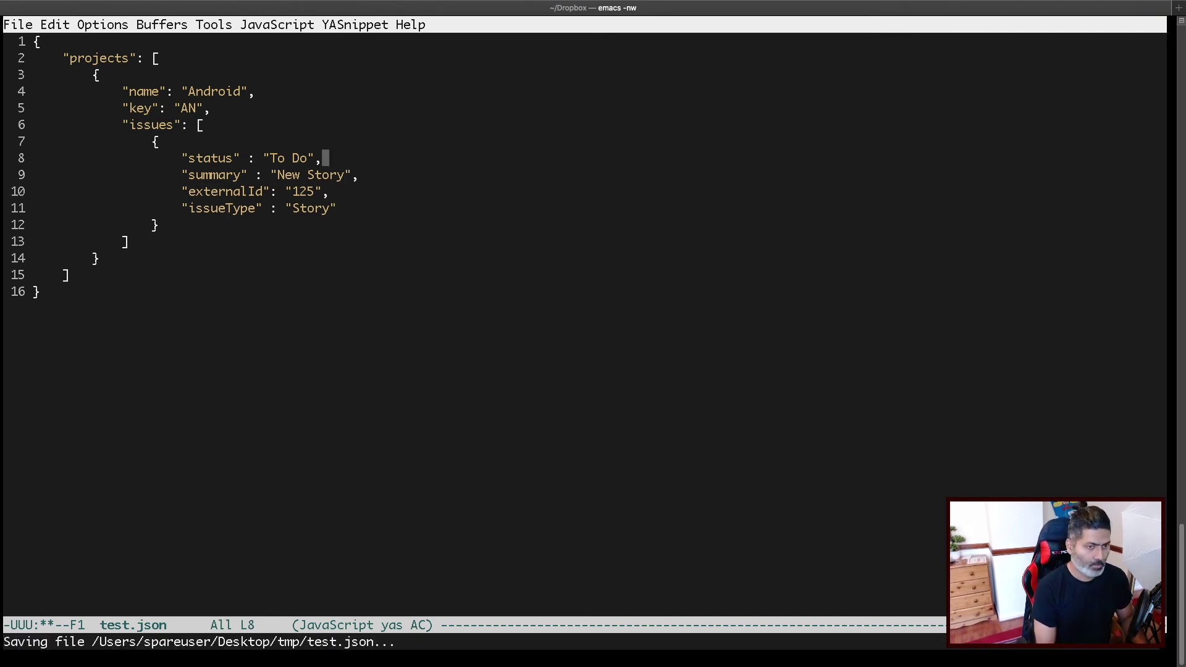
Switch to the browser and open the JSON importer in Jira's External System Import
key(super+Tab)
click(321, 462)
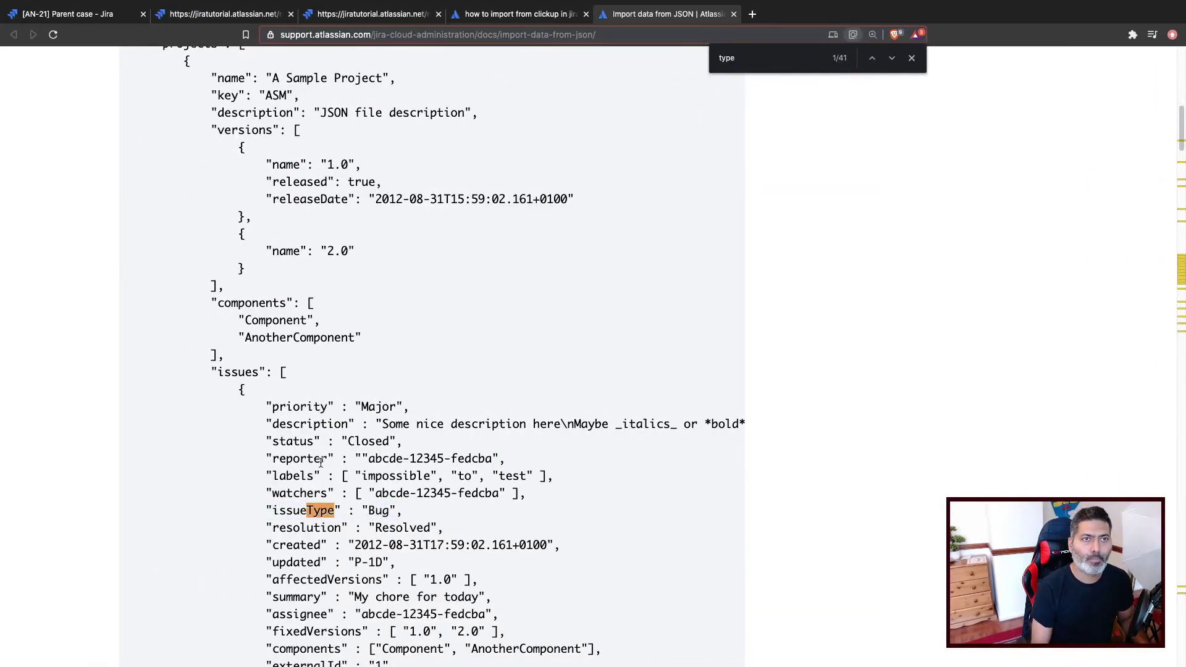
key(Escape)
key(super+1)
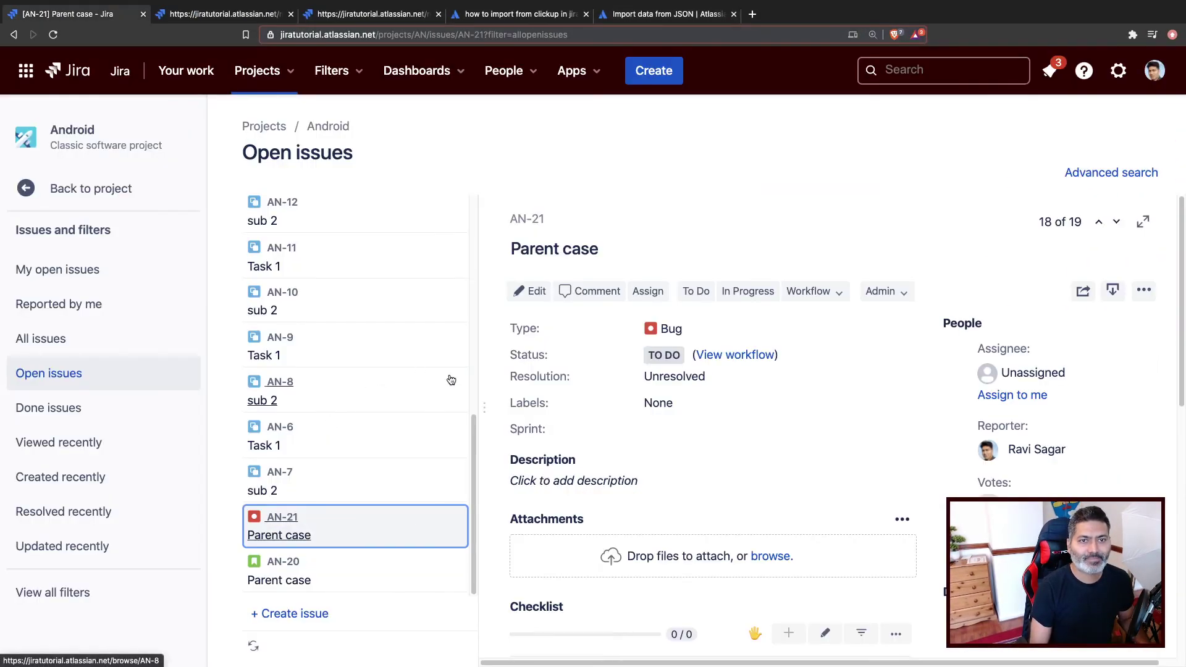
key(period)
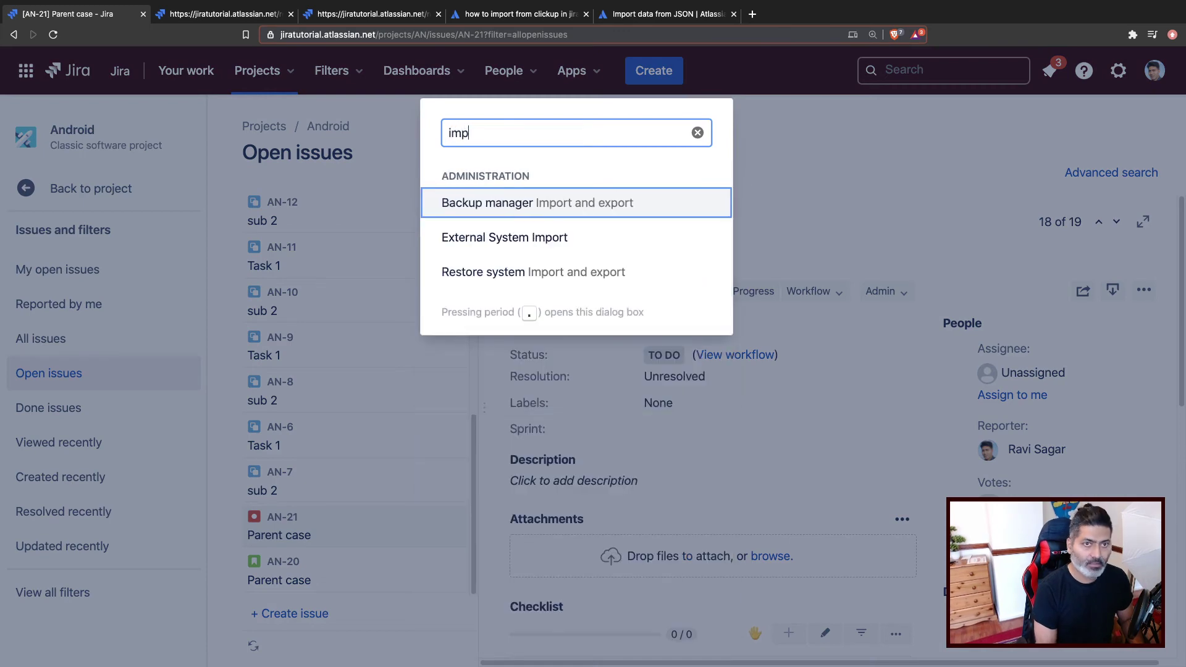
text(import)
key(Down)
key(Return)
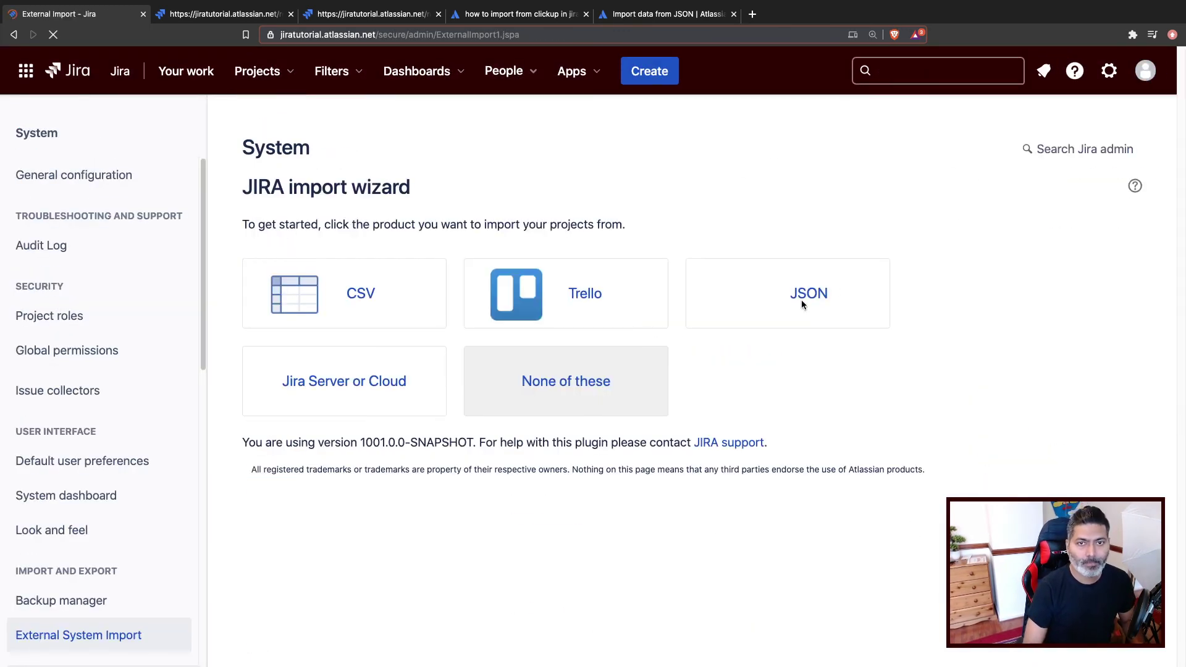
click(807, 298)
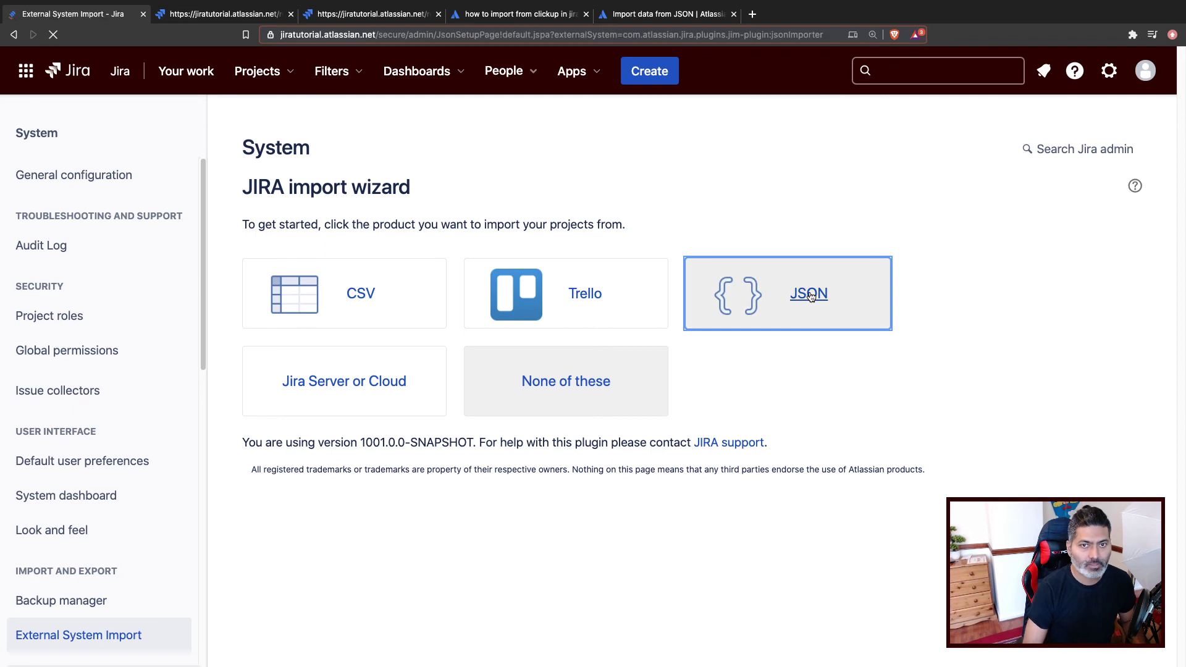
Choose test.json from the tmp folder as the JSON file and begin the import
click(388, 245)
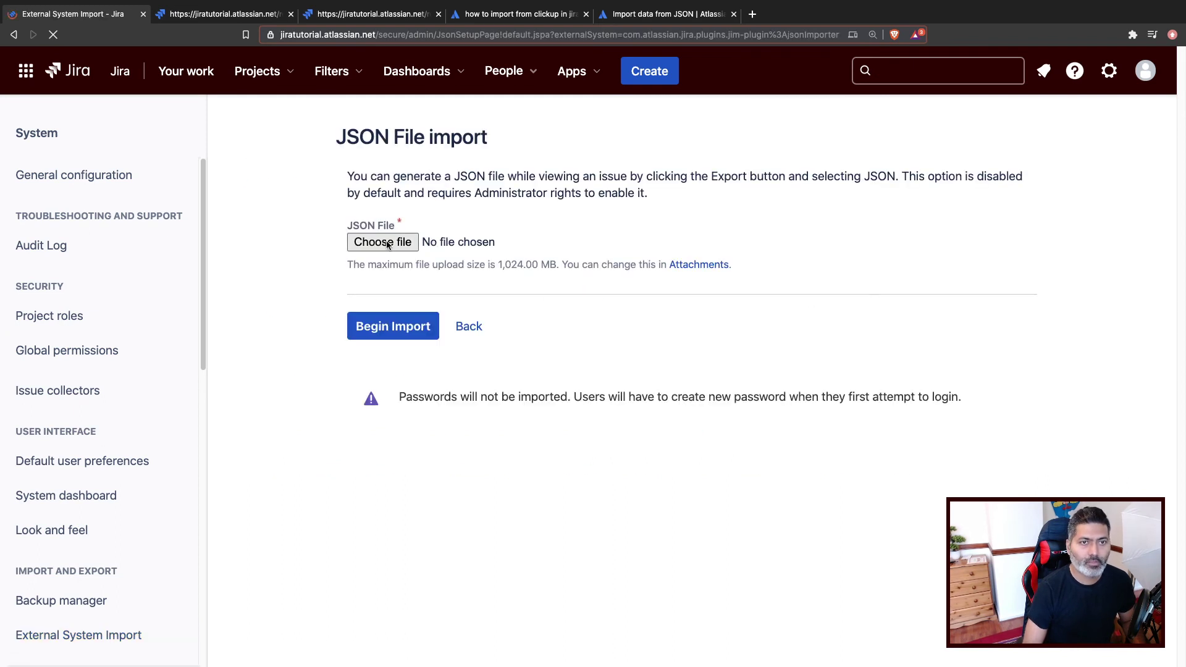
click(454, 48)
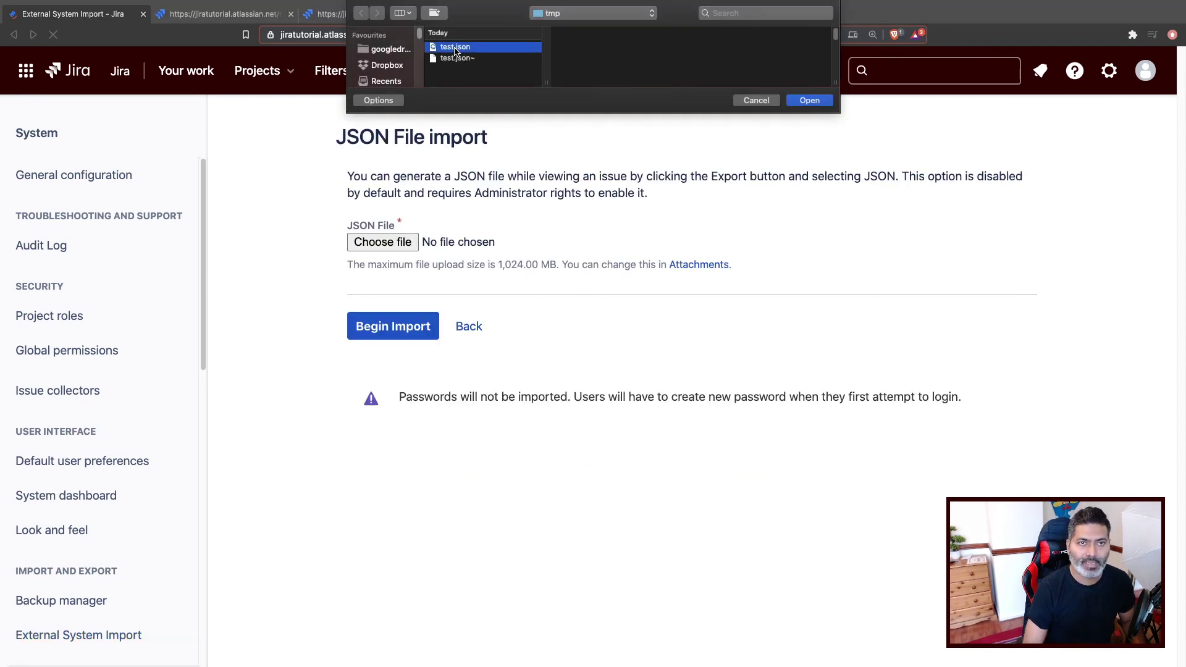
click(816, 100)
click(406, 300)
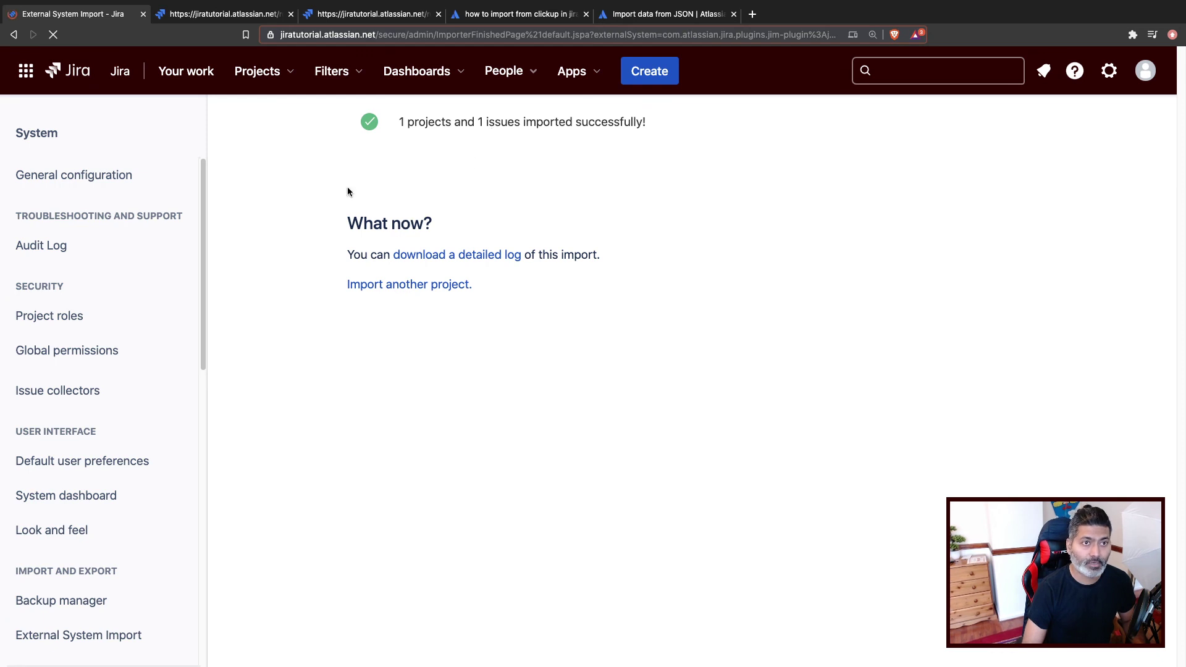
Open the New Story issue among the Android project's open issues and compare it with test.json in Emacs
click(294, 80)
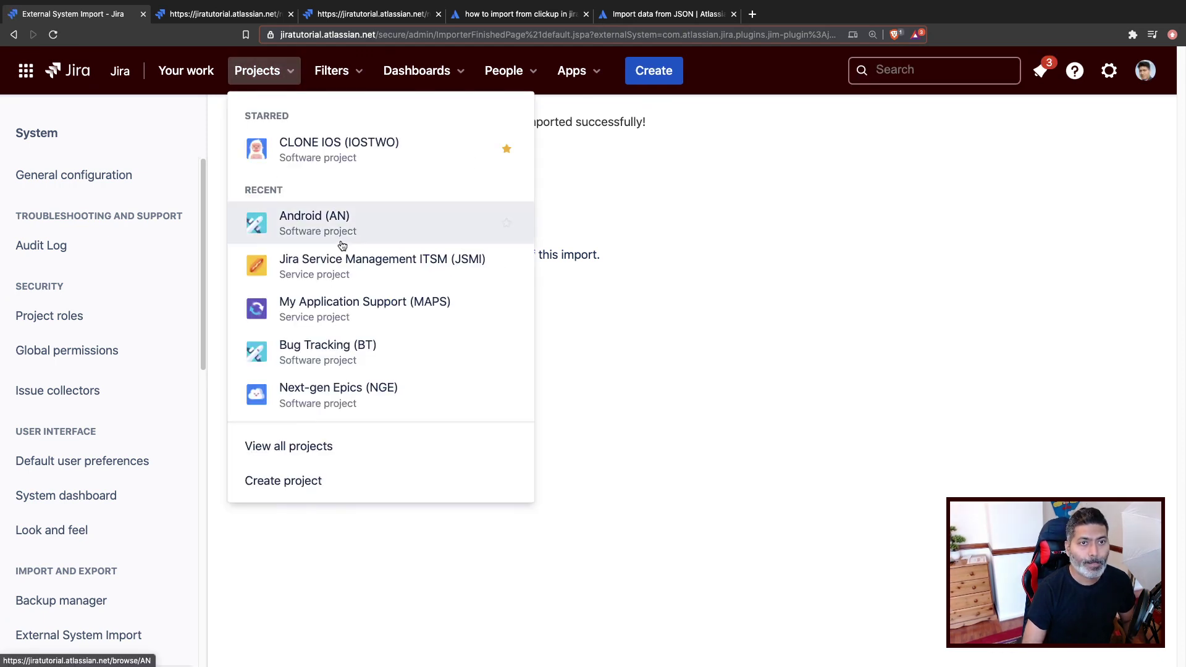
click(453, 239)
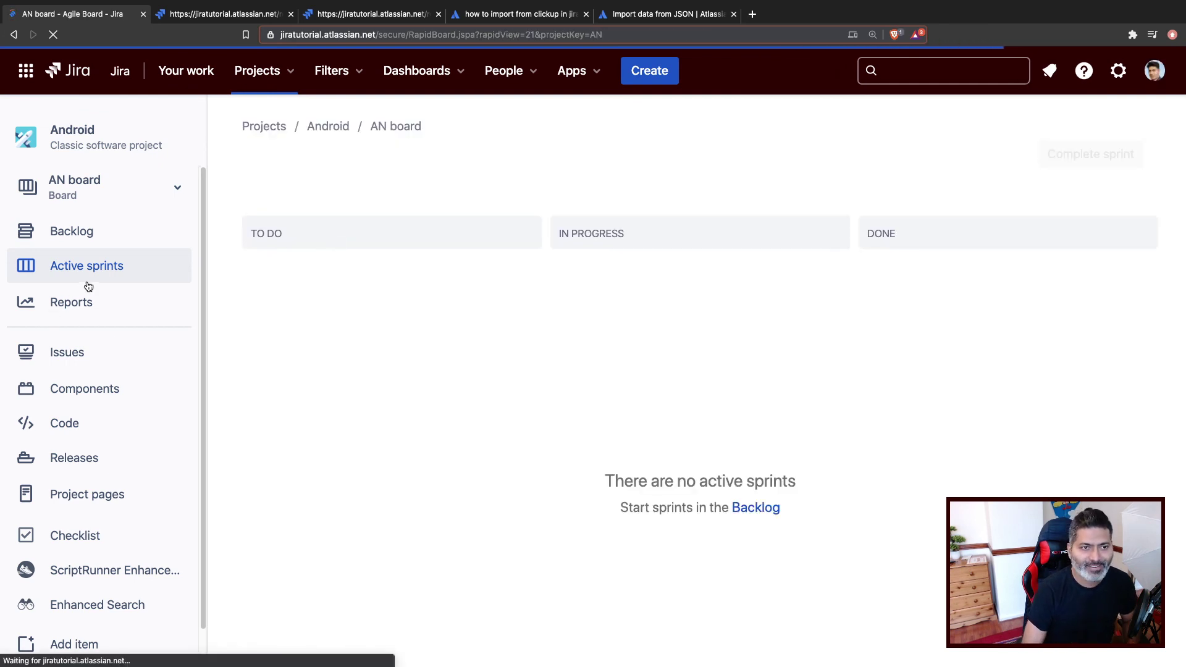
click(92, 356)
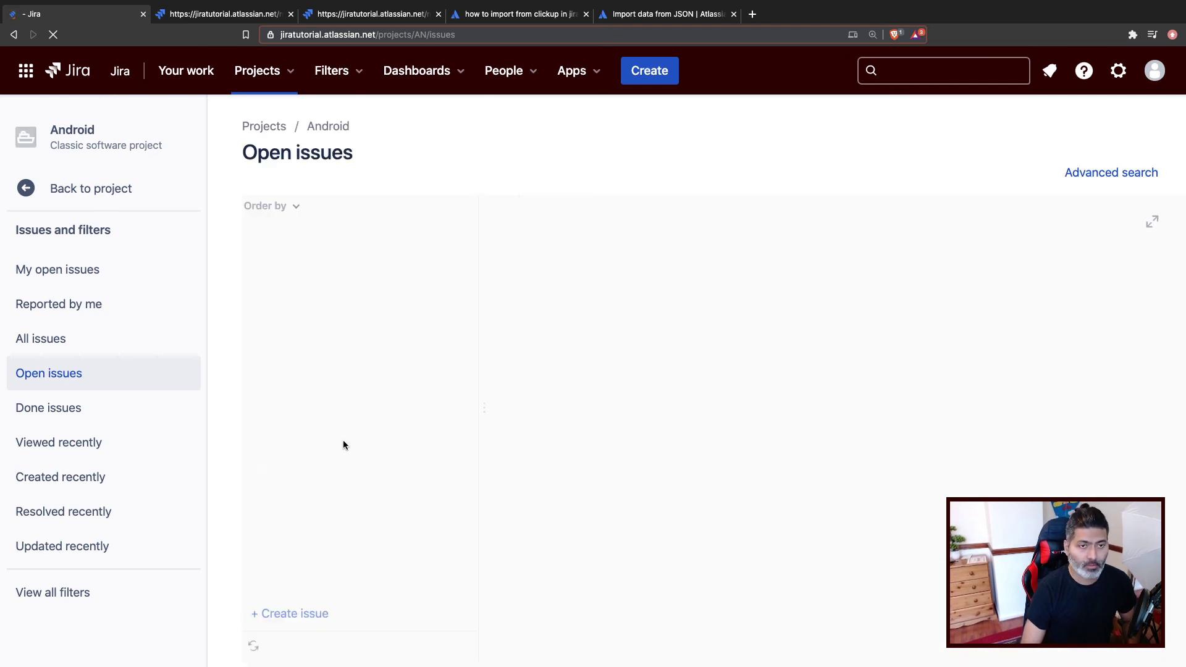
scroll(345, 446, down, 10)
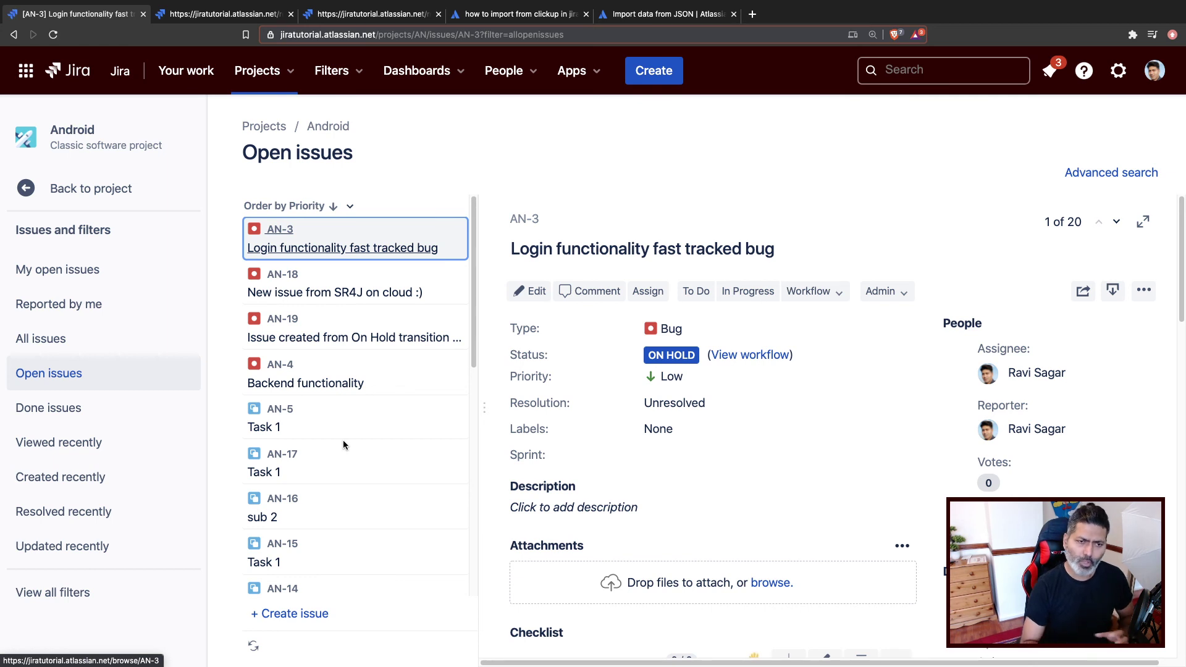
scroll(344, 444, down, 6)
scroll(343, 444, down, 3)
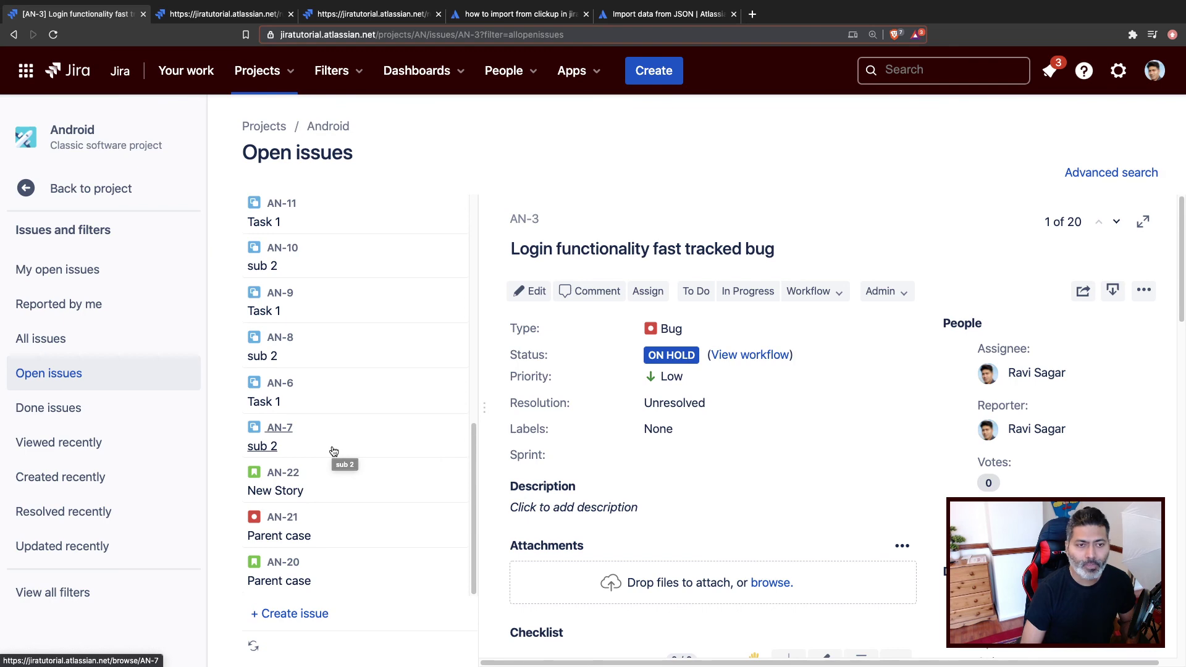
click(325, 491)
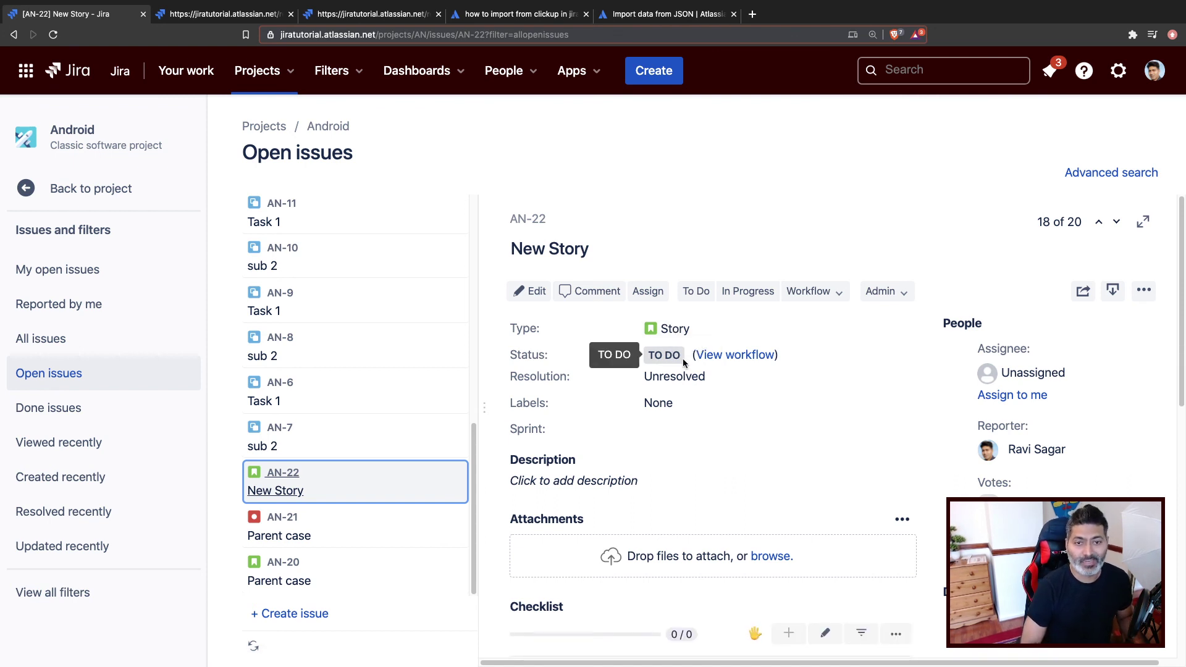
key(ctrl+Right)
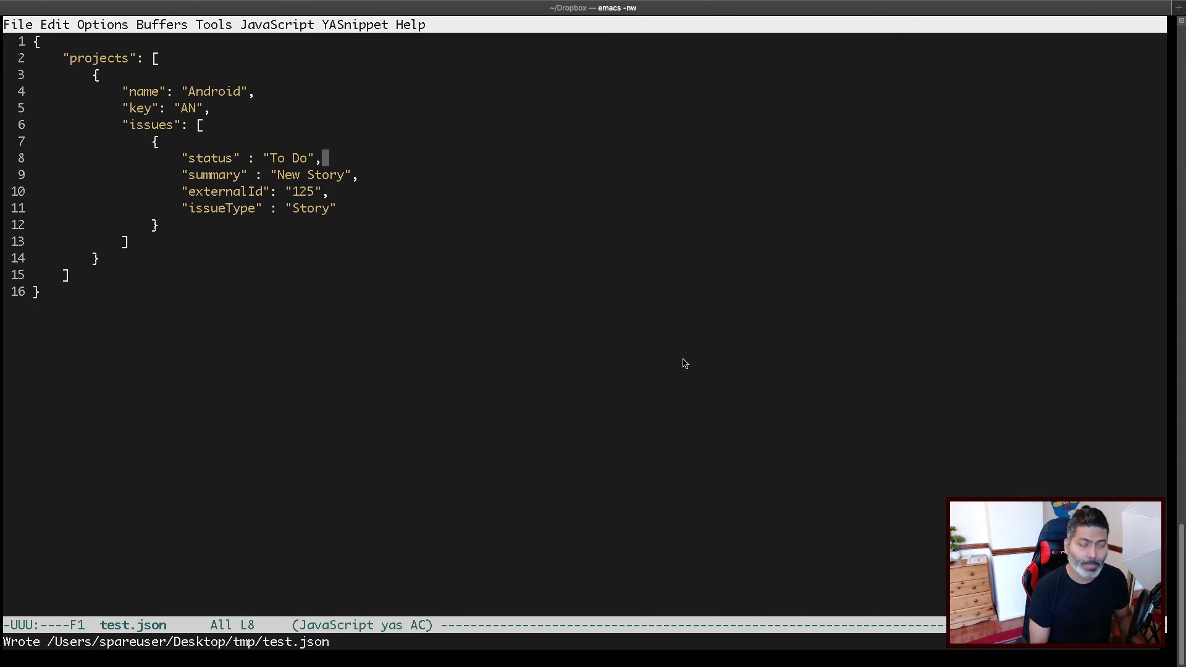
key(ctrl+Left)
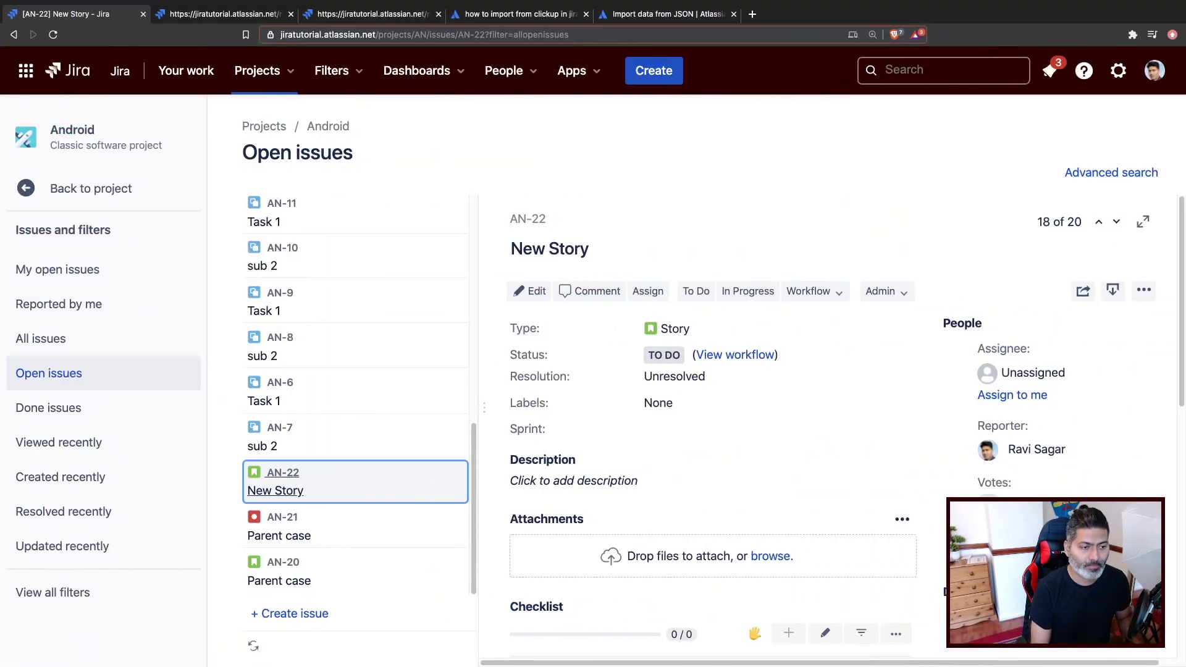
Examine the issue fields, starting with priority, in the sample file on Atlassian's "Import data from JSON" support page
key(super+5)
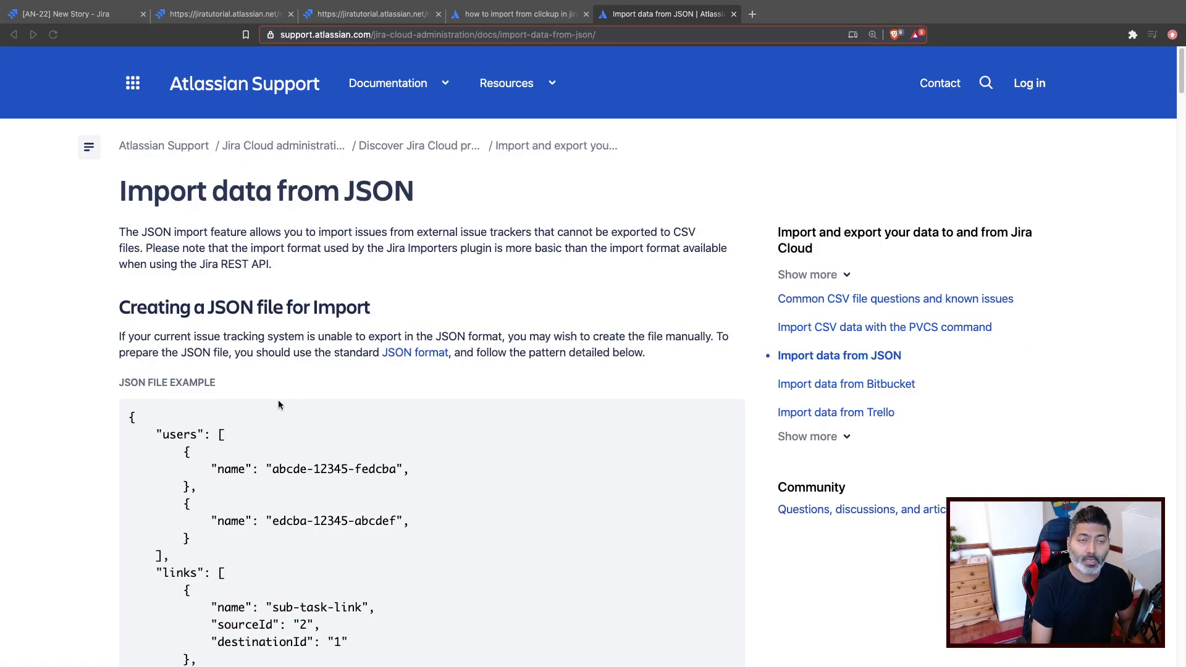
double_click(251, 198)
click(336, 215)
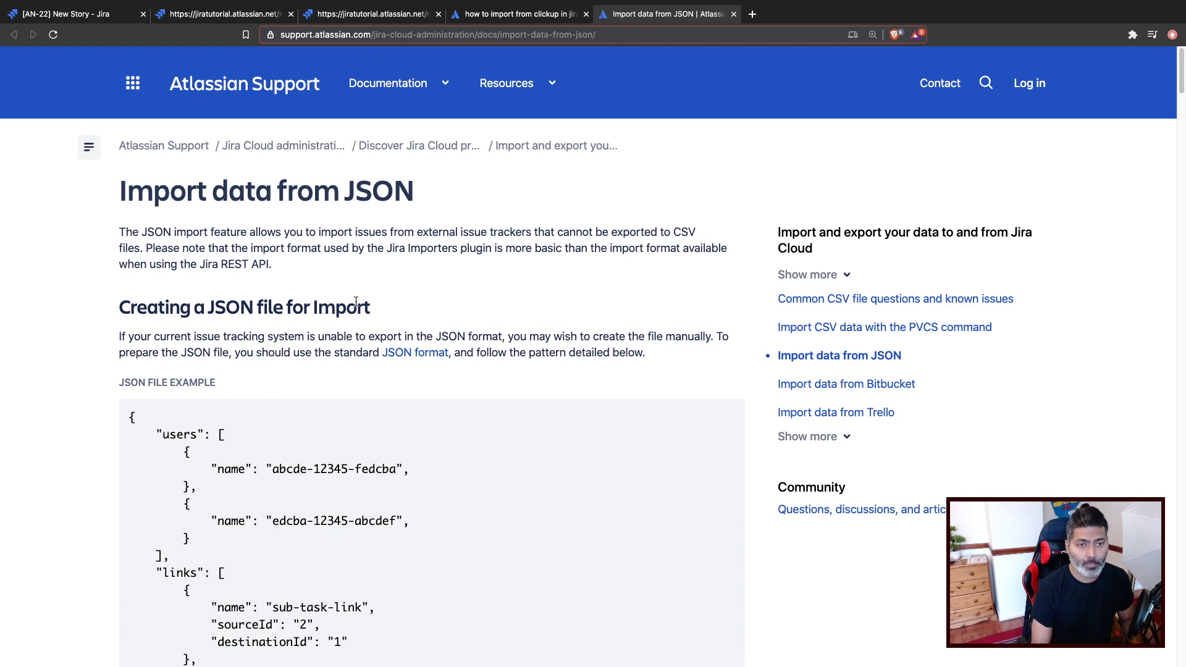
scroll(356, 301, down, 7)
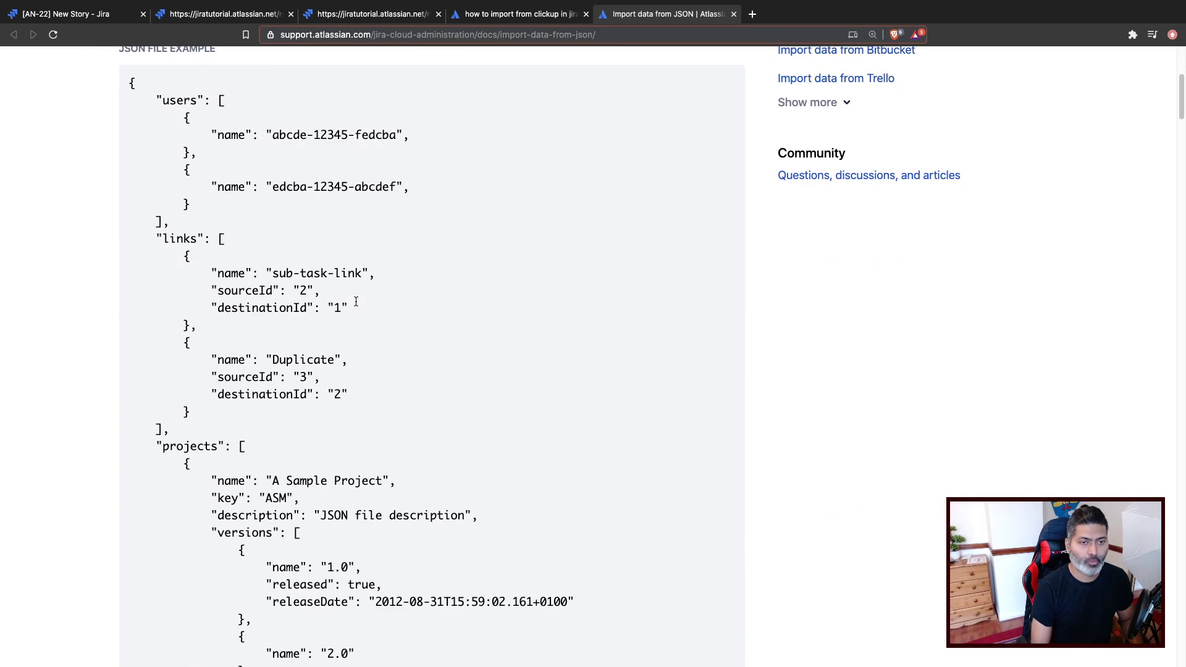
scroll(356, 304, down, 7)
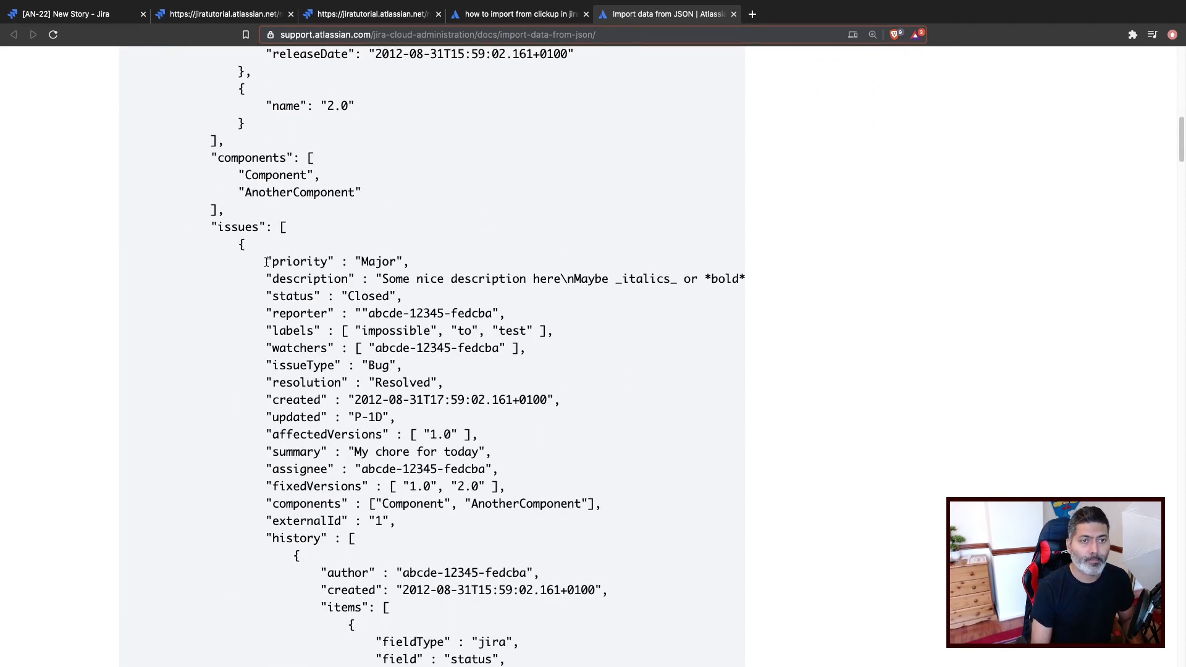
drag(266, 261, 441, 258)
click(340, 264)
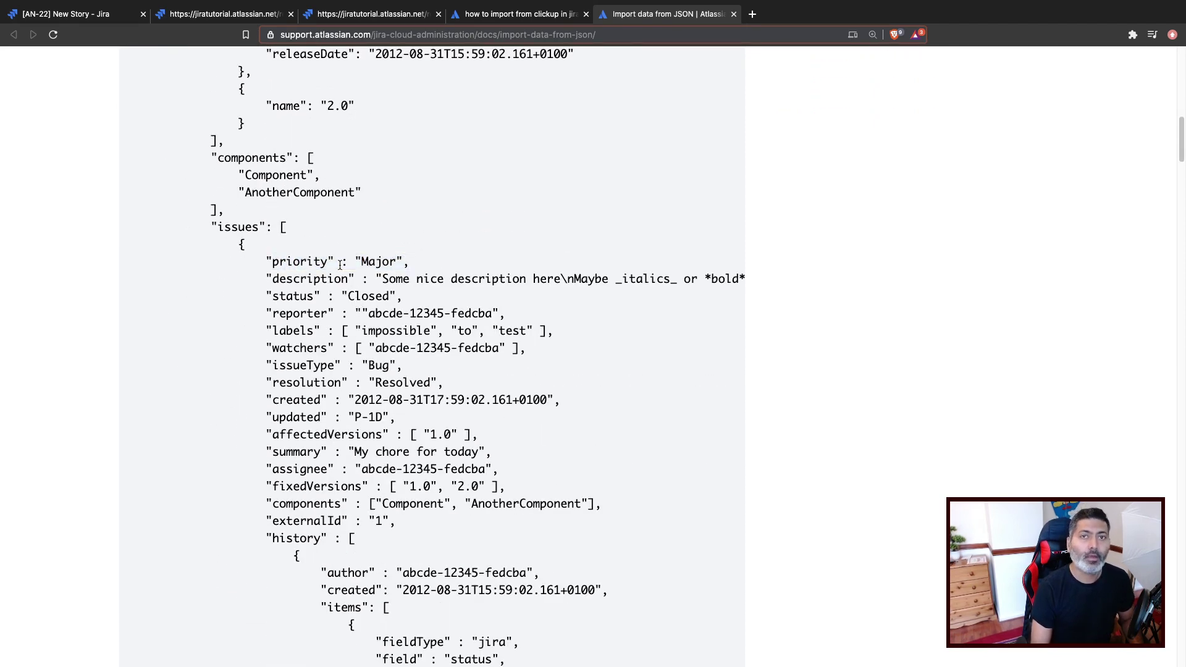